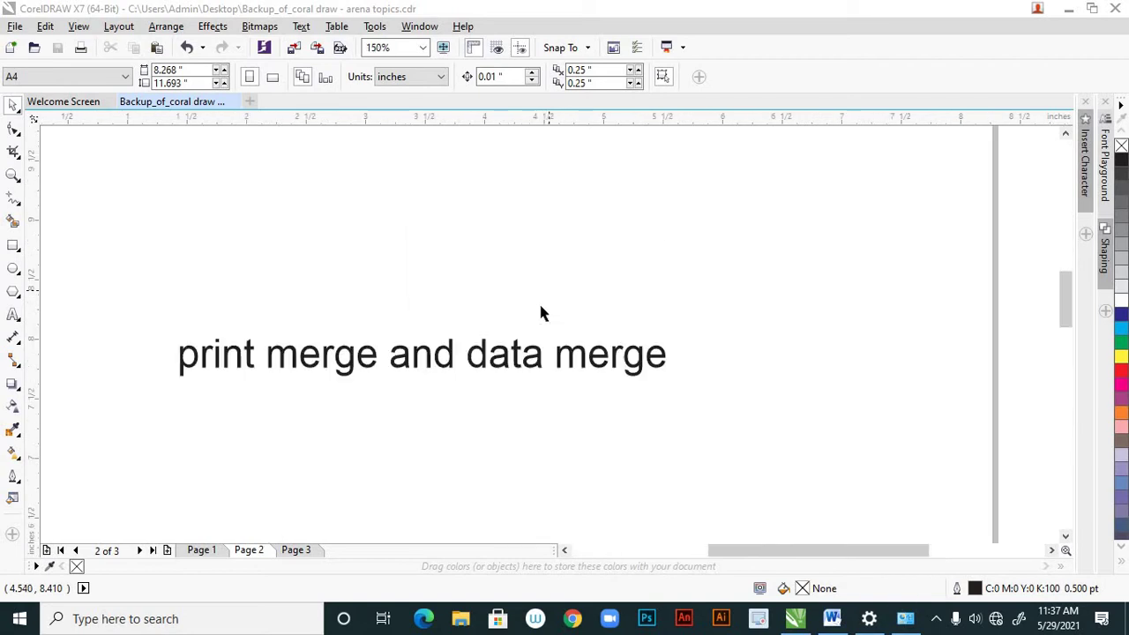
scroll(573, 285, down, 1)
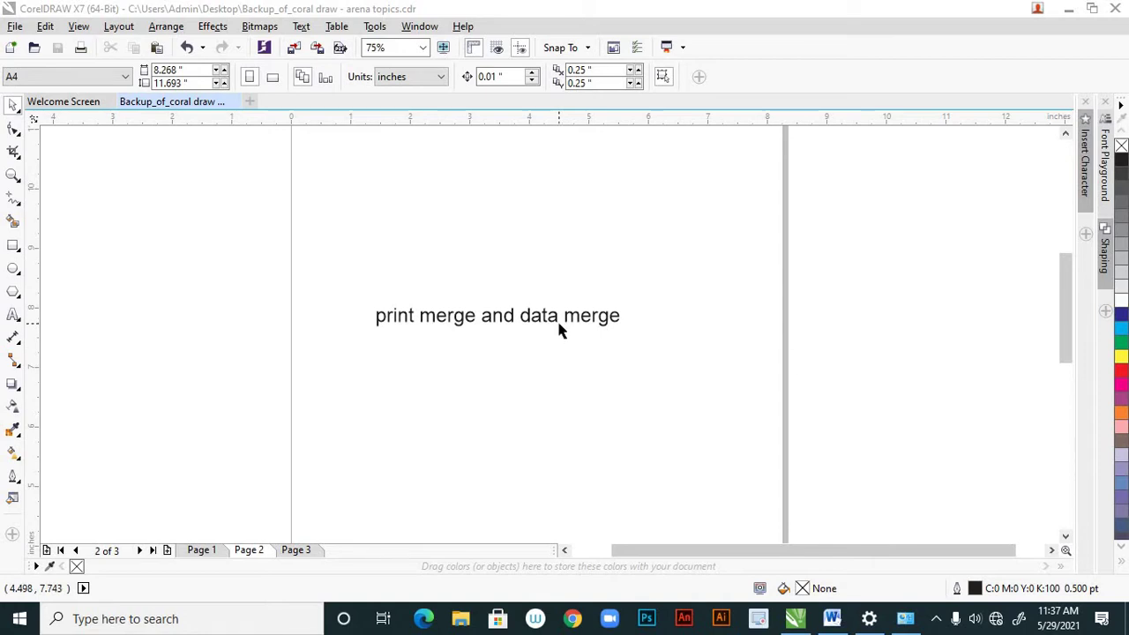
scroll(561, 328, down, 1)
scroll(558, 321, up, 1)
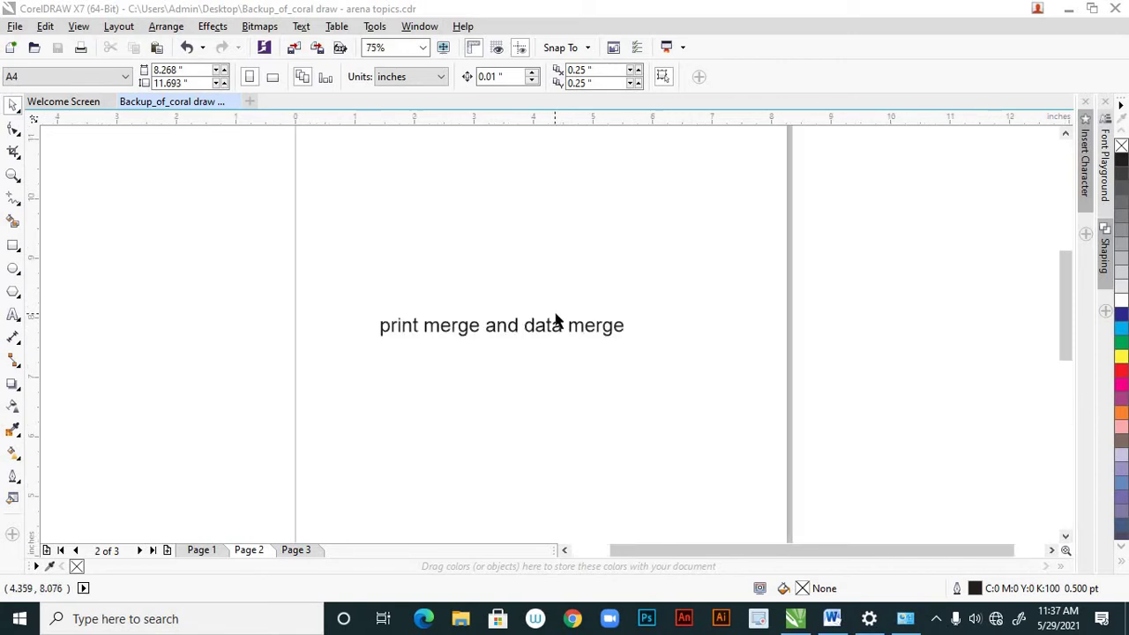
scroll(558, 314, down, 1)
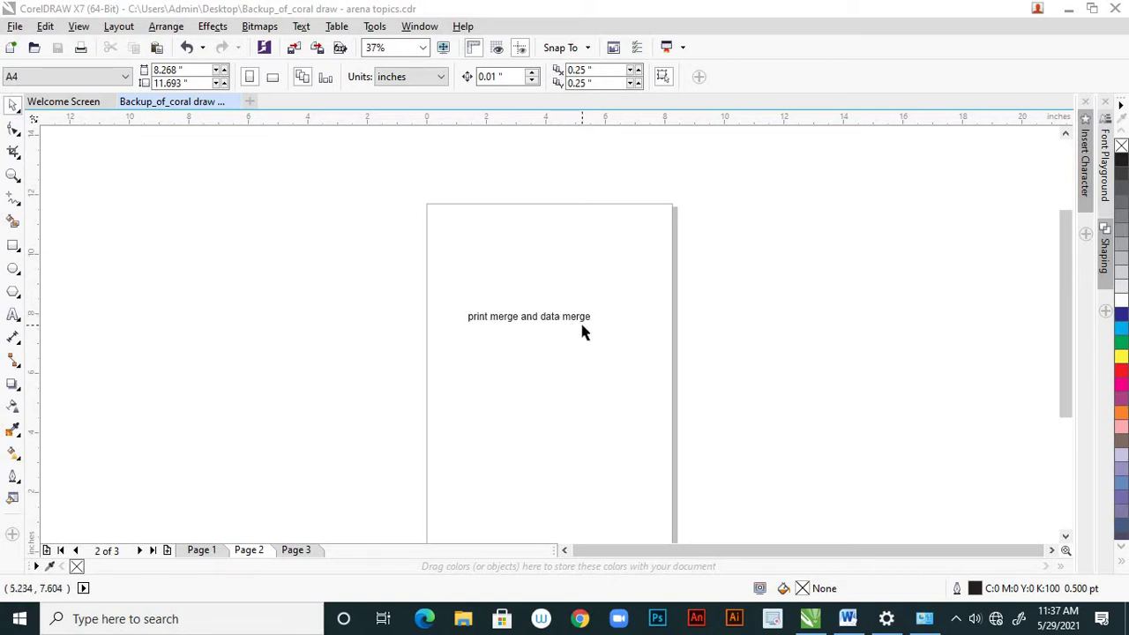
scroll(582, 331, up, 2)
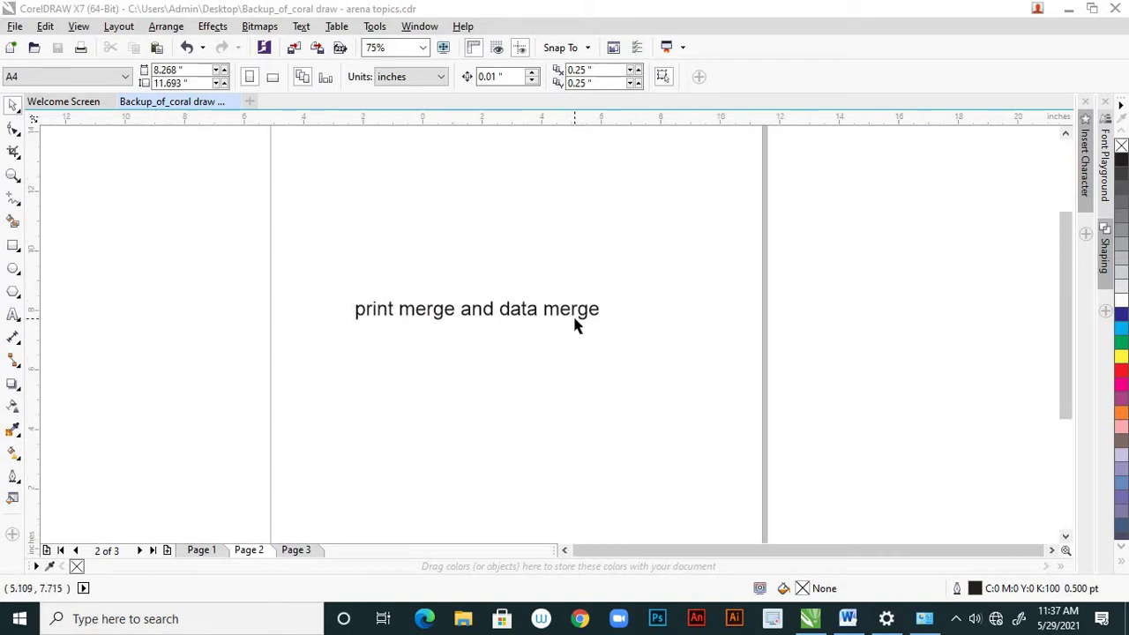
scroll(572, 324, down, 2)
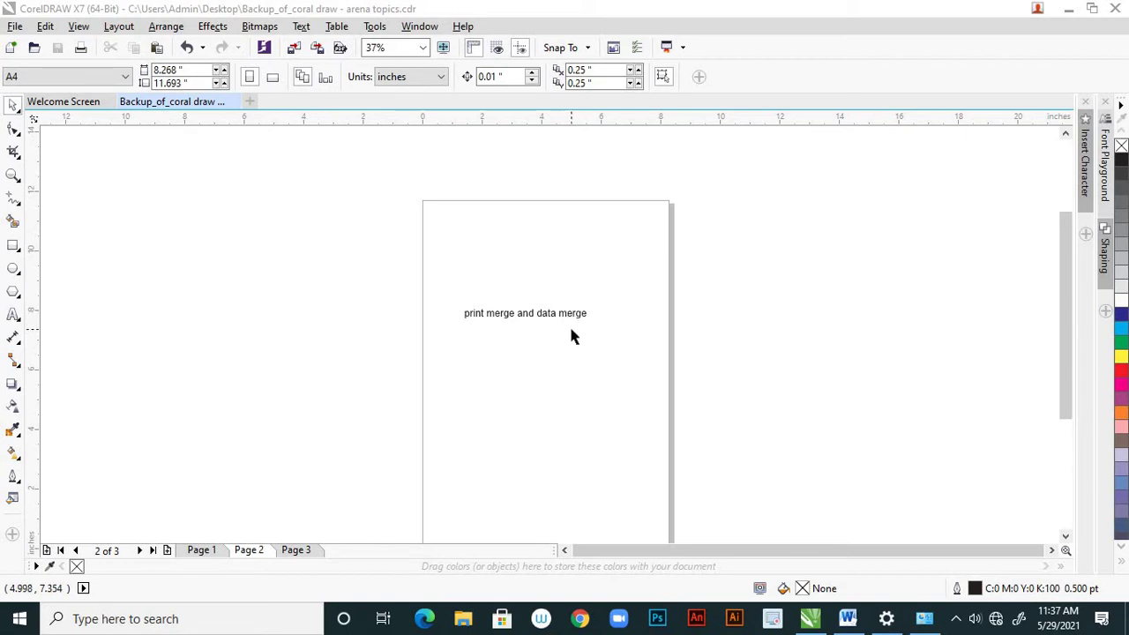
scroll(571, 331, up, 2)
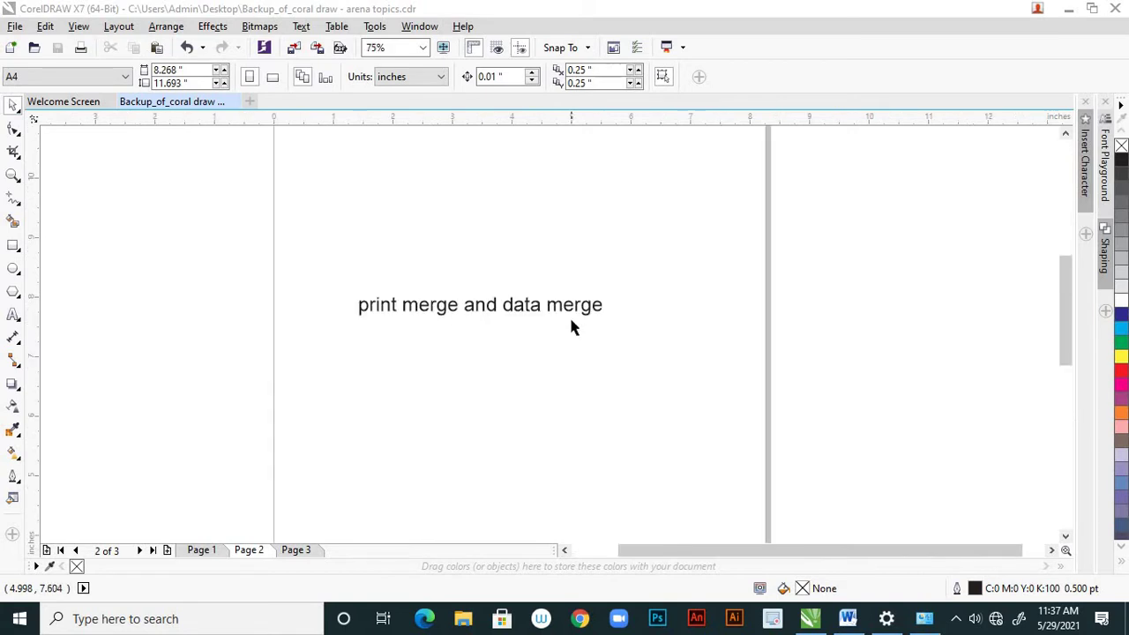
scroll(571, 328, down, 2)
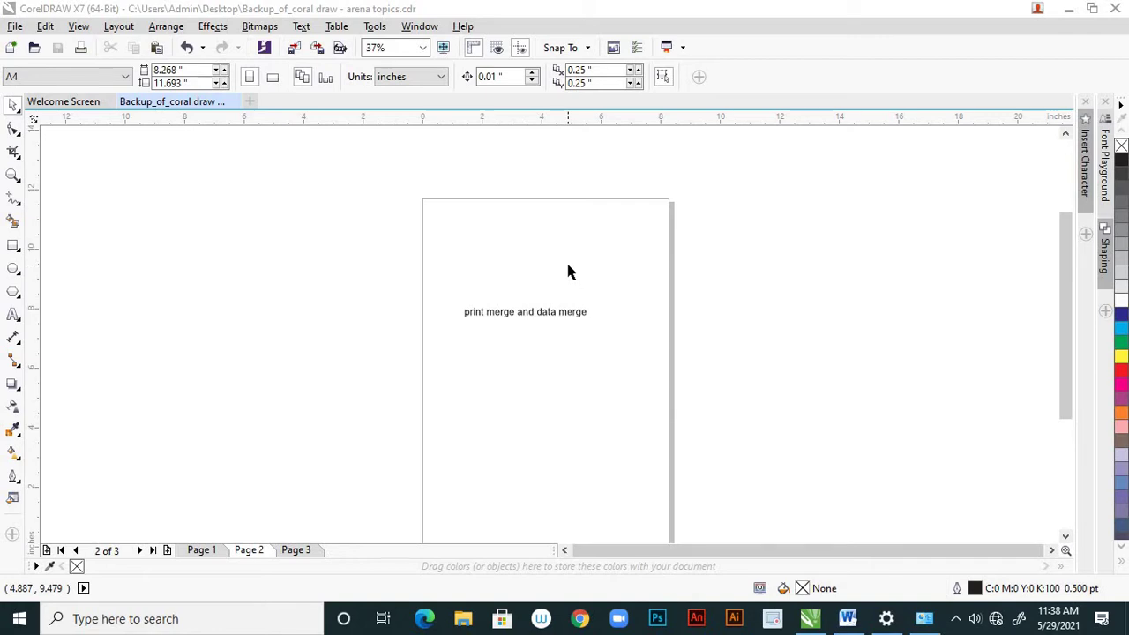
Switch to the desktop, open the NAMES file in Excel, dismiss the activation notice and maximize the window to view the list
click(1069, 10)
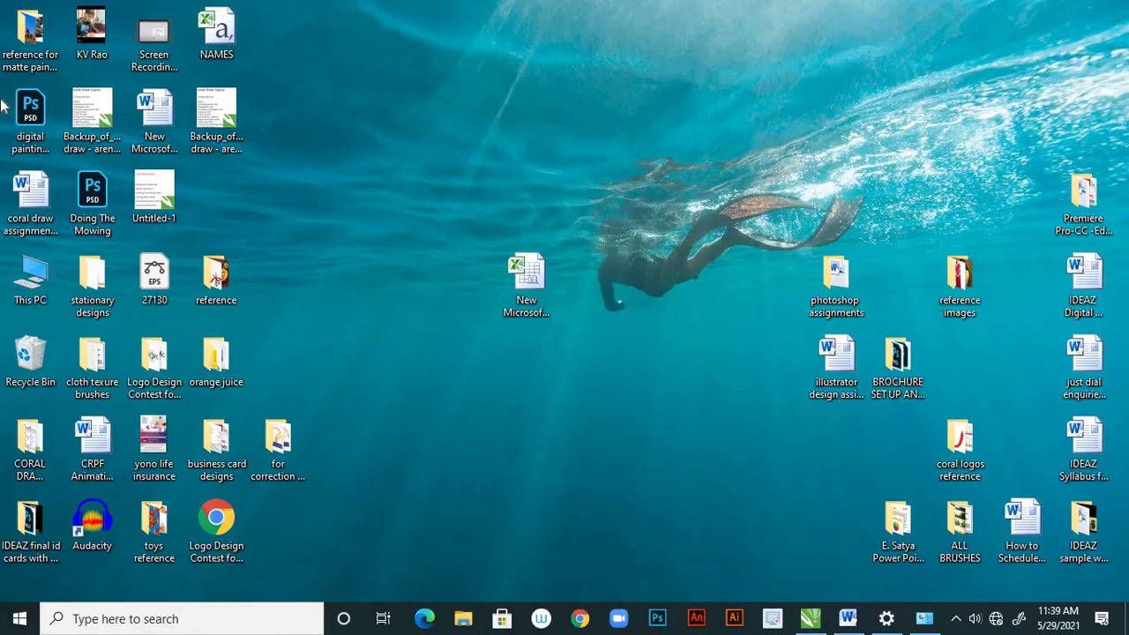
double_click(221, 51)
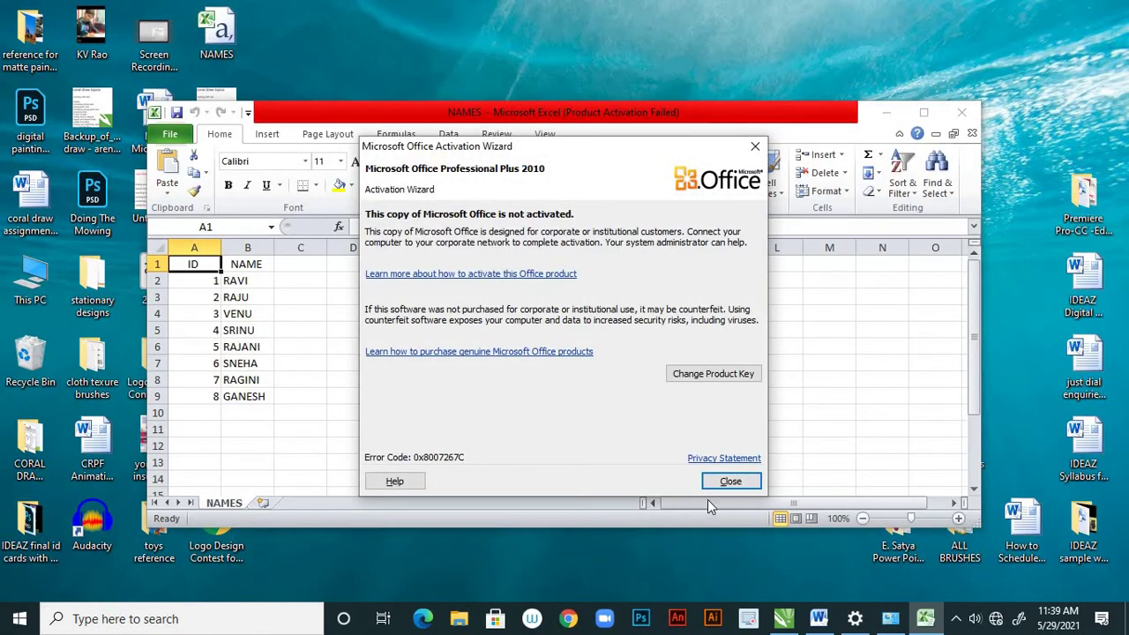
click(729, 482)
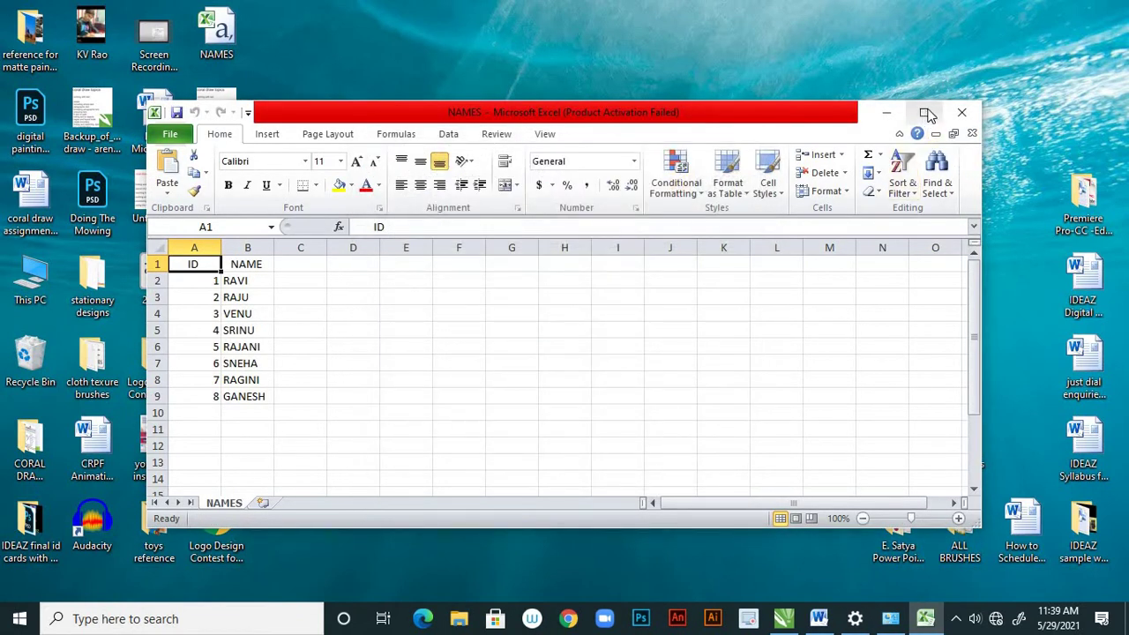
click(926, 113)
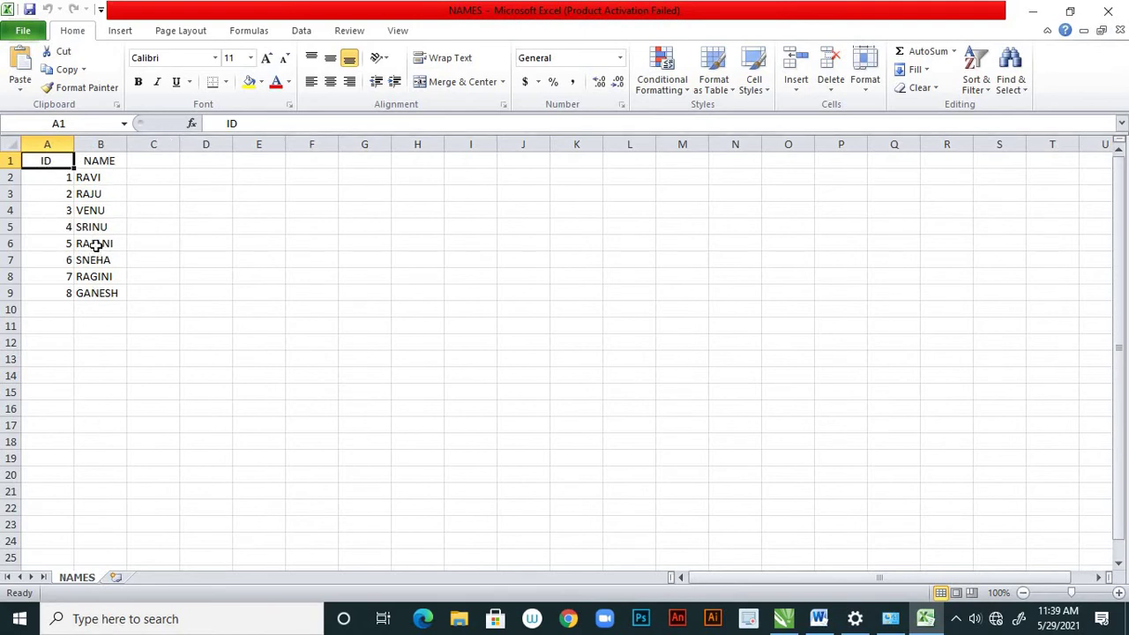
Try to save the sheet as NAMES in CSV (Comma delimited) format on the Desktop
click(25, 34)
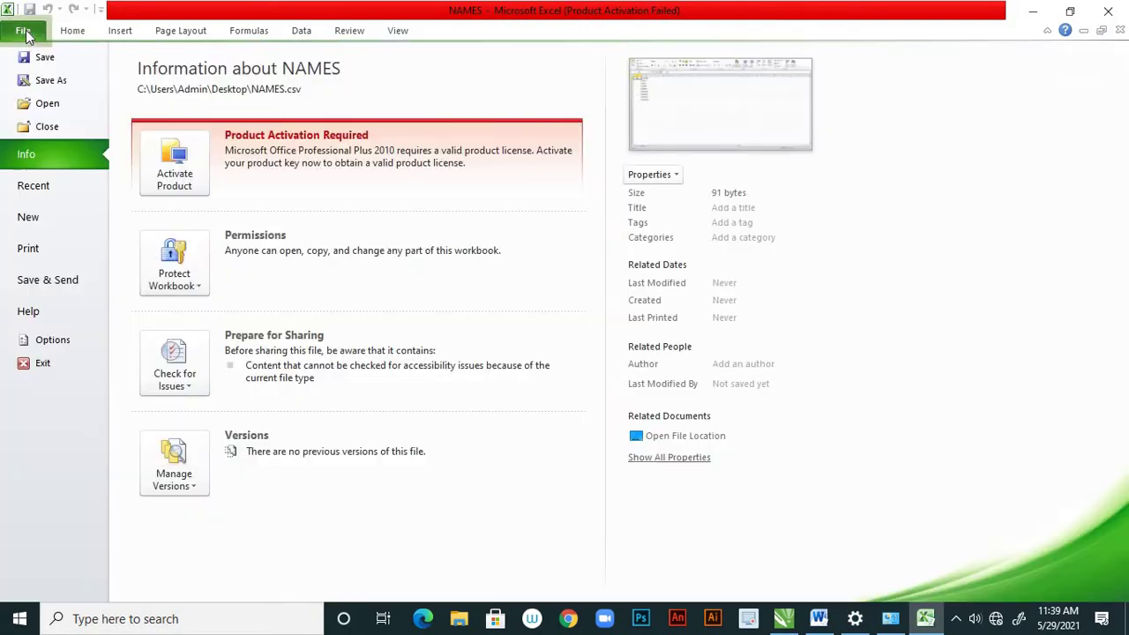
click(53, 83)
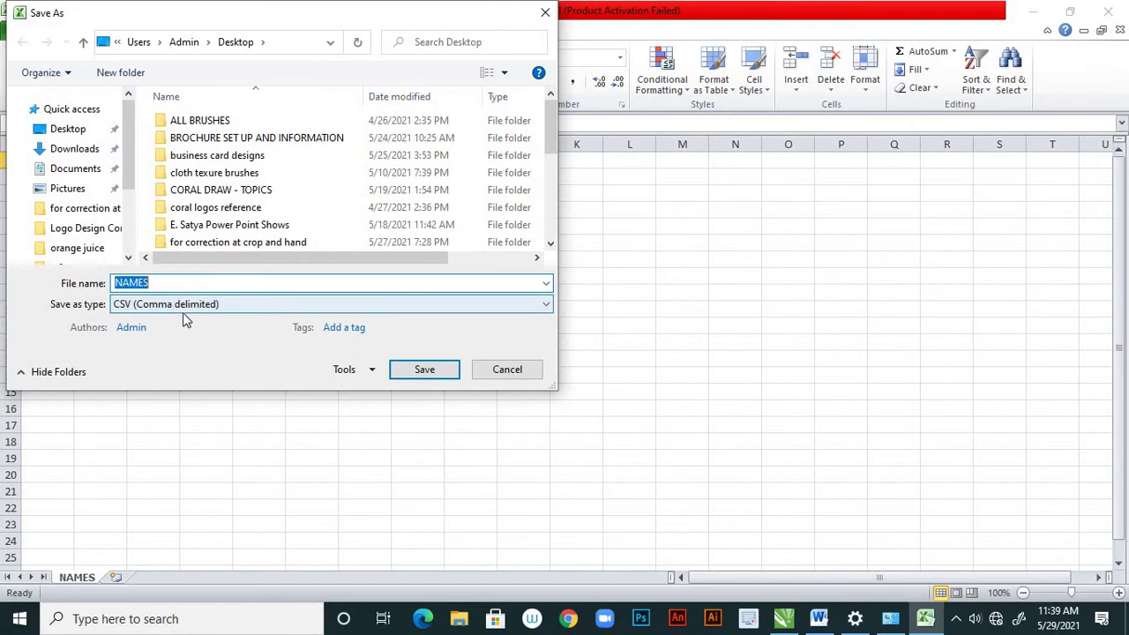
click(231, 311)
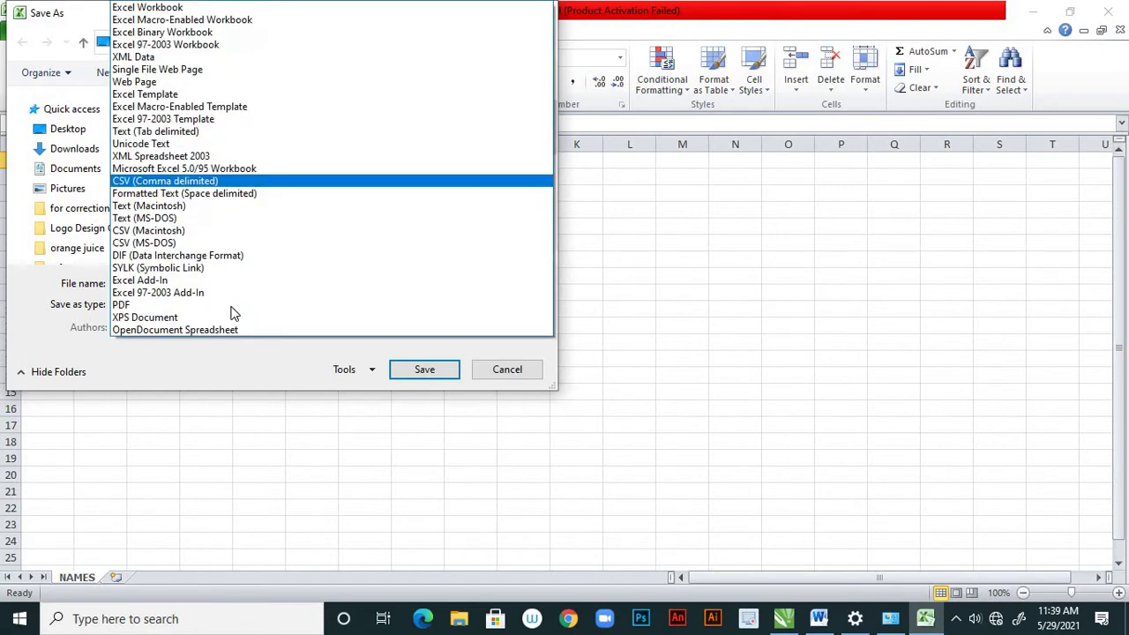
click(212, 182)
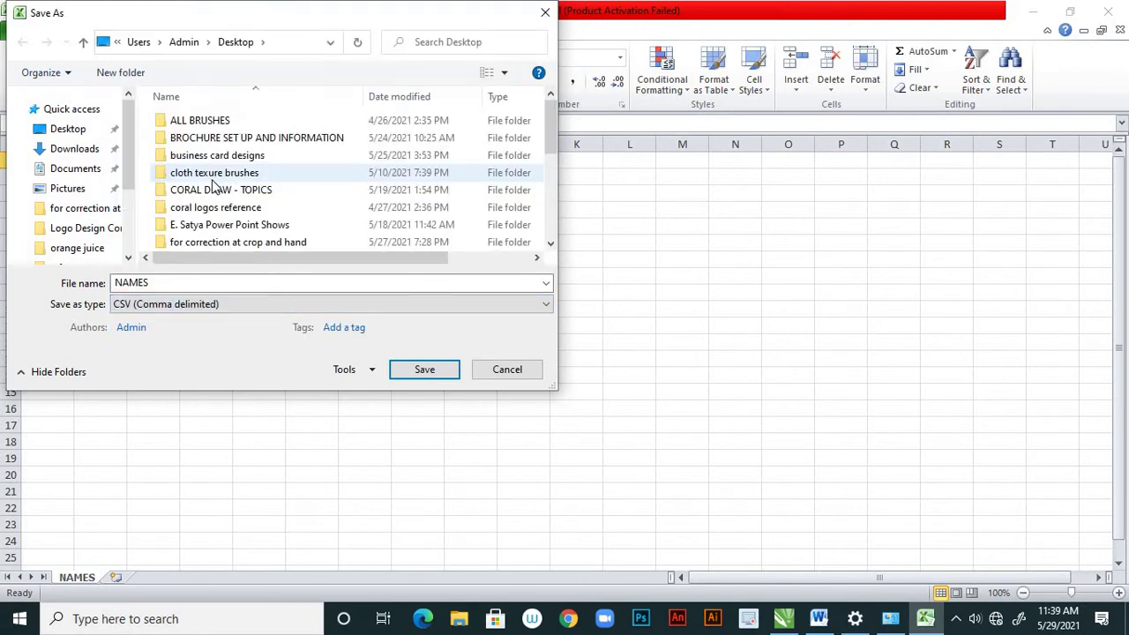
click(445, 371)
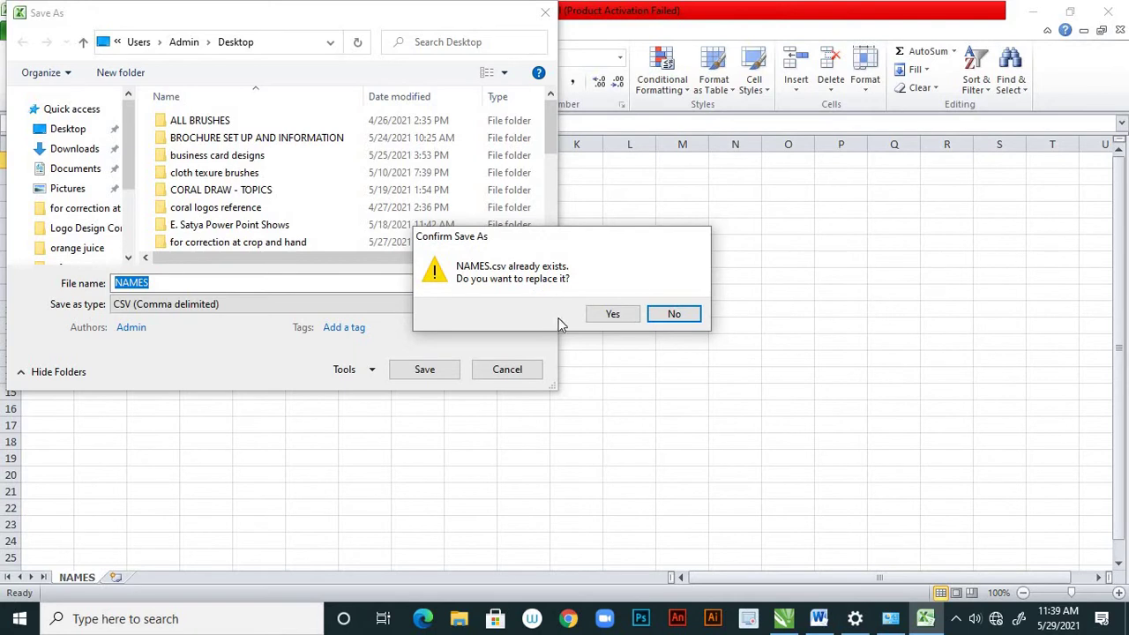
click(670, 315)
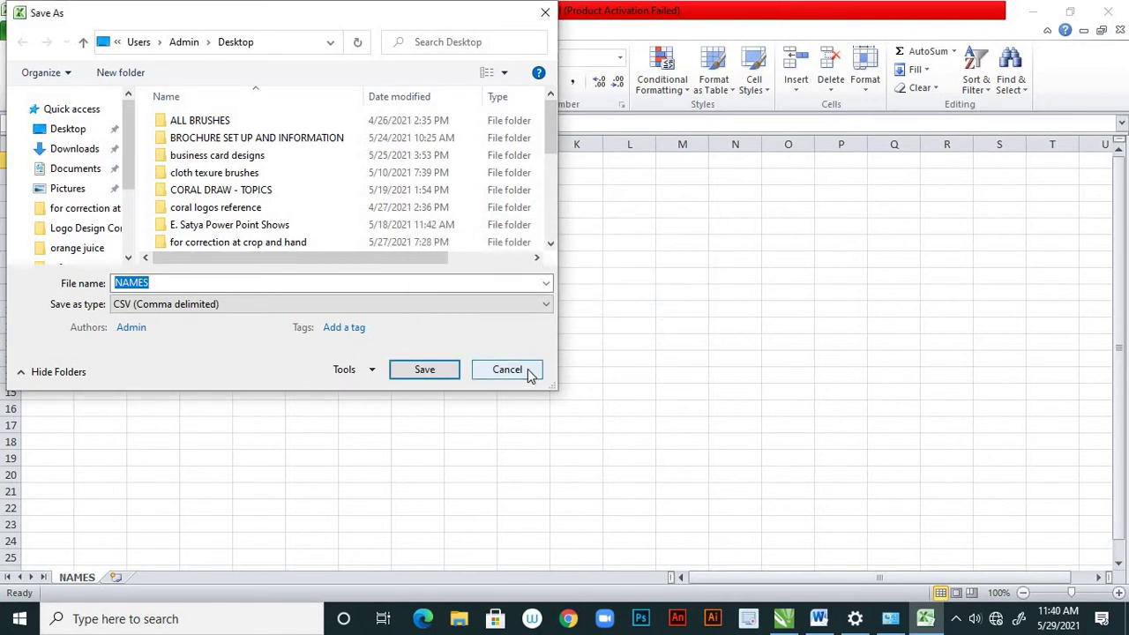
click(521, 370)
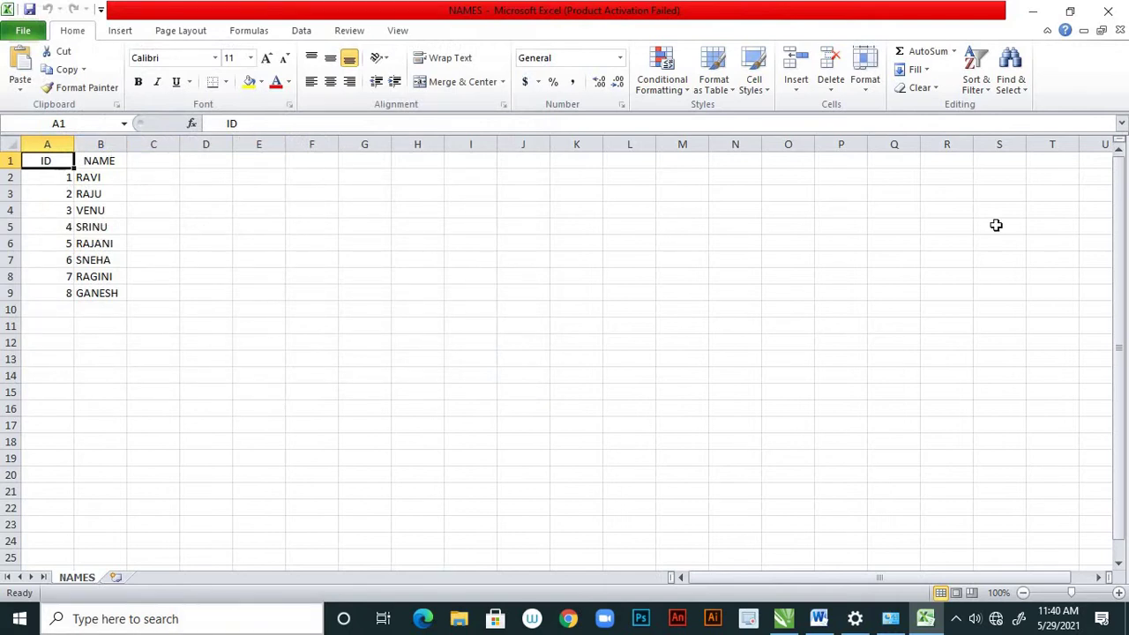
Close the NAMES spreadsheet and switch back to CorelDRAW
click(1106, 14)
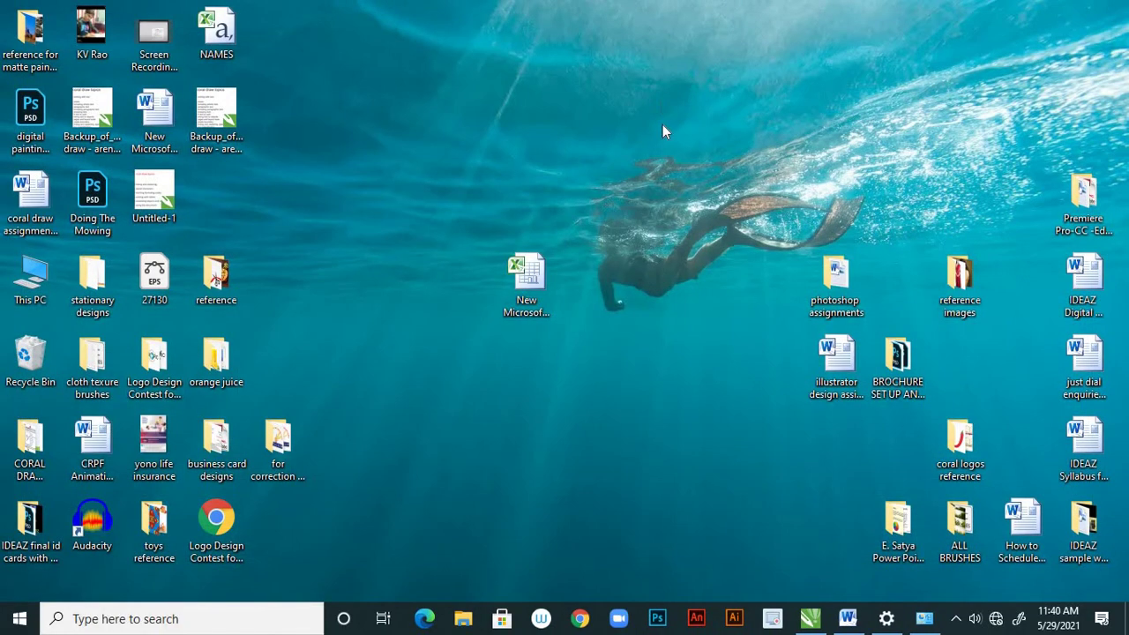
click(810, 619)
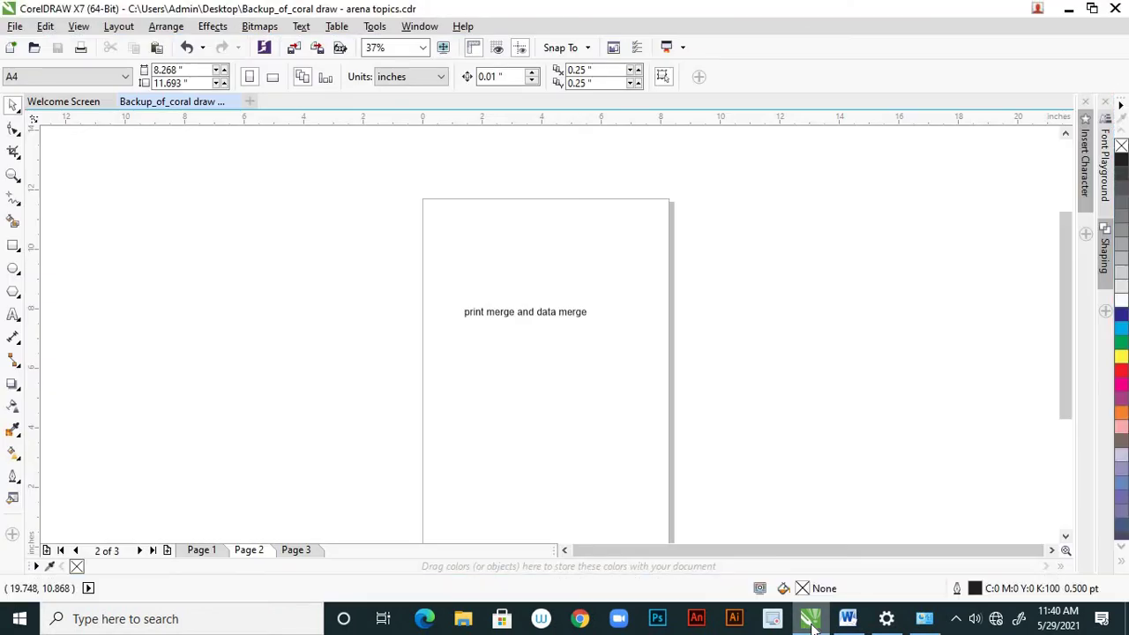
scroll(535, 311, up, 2)
scroll(535, 298, down, 2)
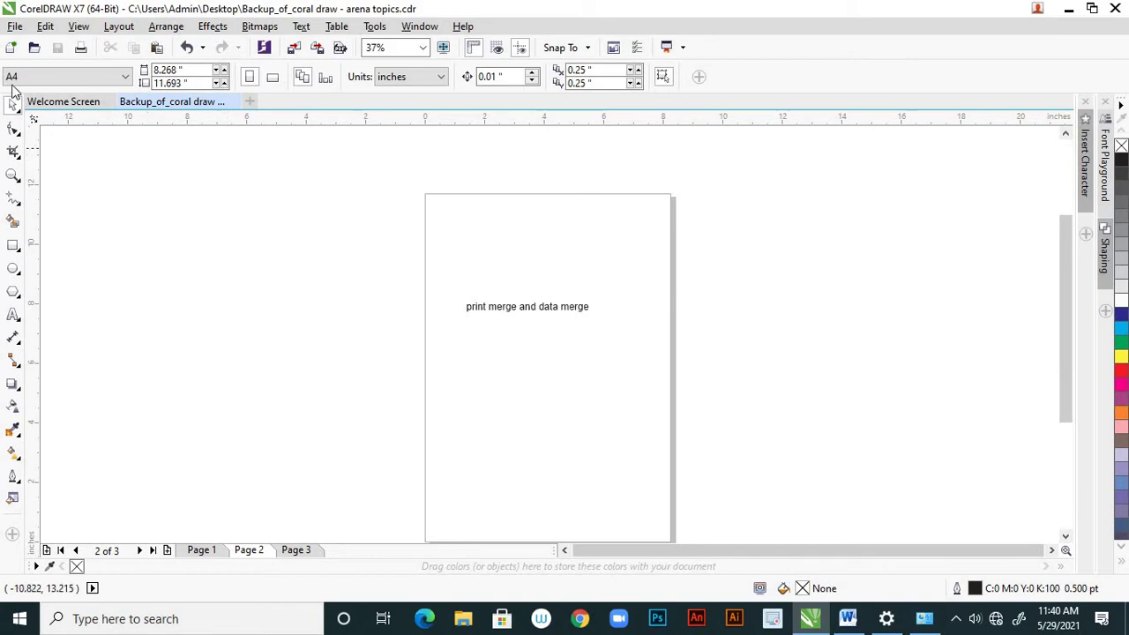
Create a new document named IDENTITY CARD with a 9.0 × 5.5 cm page, CMYK color mode and 300 dpi resolution
click(15, 26)
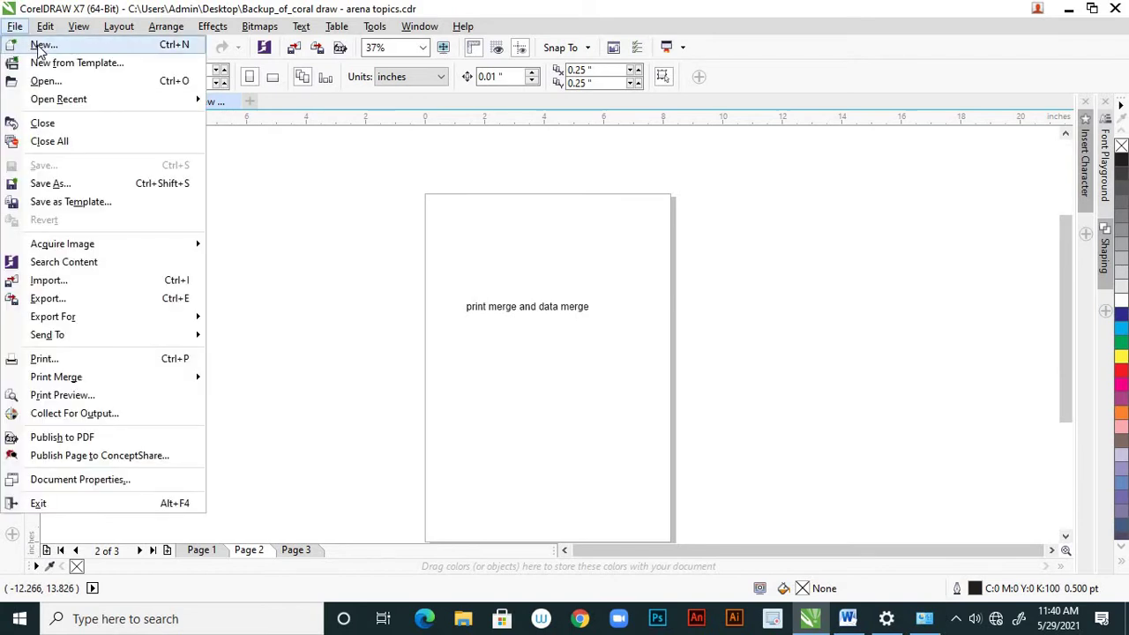
click(40, 43)
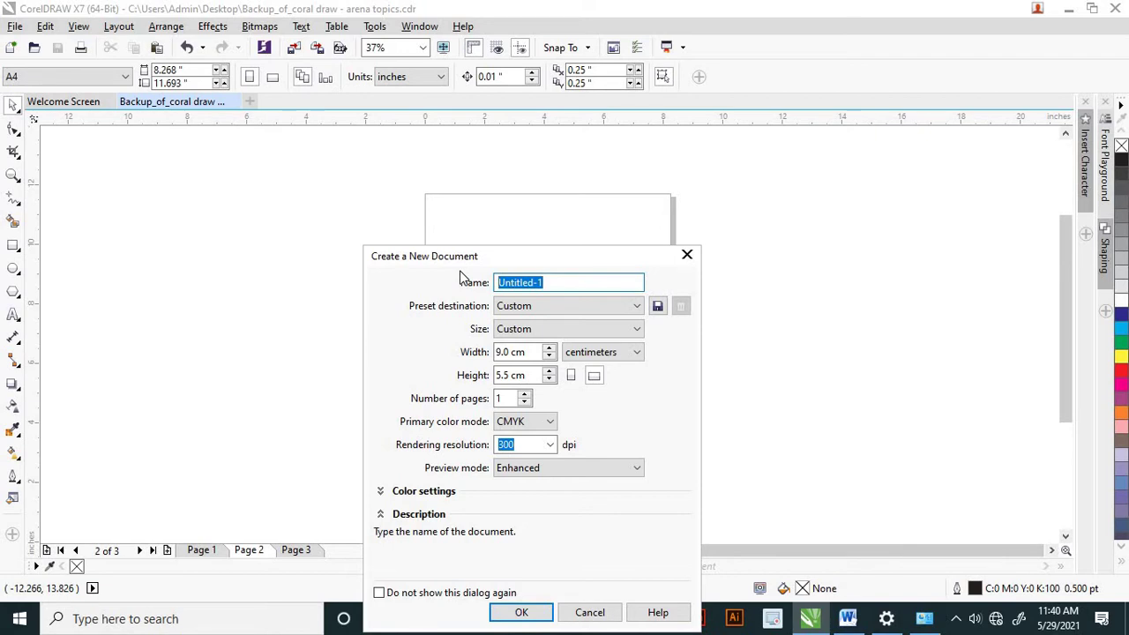
text(IDENTITY CARD)
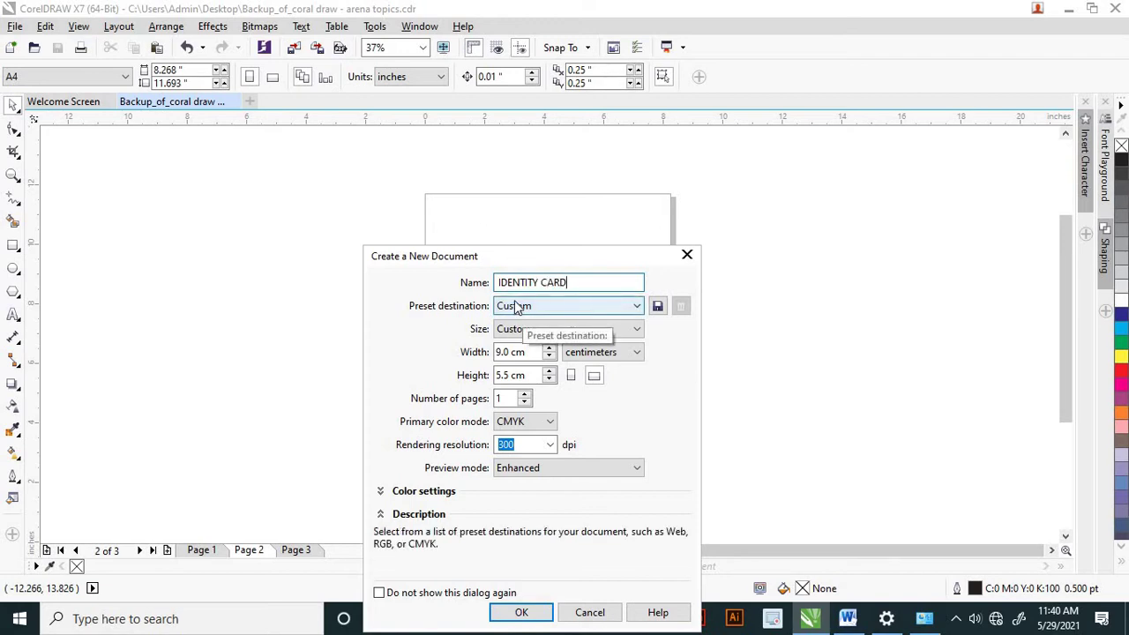
click(598, 284)
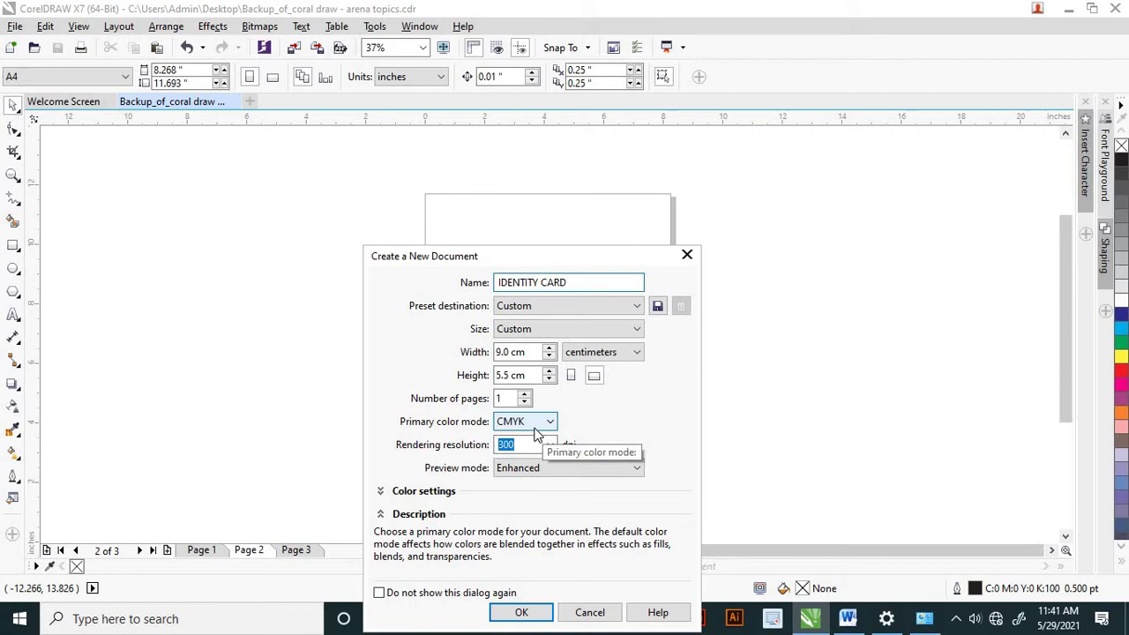
click(522, 615)
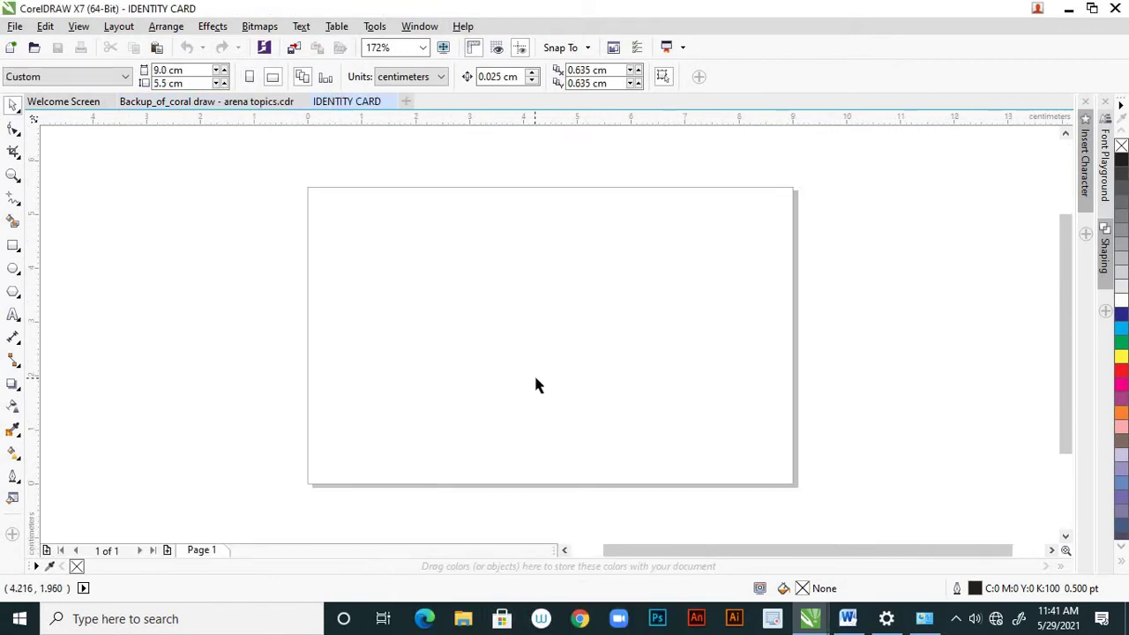
Add a rectangle matching the full page size, set its outline width to None and deselect it
scroll(534, 373, down, 2)
scroll(546, 366, up, 1)
scroll(545, 363, down, 2)
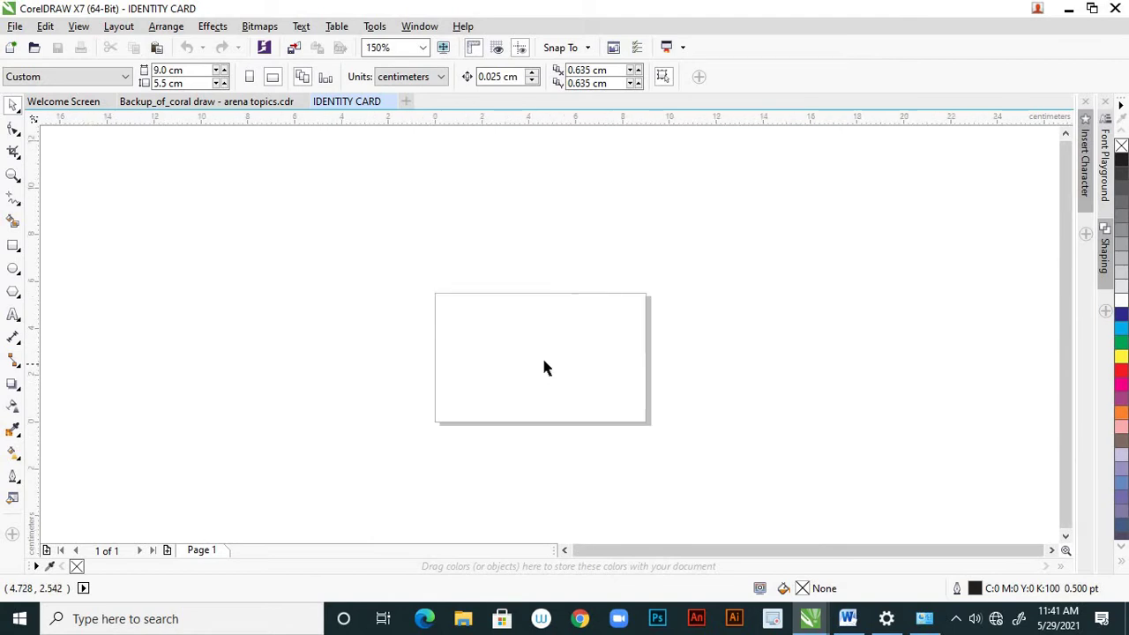
scroll(565, 361, up, 1)
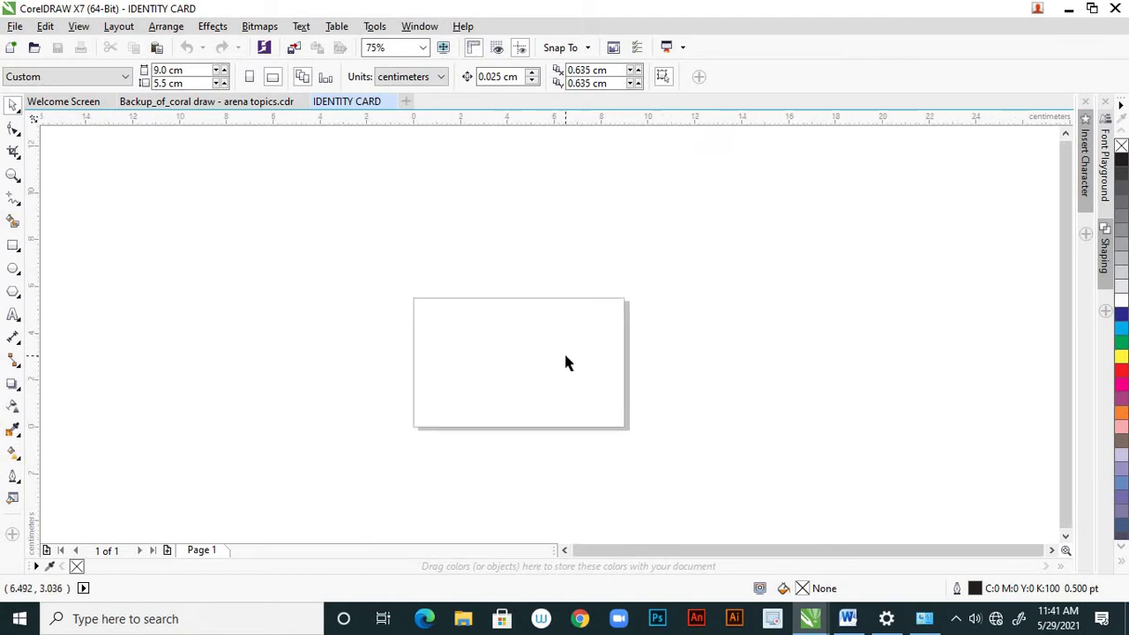
double_click(15, 248)
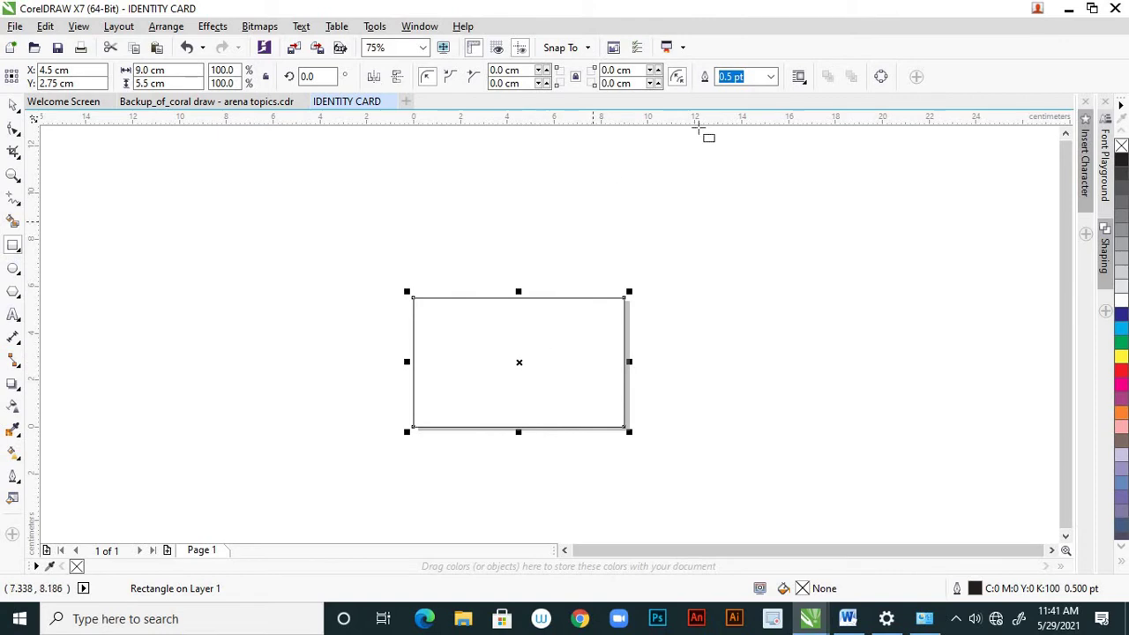
click(772, 78)
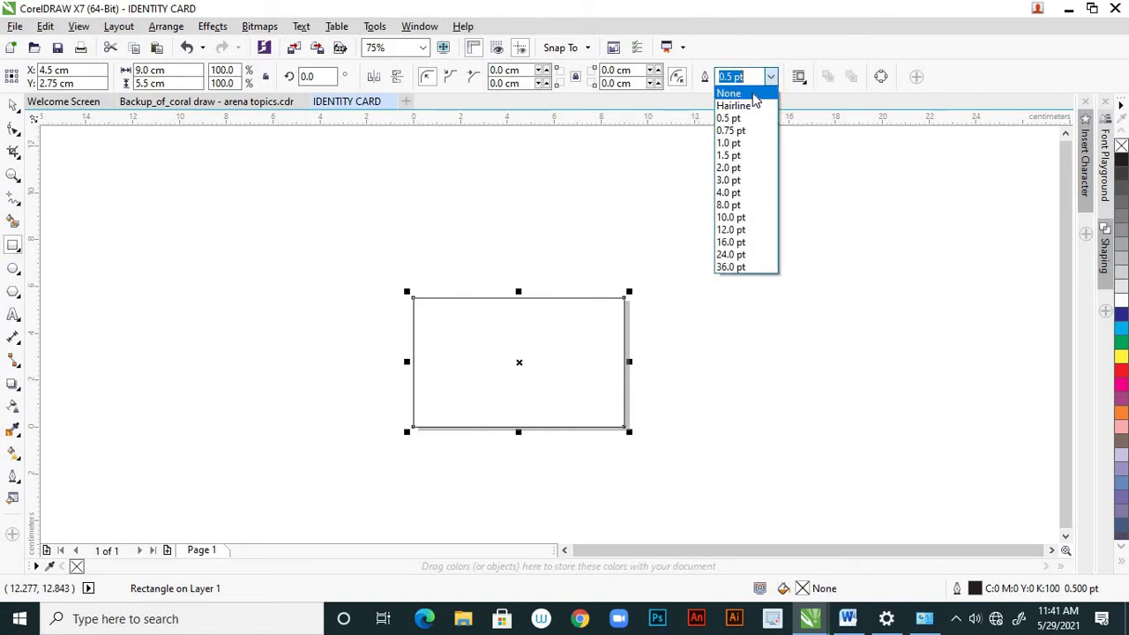
click(729, 93)
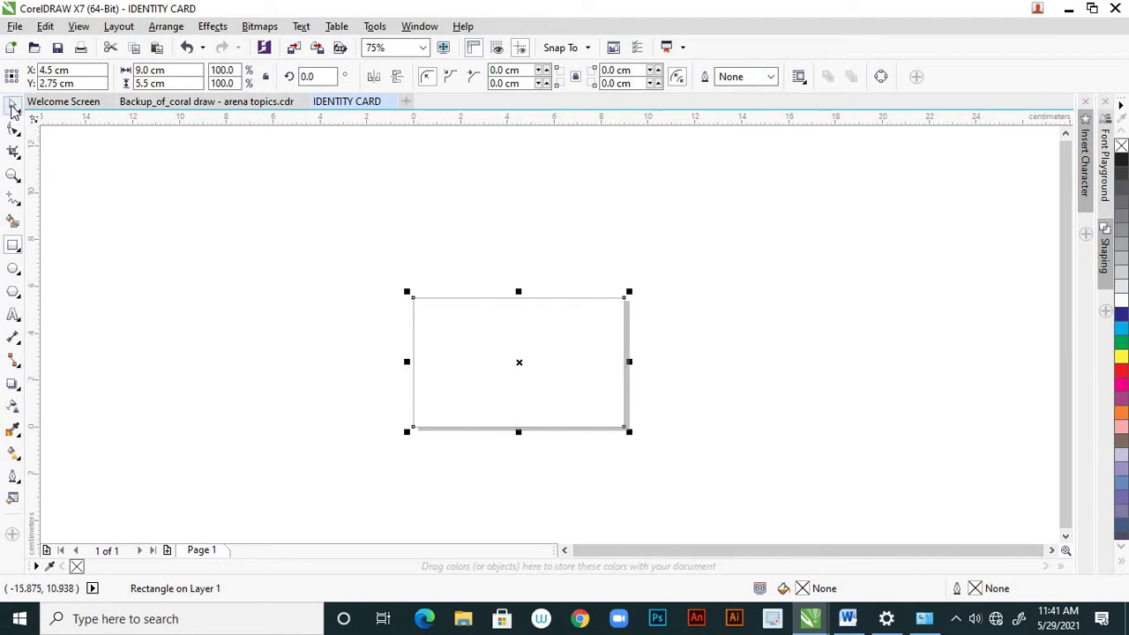
click(390, 305)
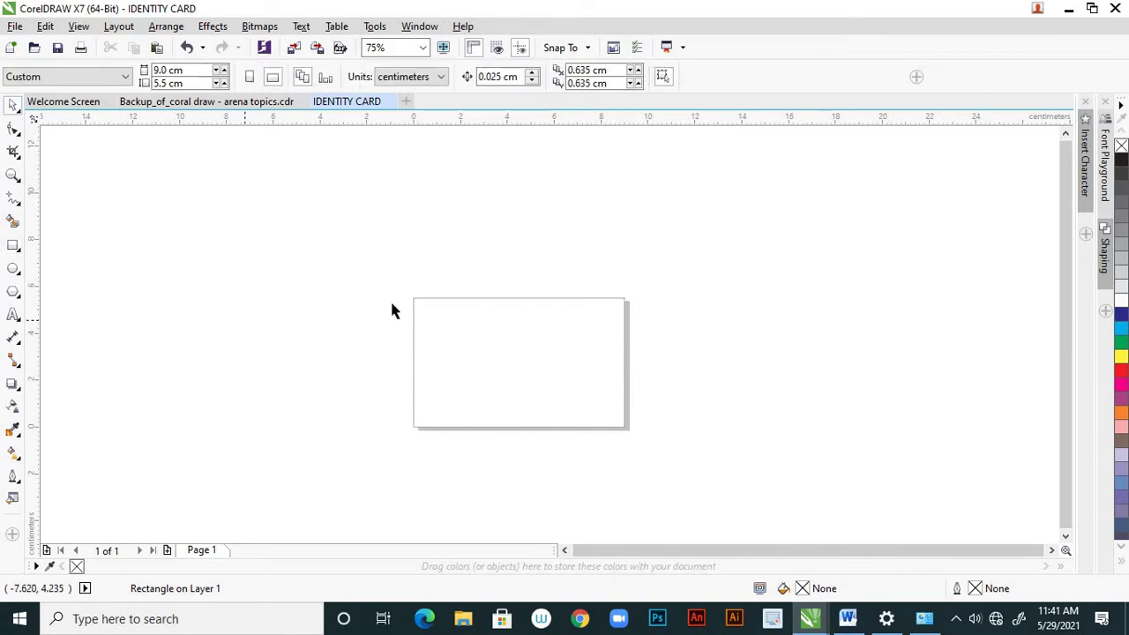
click(460, 297)
click(631, 256)
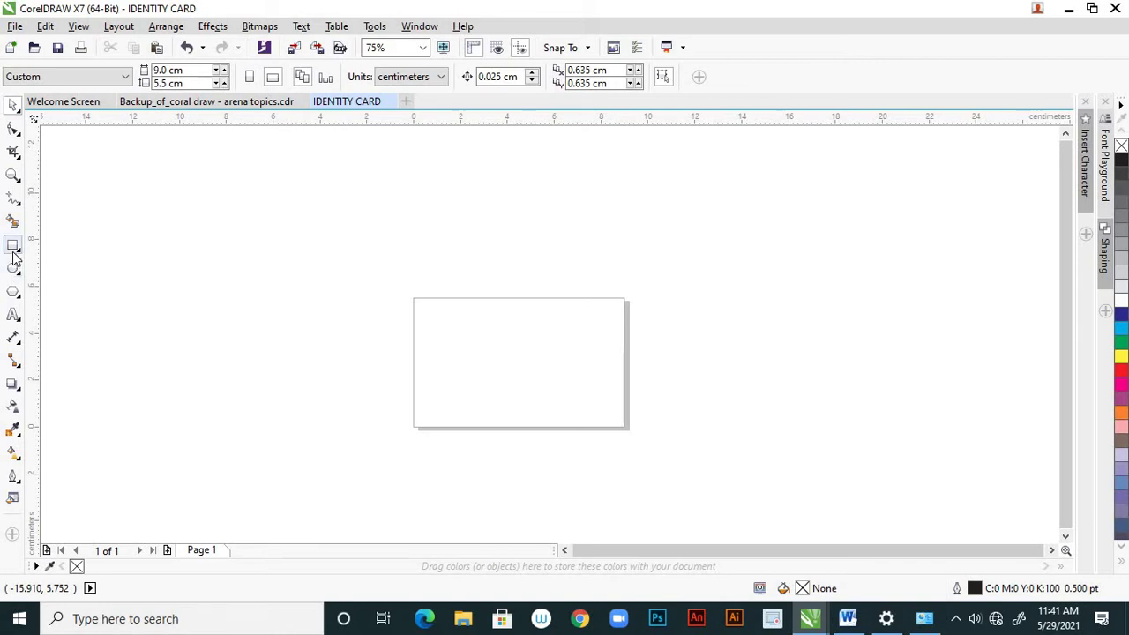
Activate the Pen tool from the curve drawing tools
click(16, 203)
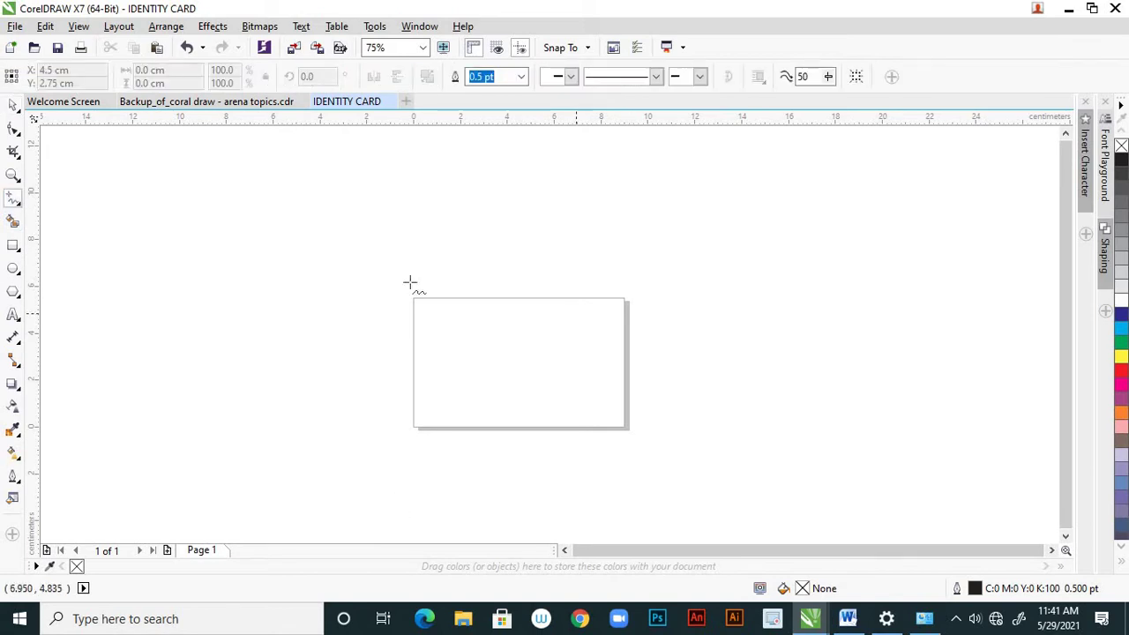
click(15, 203)
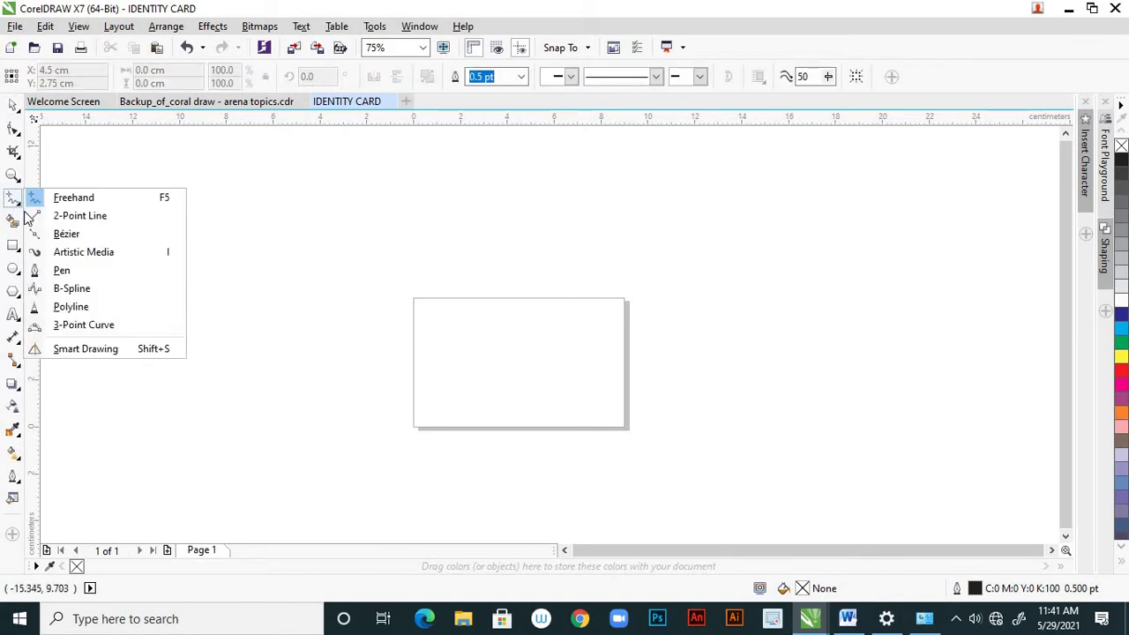
click(70, 272)
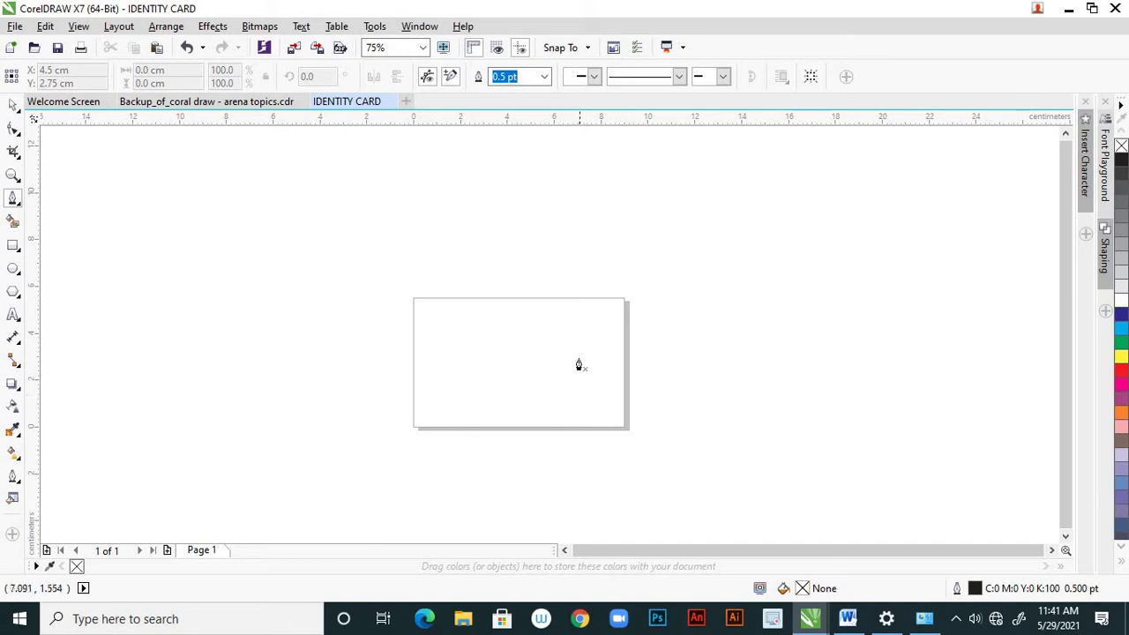
click(595, 299)
mouse_move(568, 387)
mouse_down()
mouse_move(565, 406)
mouse_move(540, 412)
mouse_up()
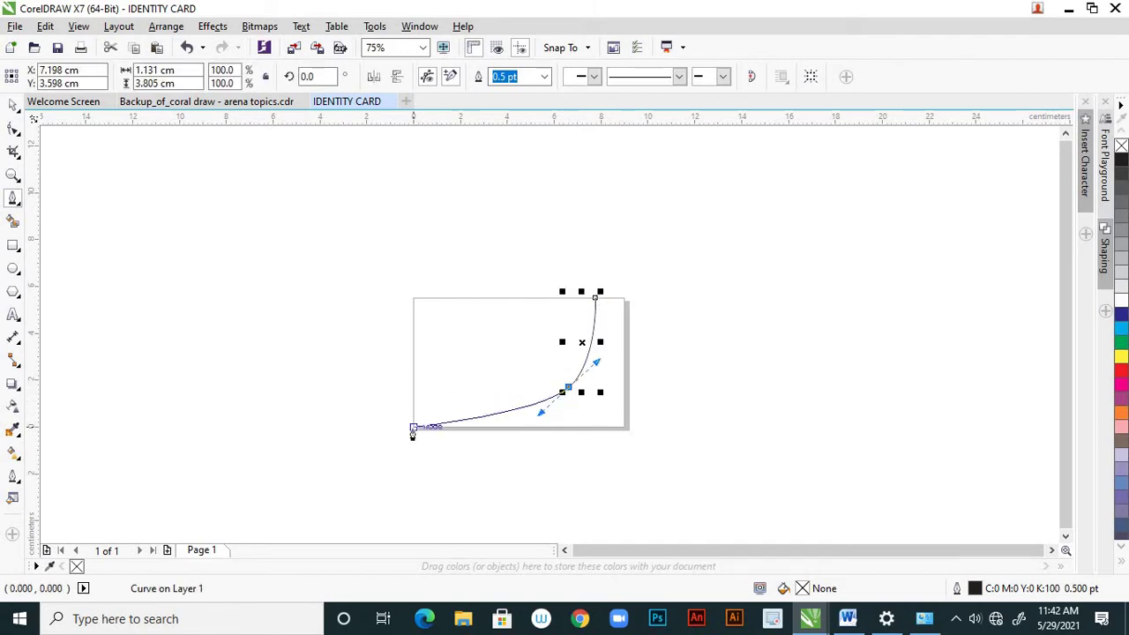
drag(413, 428, 402, 473)
drag(360, 387, 390, 465)
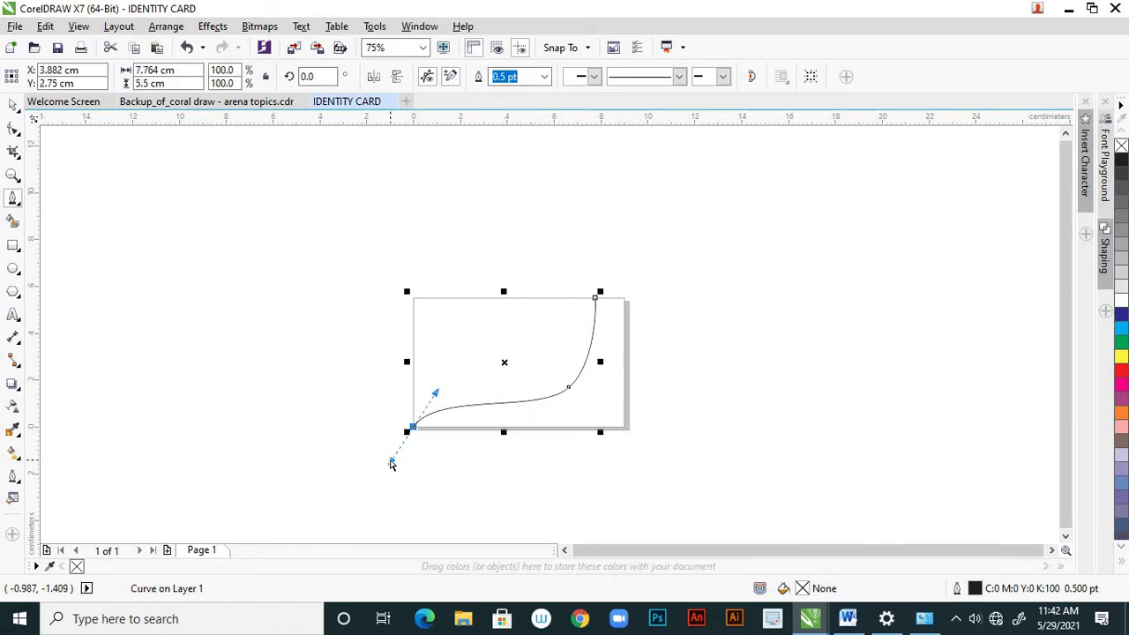
key(ctrl+z)
key(ctrl+z)
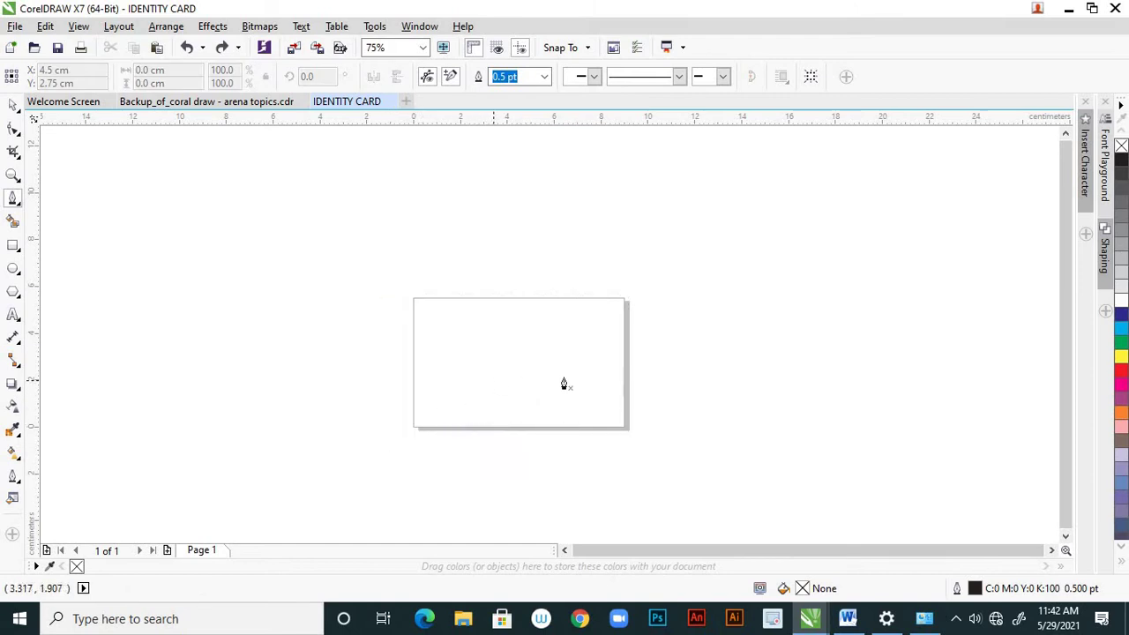
Draw an arched curve about 7.8 cm wide from the card's lower-left corner to a node near its lower right
click(413, 428)
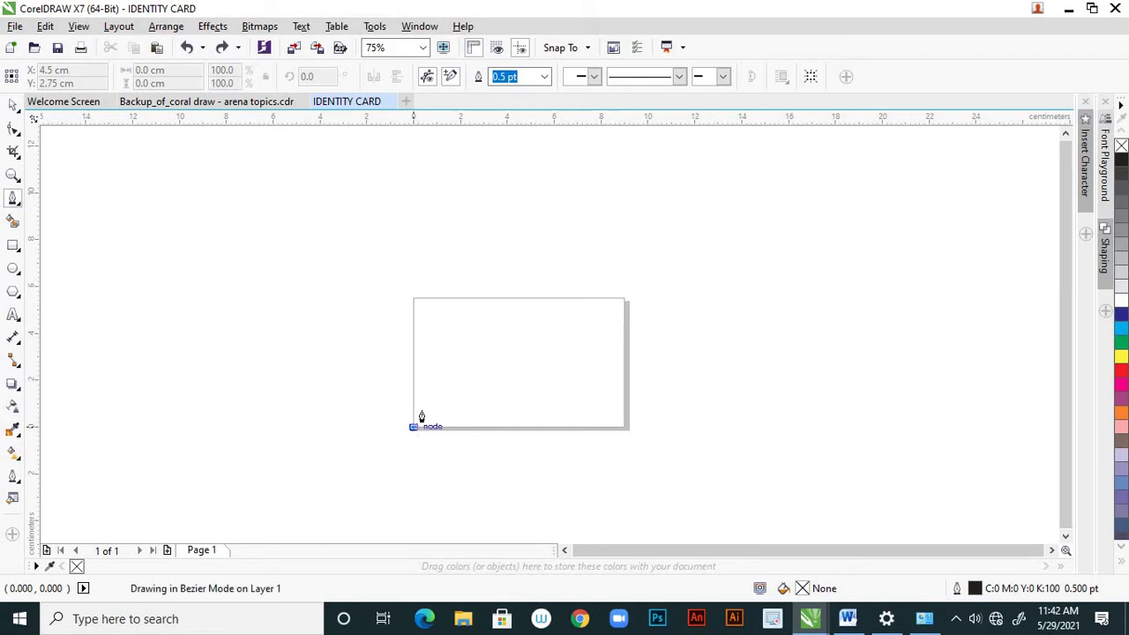
drag(597, 401, 650, 437)
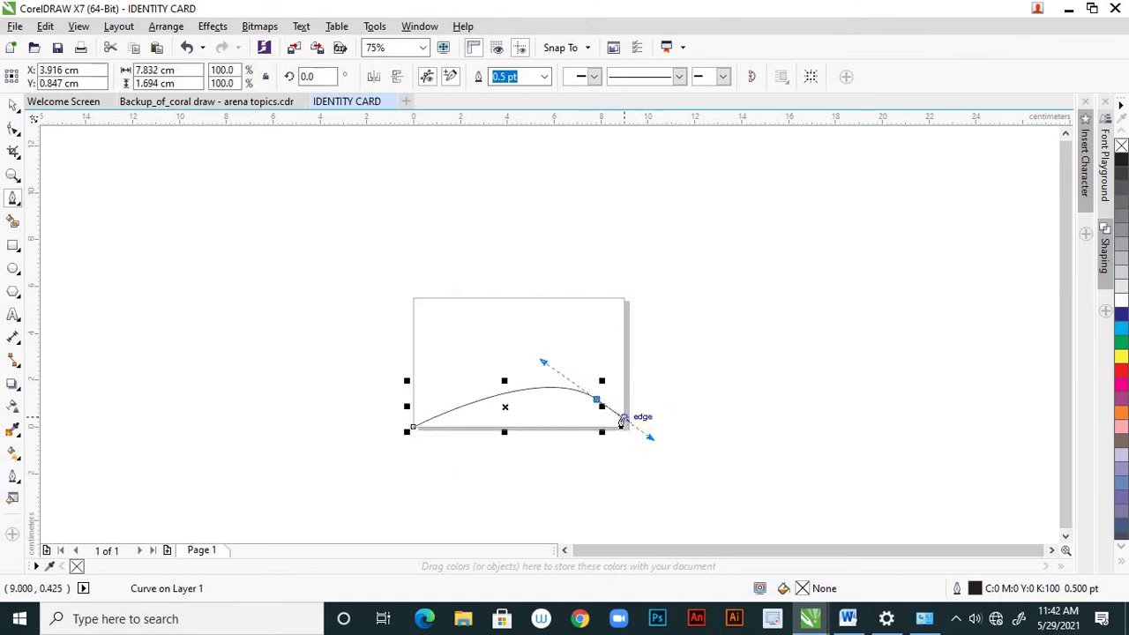
scroll(620, 431, up, 2)
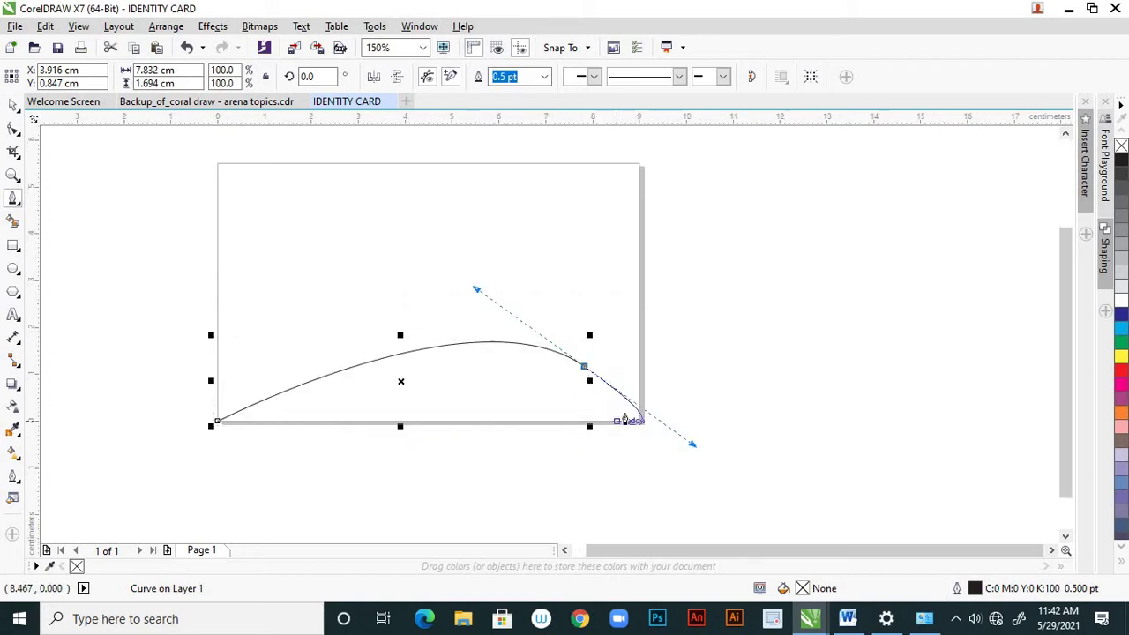
scroll(633, 421, up, 2)
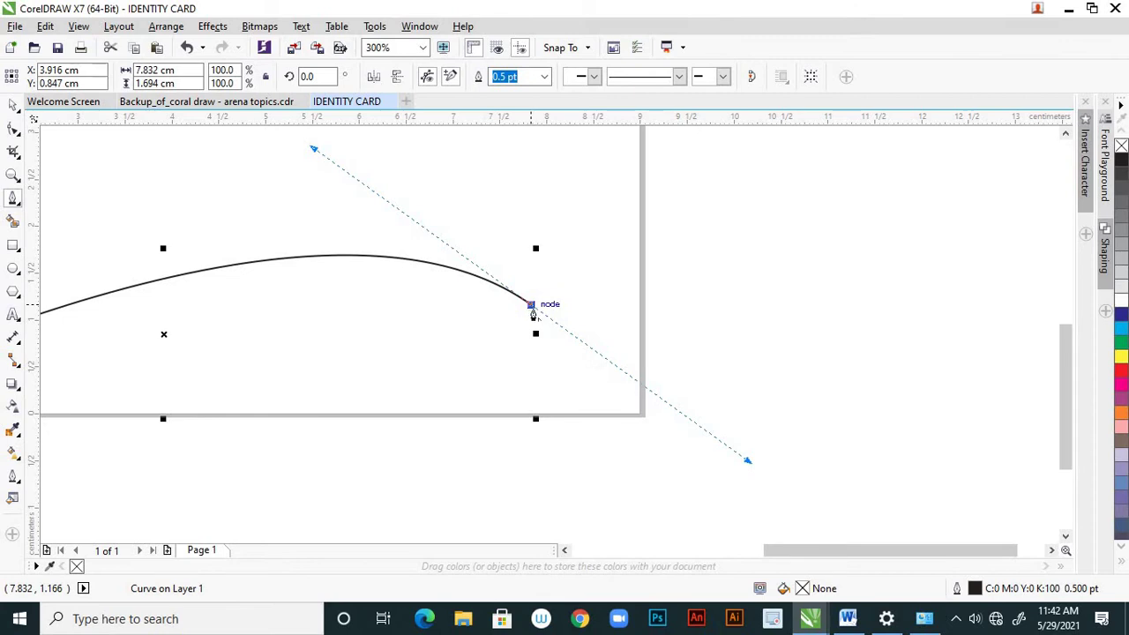
click(531, 308)
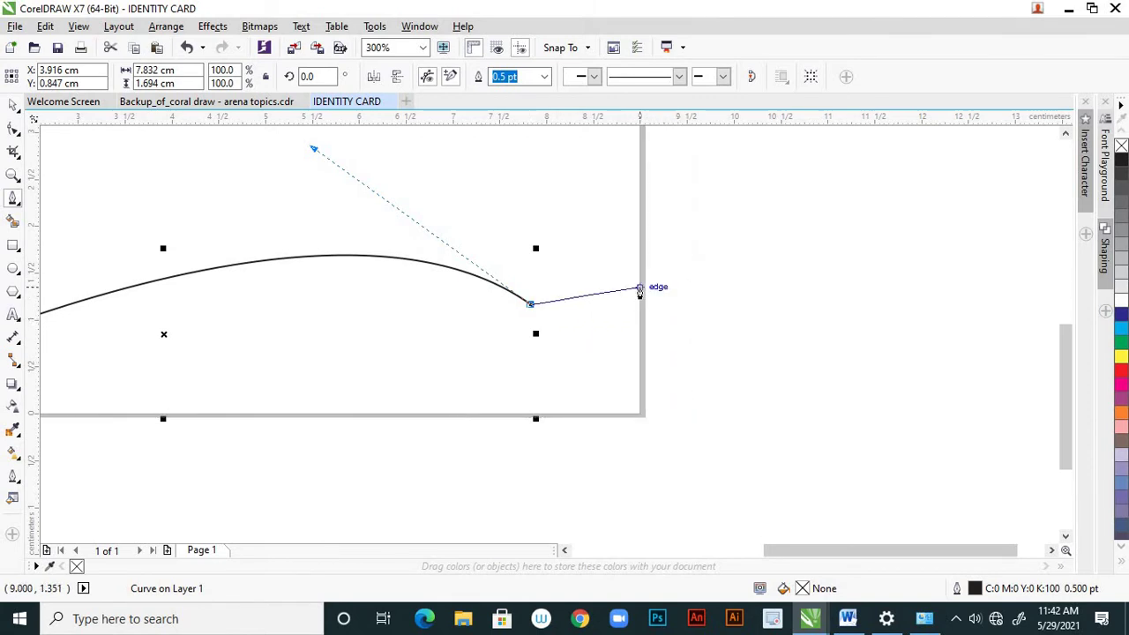
drag(660, 270, 686, 253)
key(ctrl+z)
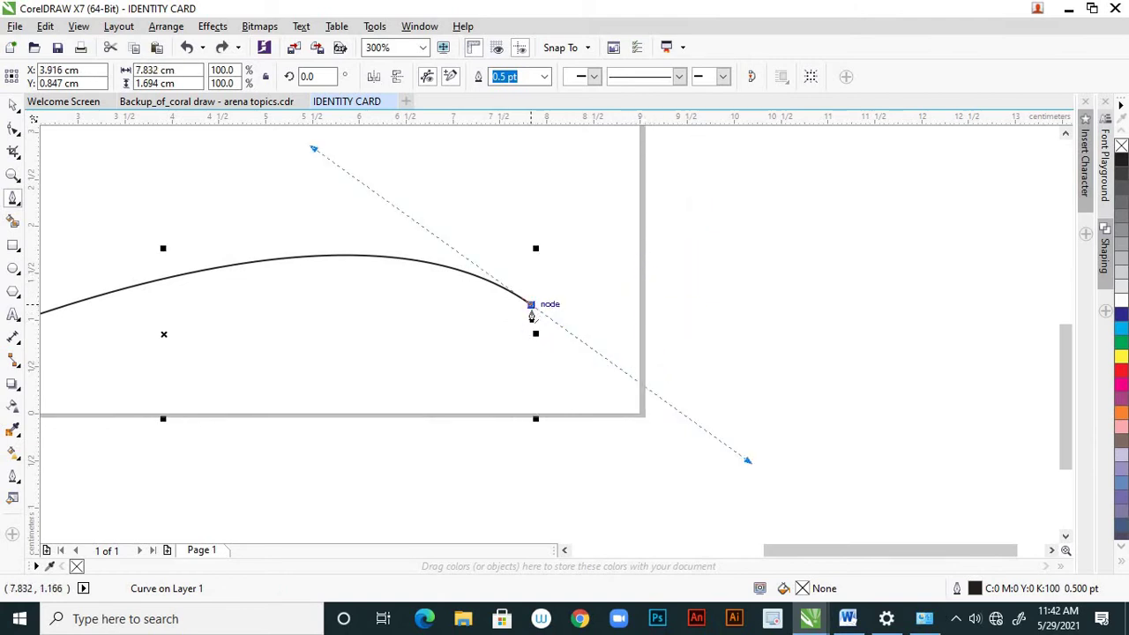
Extend the path with an upward-curving segment to the card's right edge and close it along the right and bottom edges
click(532, 308)
drag(653, 265, 692, 251)
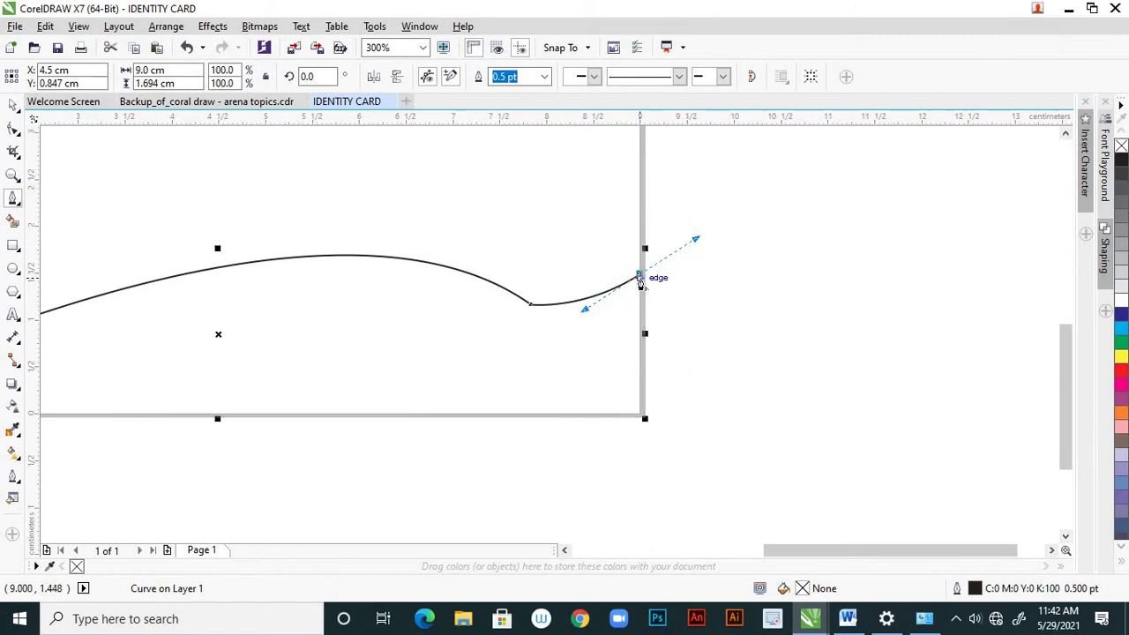
click(640, 279)
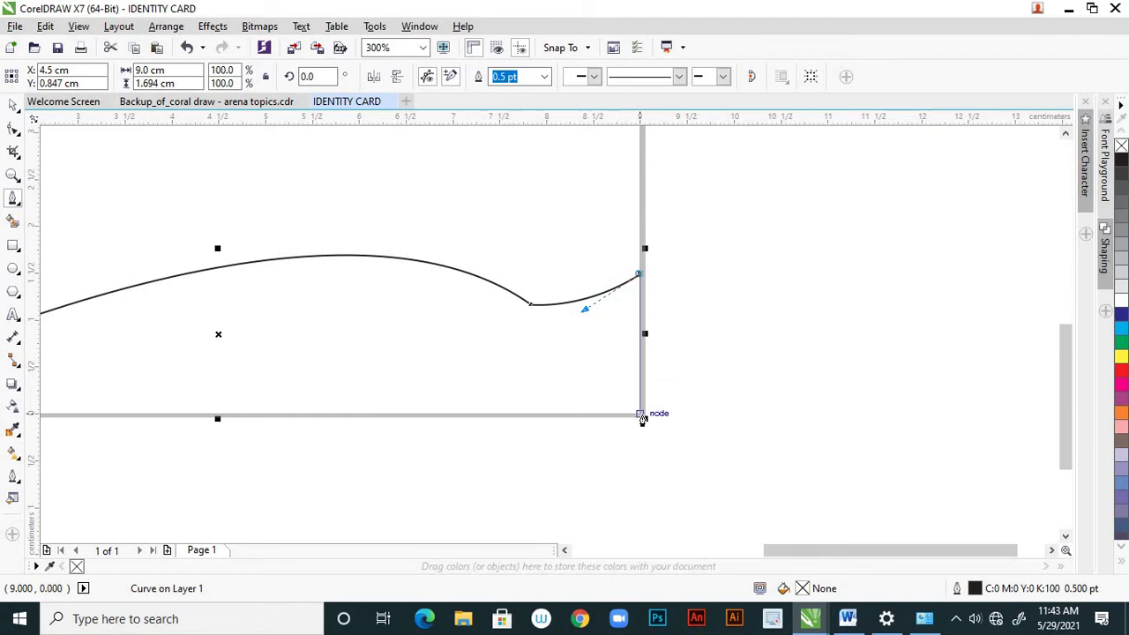
click(643, 419)
scroll(642, 419, down, 2)
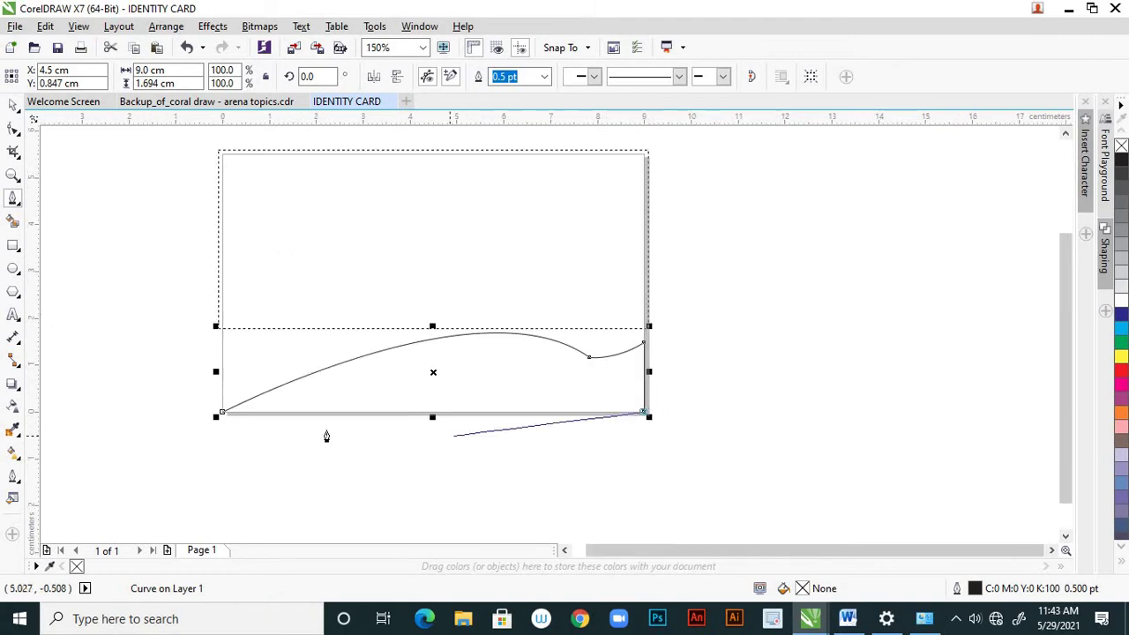
scroll(196, 436, up, 2)
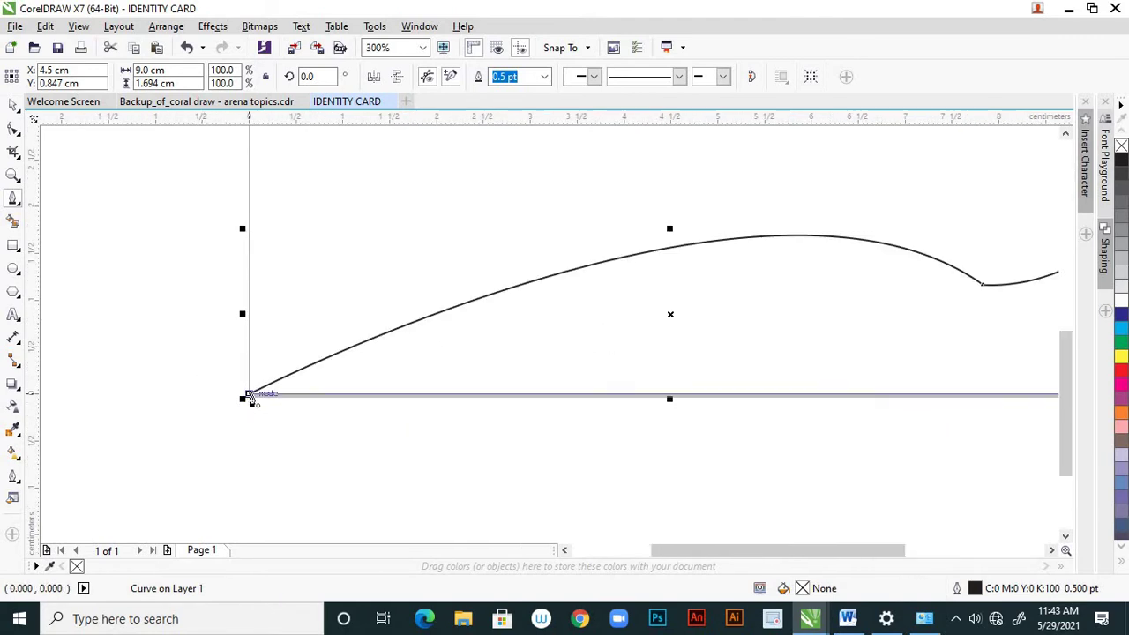
click(249, 398)
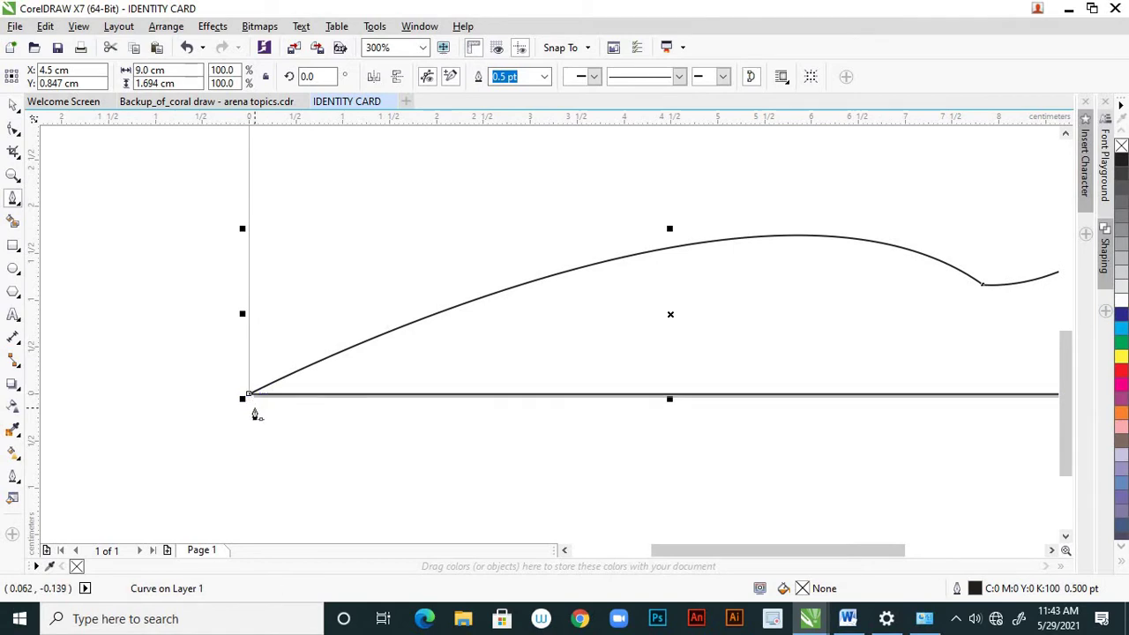
scroll(251, 406, down, 4)
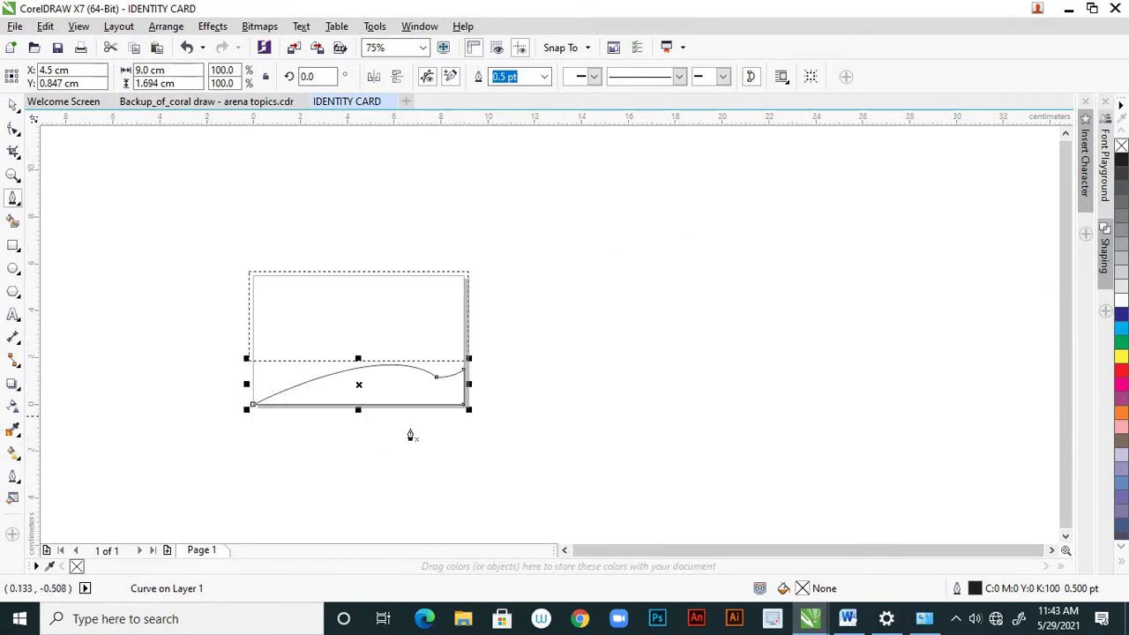
Reshape the wave's short right-hand segment by pulling its curve handle downward to deepen the dip
click(12, 131)
click(67, 128)
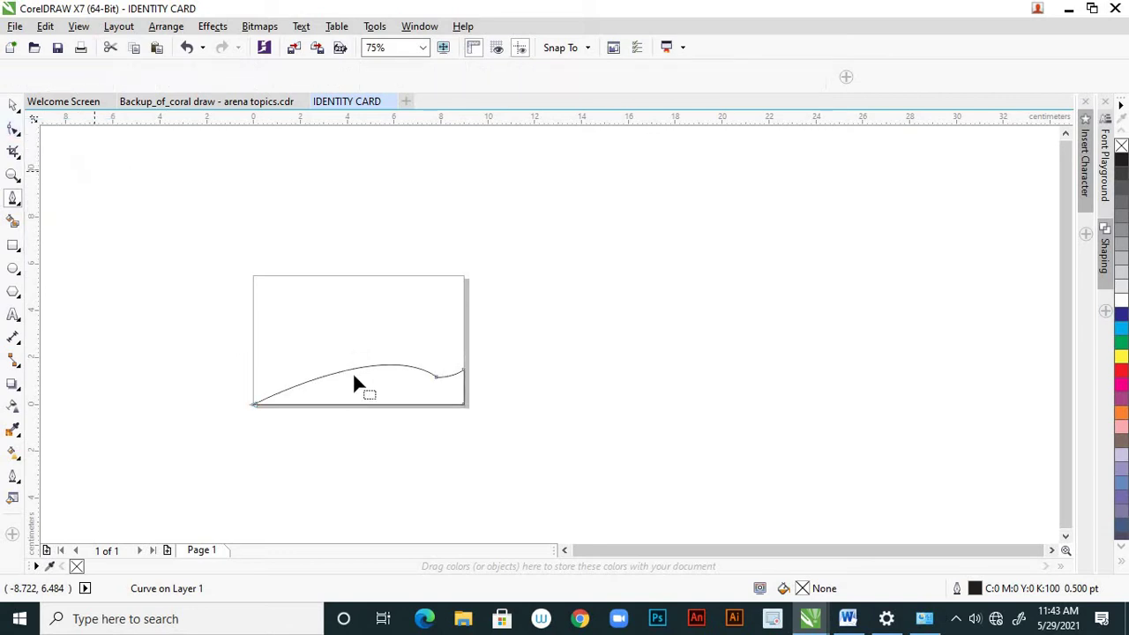
scroll(422, 399, up, 2)
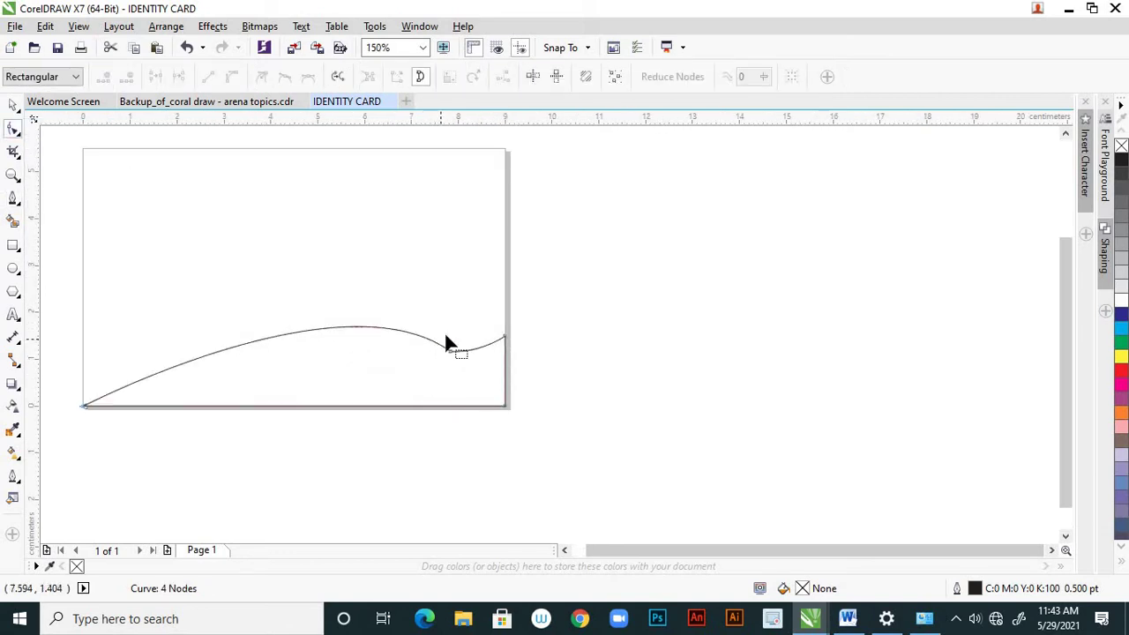
drag(446, 337, 468, 374)
scroll(467, 374, up, 4)
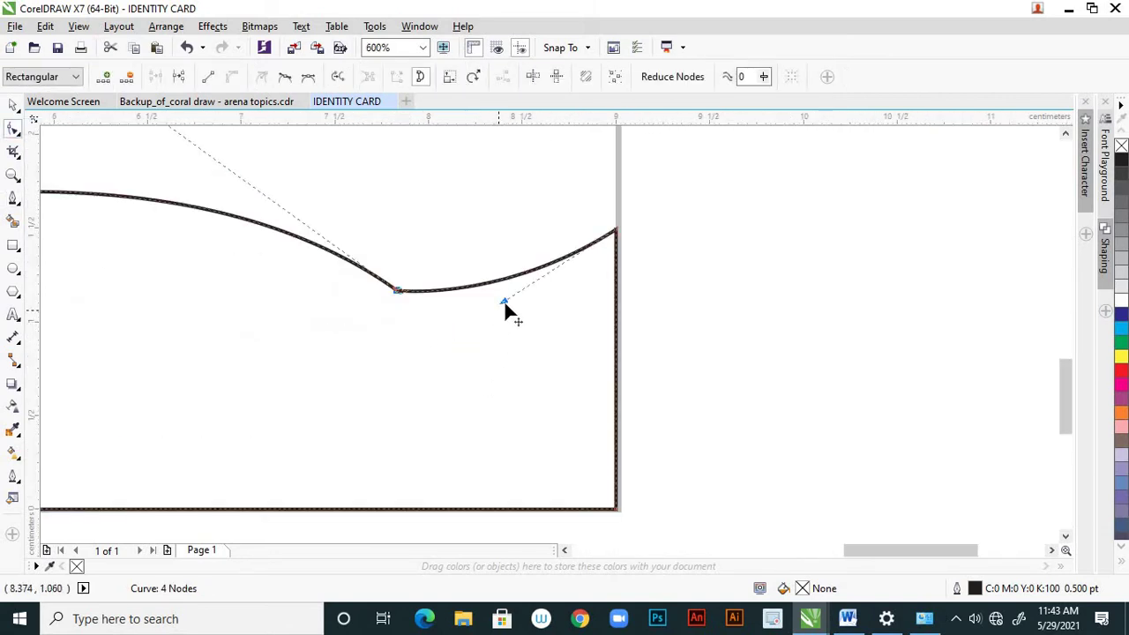
drag(504, 300, 529, 394)
scroll(551, 406, down, 2)
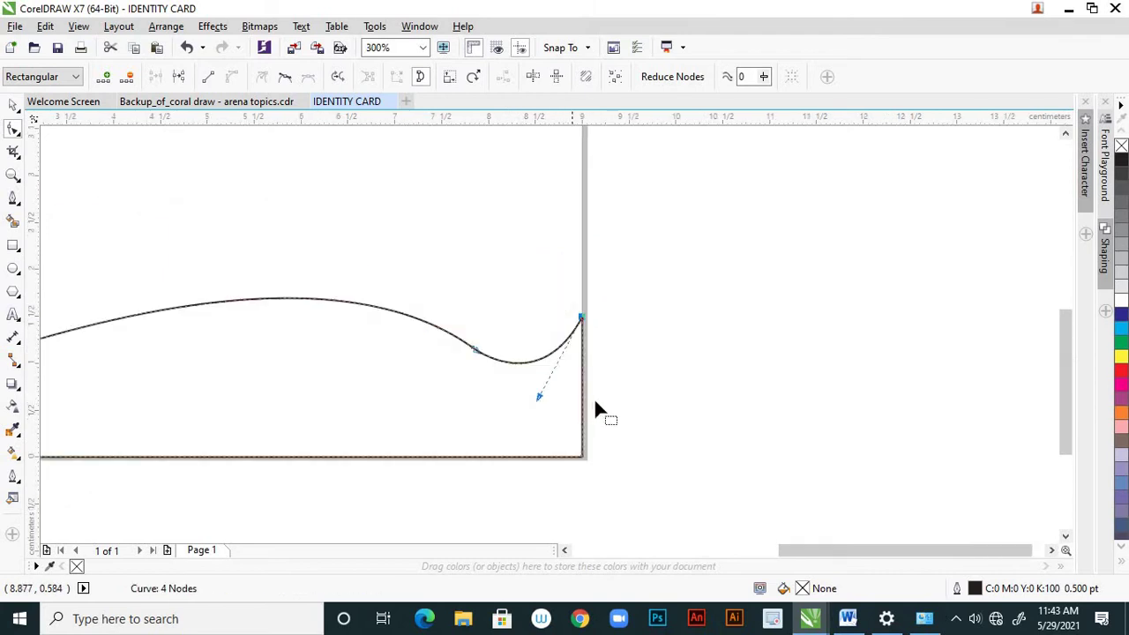
scroll(497, 396, down, 2)
scroll(587, 411, up, 2)
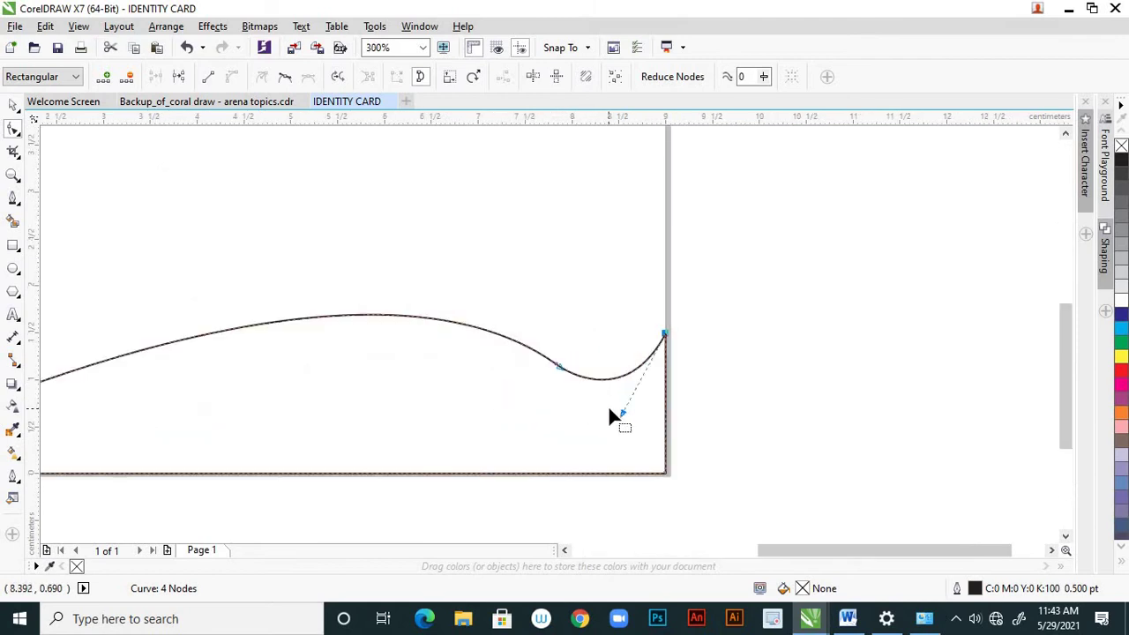
Flatten the wave's main arch by moving the left curve handle of its middle node outward and slightly down
click(12, 105)
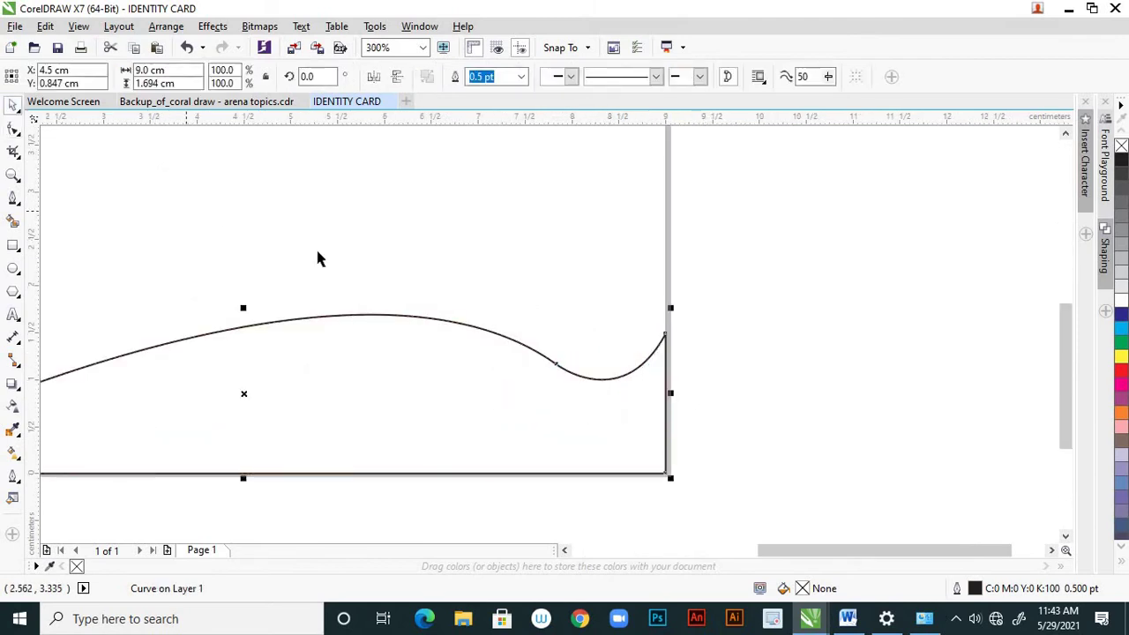
click(584, 305)
scroll(585, 306, down, 2)
scroll(607, 309, down, 4)
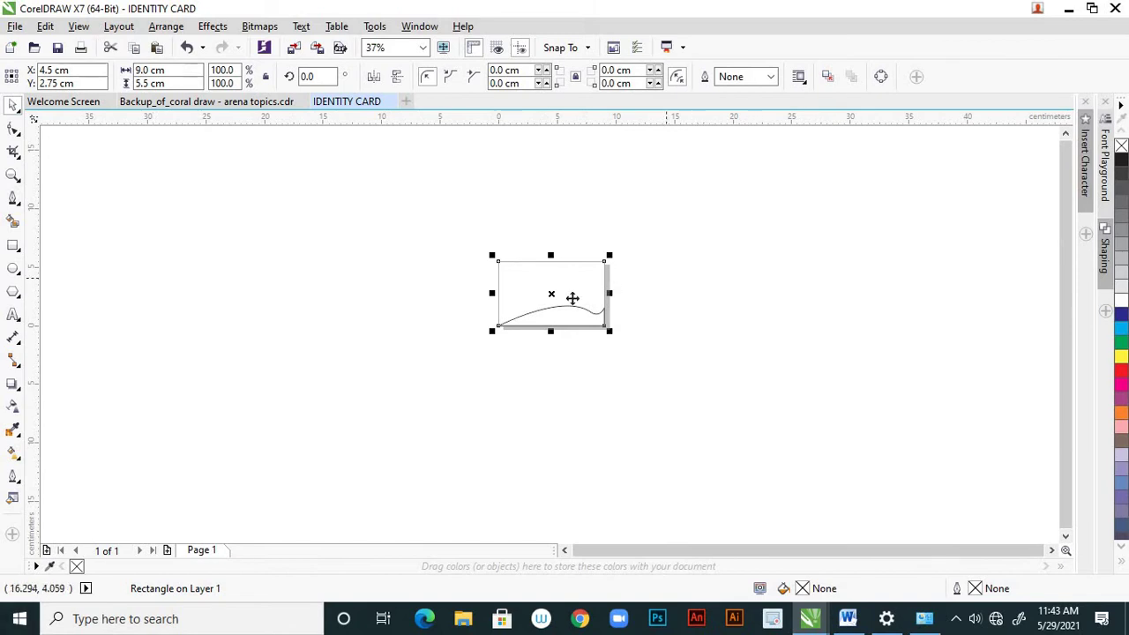
scroll(573, 297, up, 4)
click(12, 128)
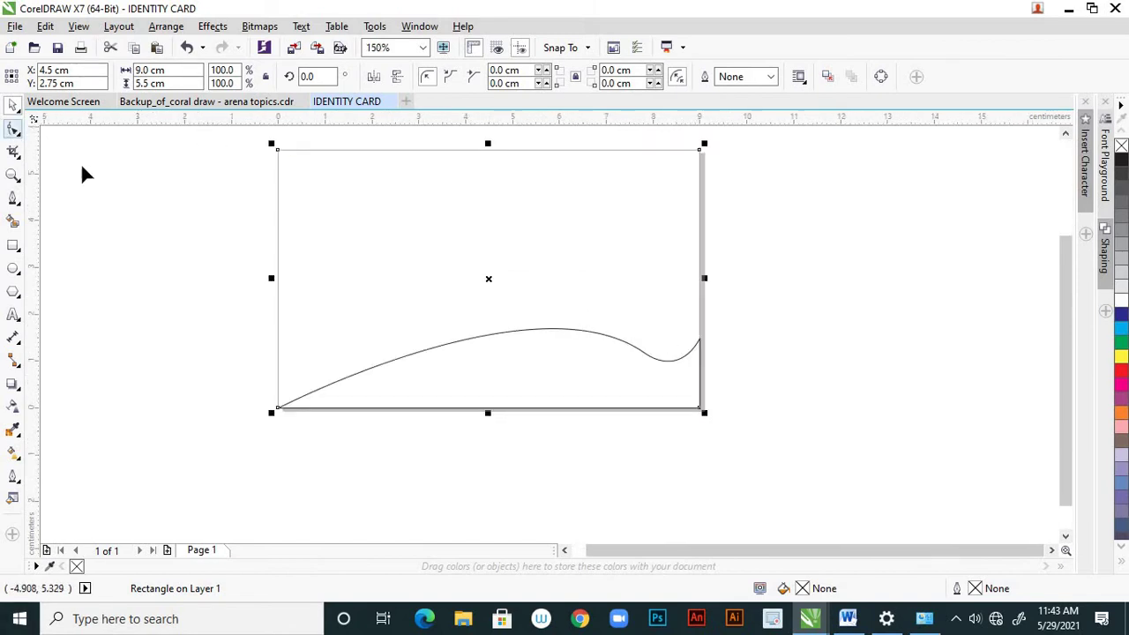
click(652, 360)
click(644, 352)
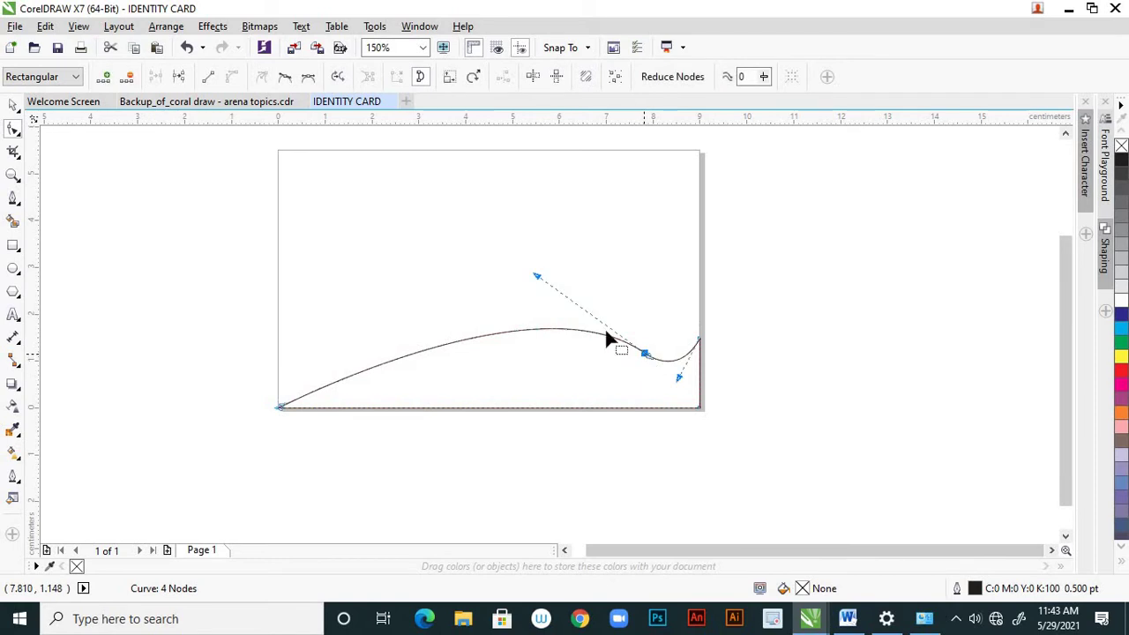
drag(535, 277, 461, 295)
key(Tab)
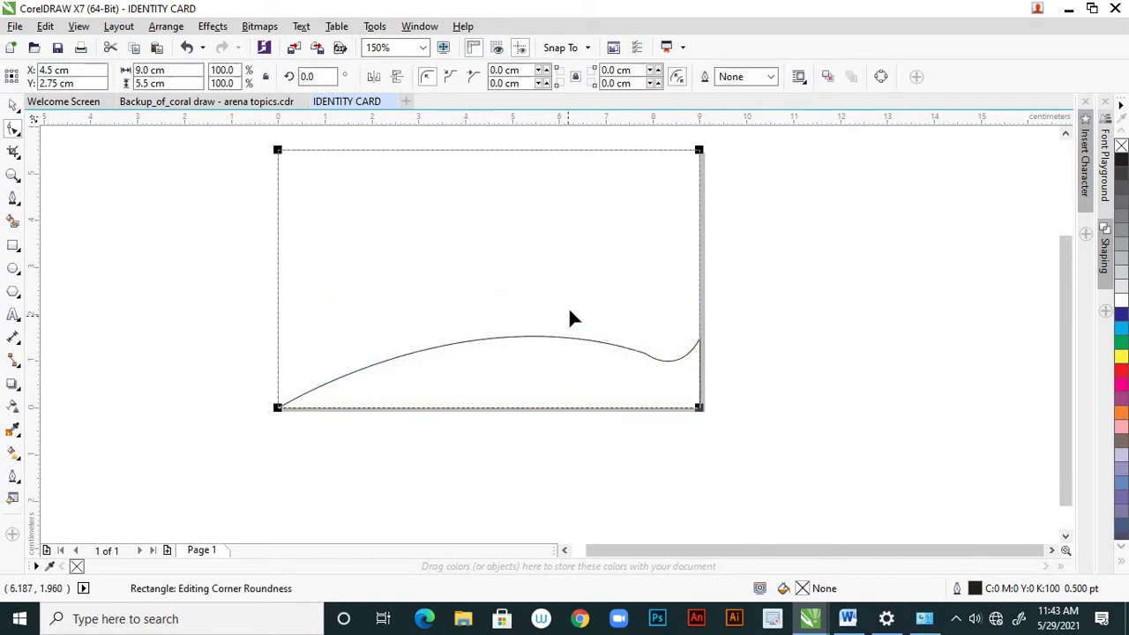
Make the dip beside the card's right edge shallower by raising the curve handle of that segment
click(641, 354)
scroll(648, 357, up, 3)
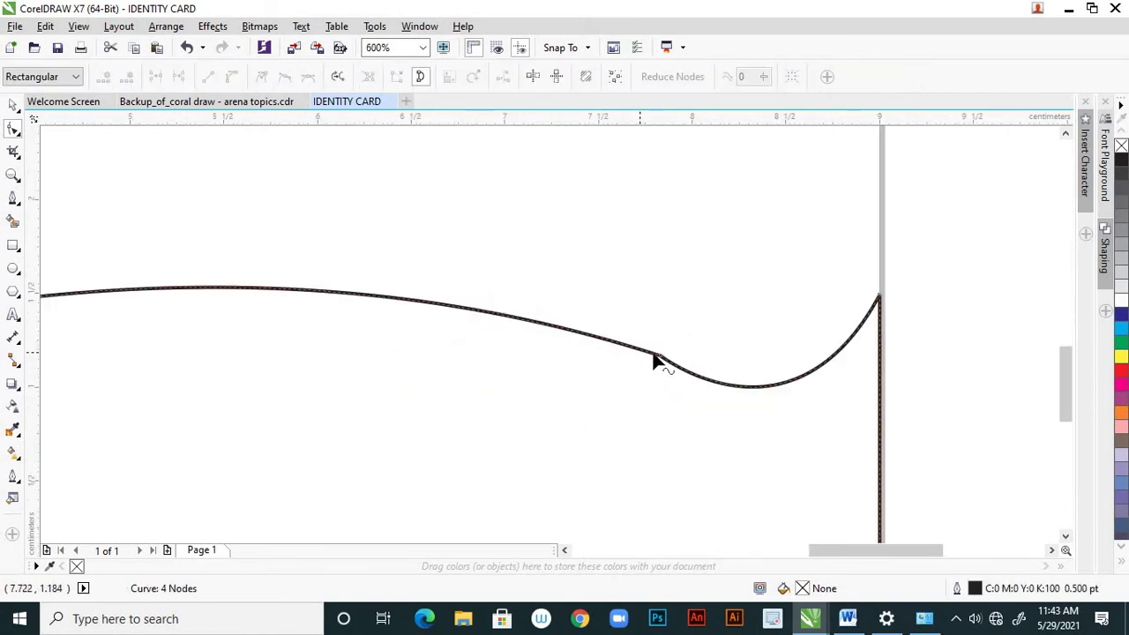
click(660, 357)
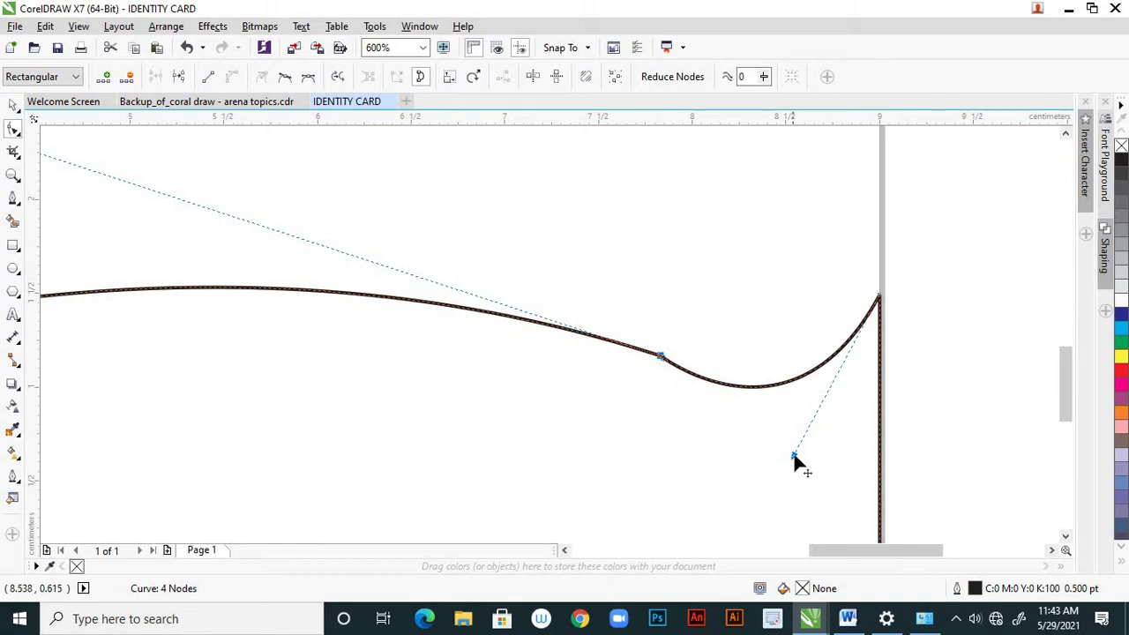
drag(795, 456, 815, 394)
scroll(668, 401, down, 4)
scroll(677, 397, down, 1)
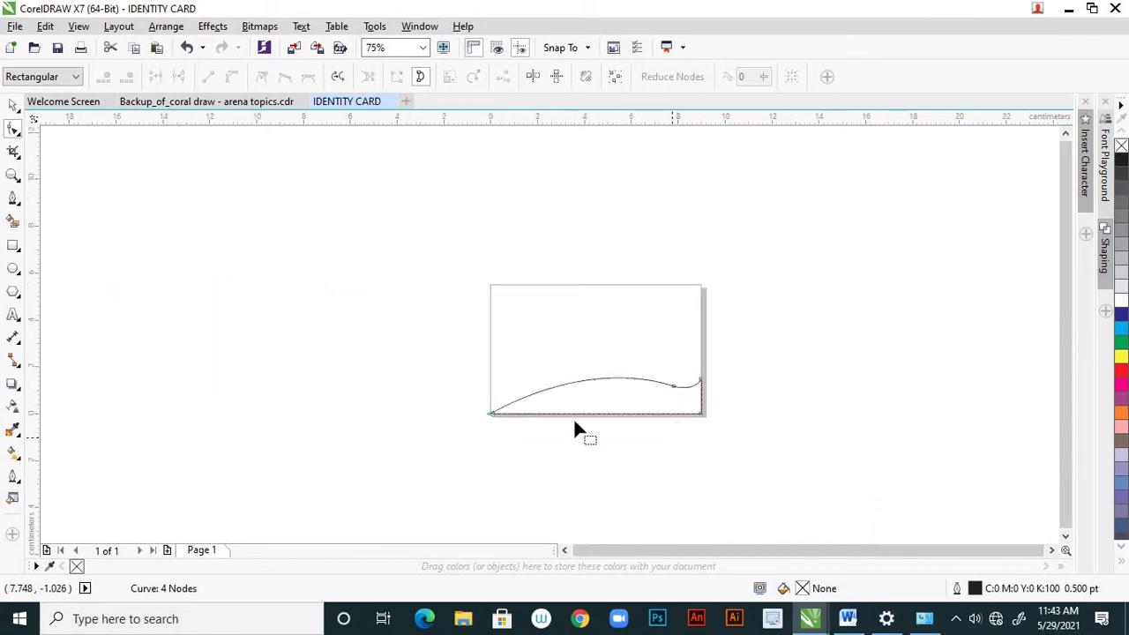
Try cyan and muted blue fills on the wave shape, and fill it with Purple (C:20 M:80 Y:0 K:20)
click(14, 105)
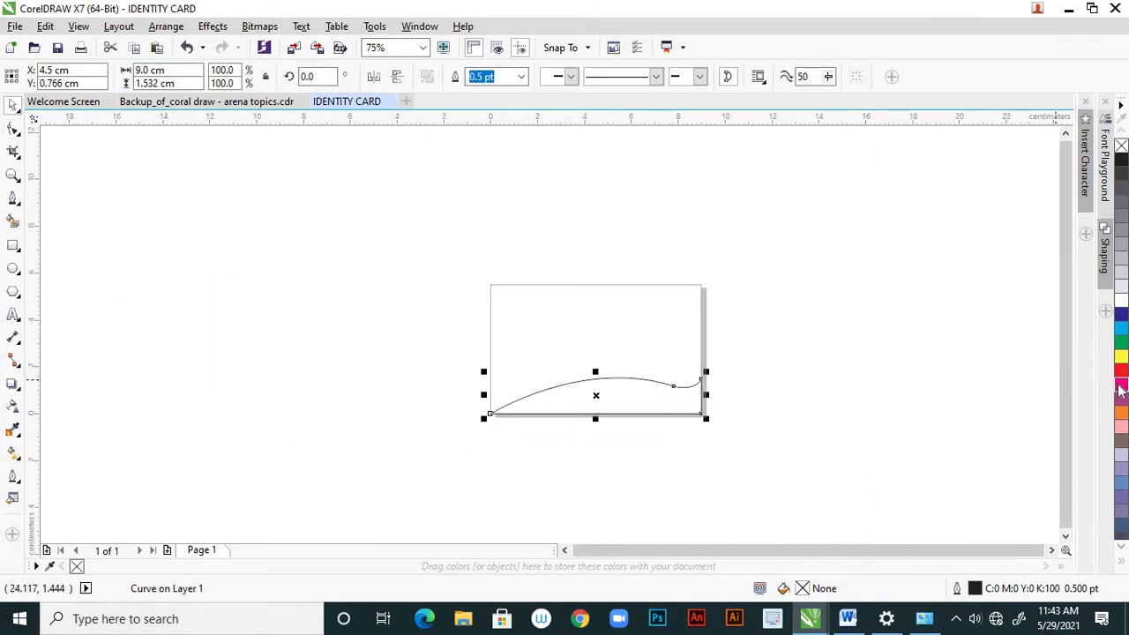
click(1122, 330)
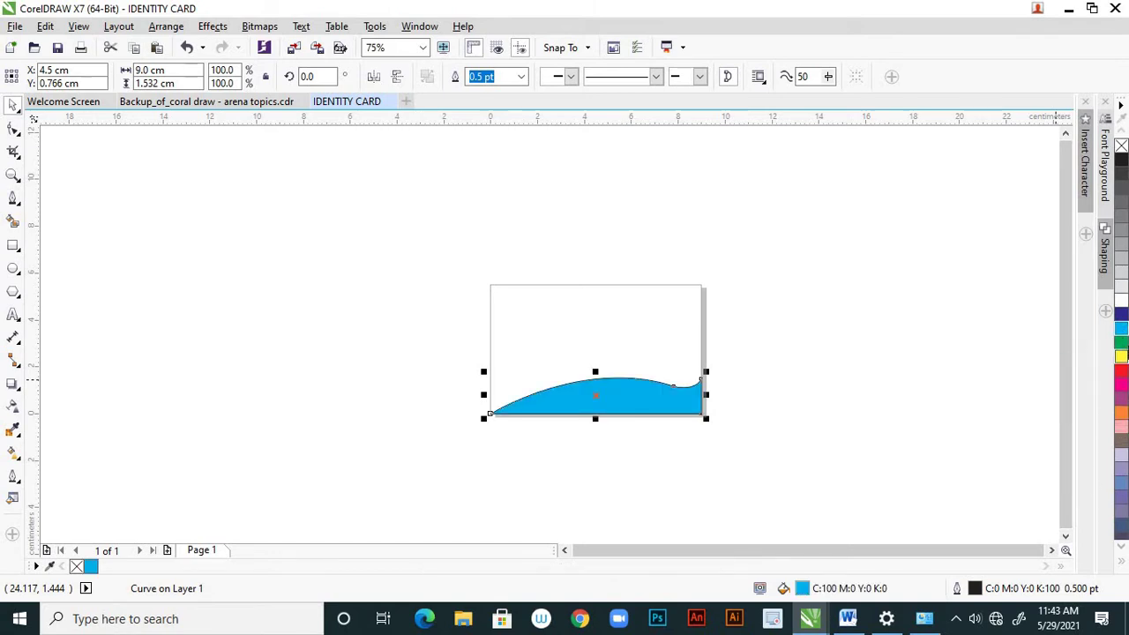
click(1122, 487)
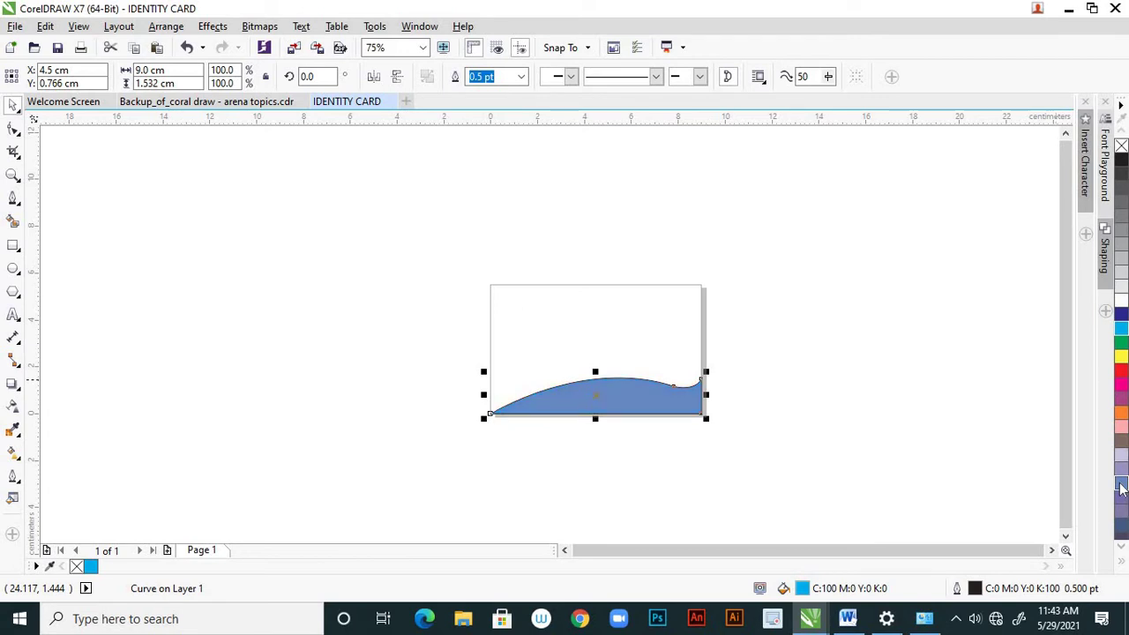
click(1122, 404)
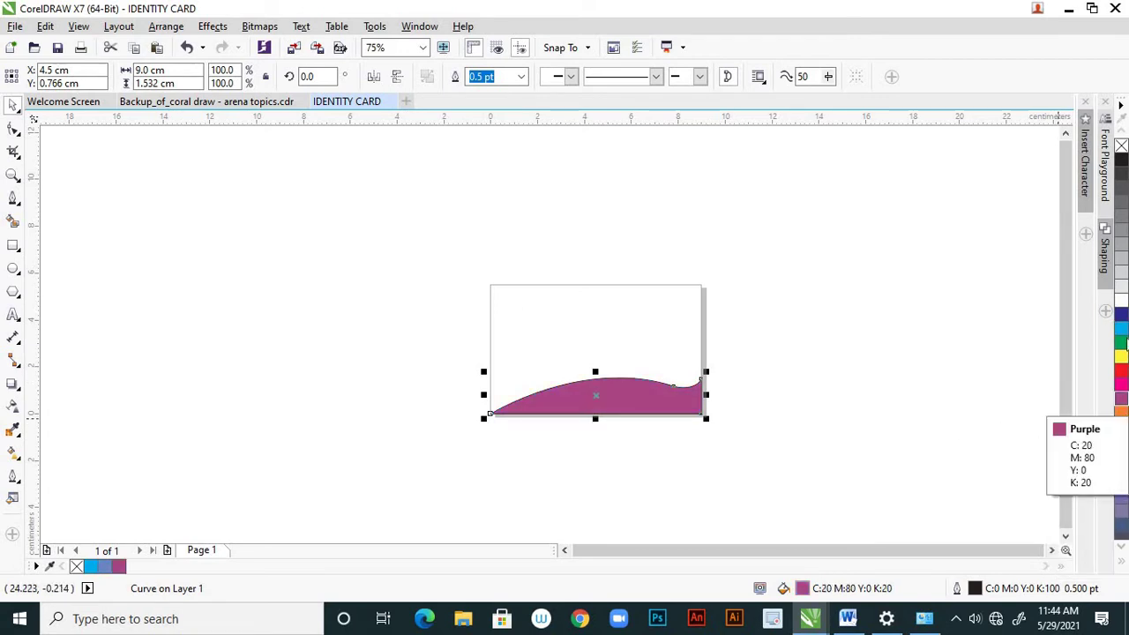
Try cyan, green and red fills on the wave shape, and fill it with the violet swatch (C:60 M:60 Y:0 K:0)
click(1122, 332)
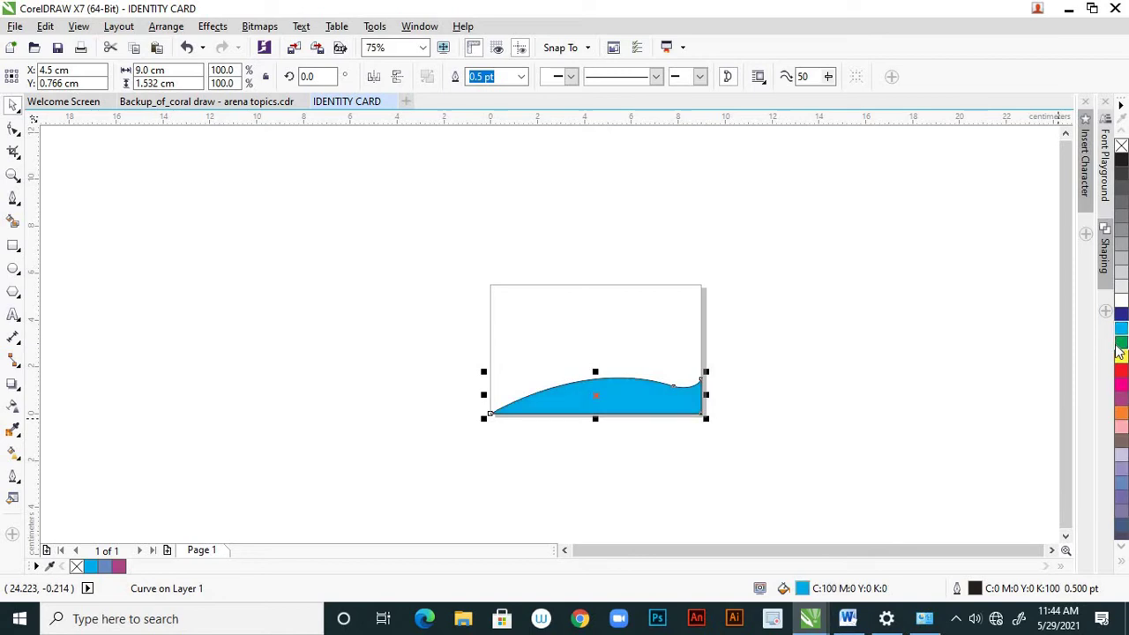
click(1117, 345)
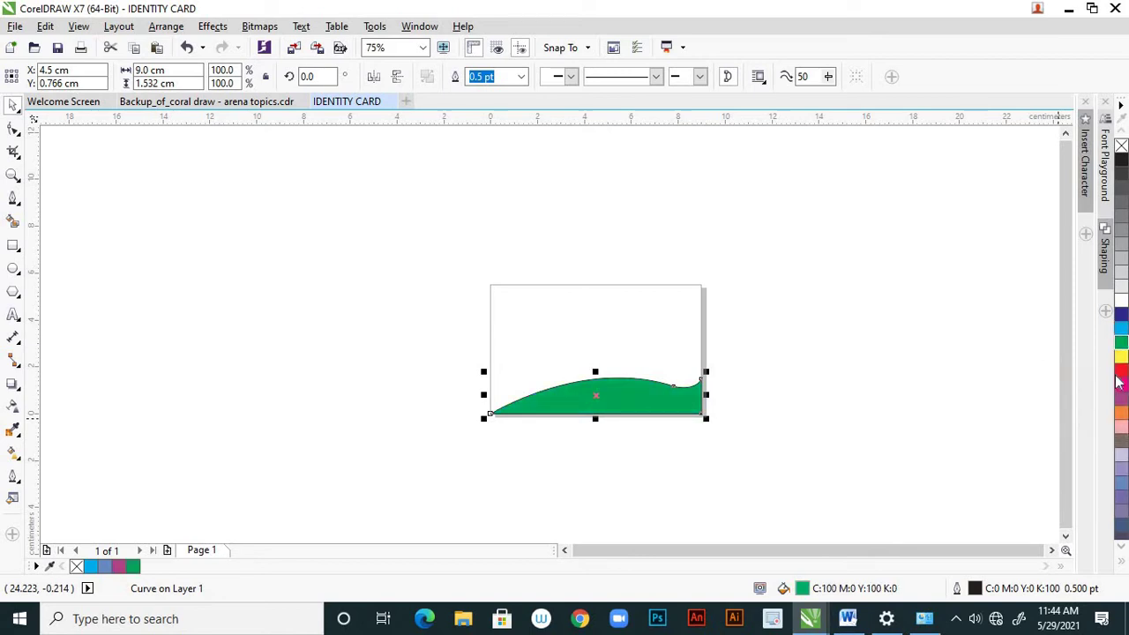
click(1122, 373)
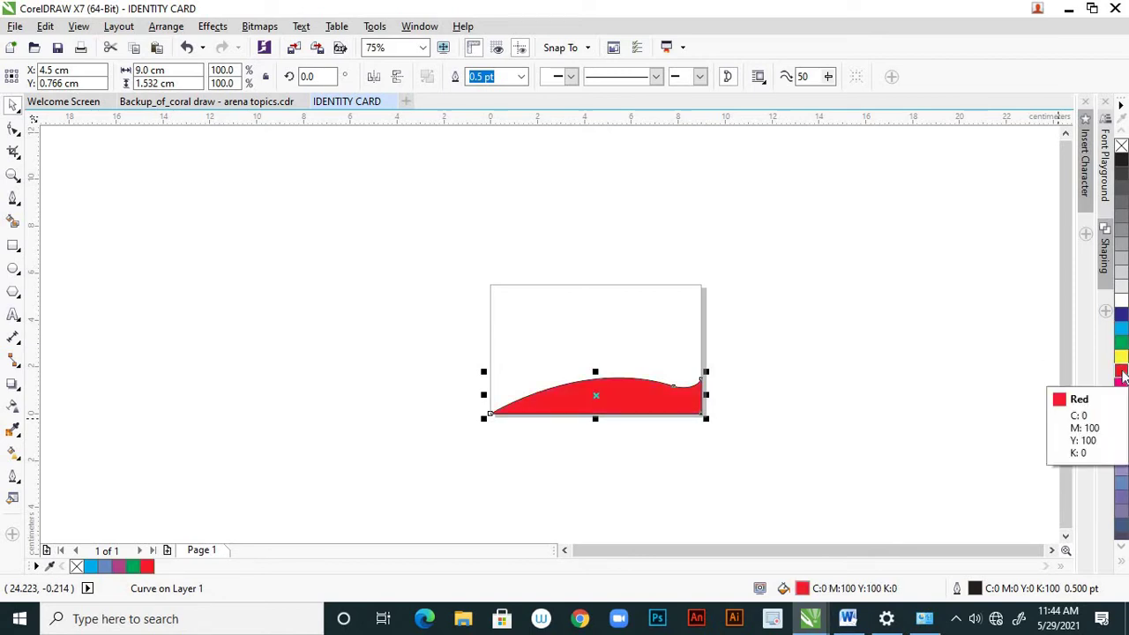
click(1122, 495)
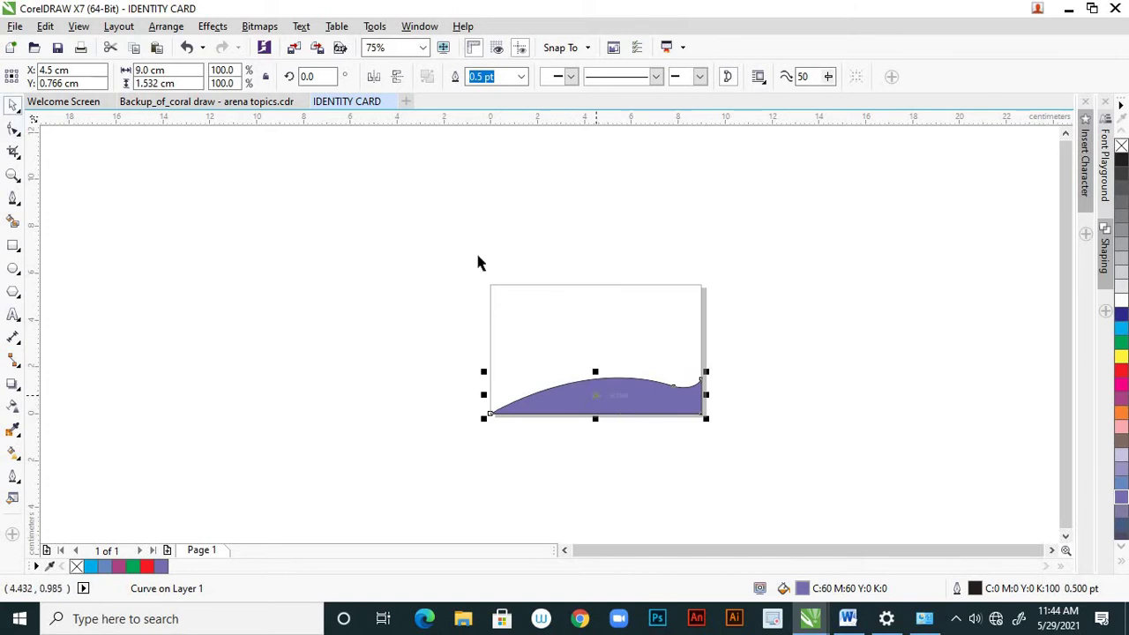
Remove the wave shape's outline by setting its outline width to None, and deselect the shape
click(521, 77)
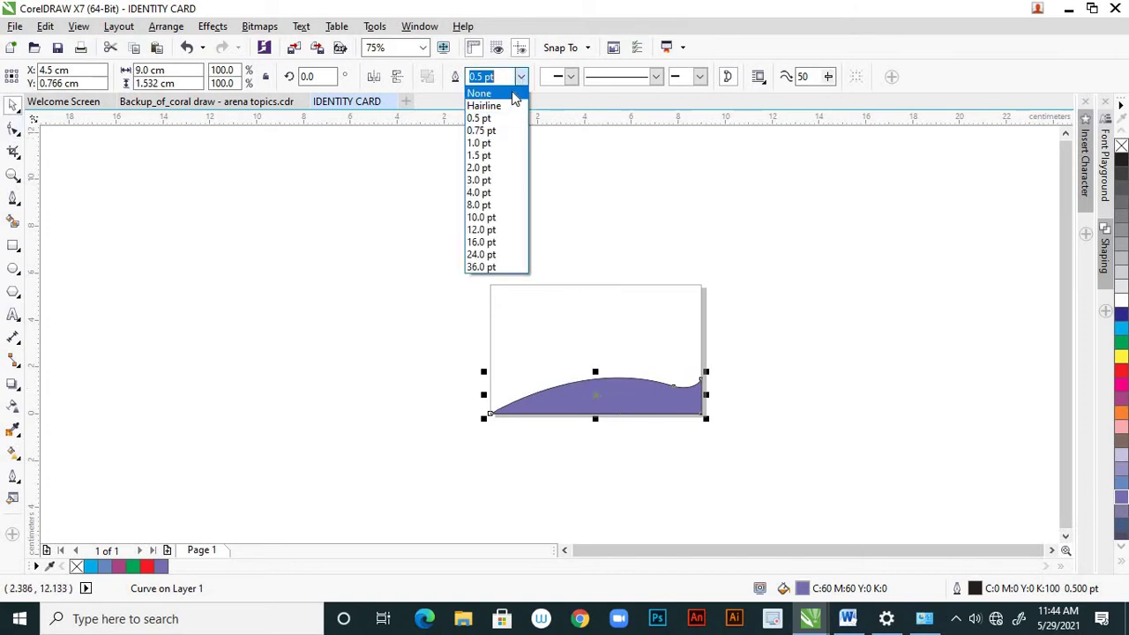
click(512, 94)
click(706, 365)
scroll(633, 421, up, 2)
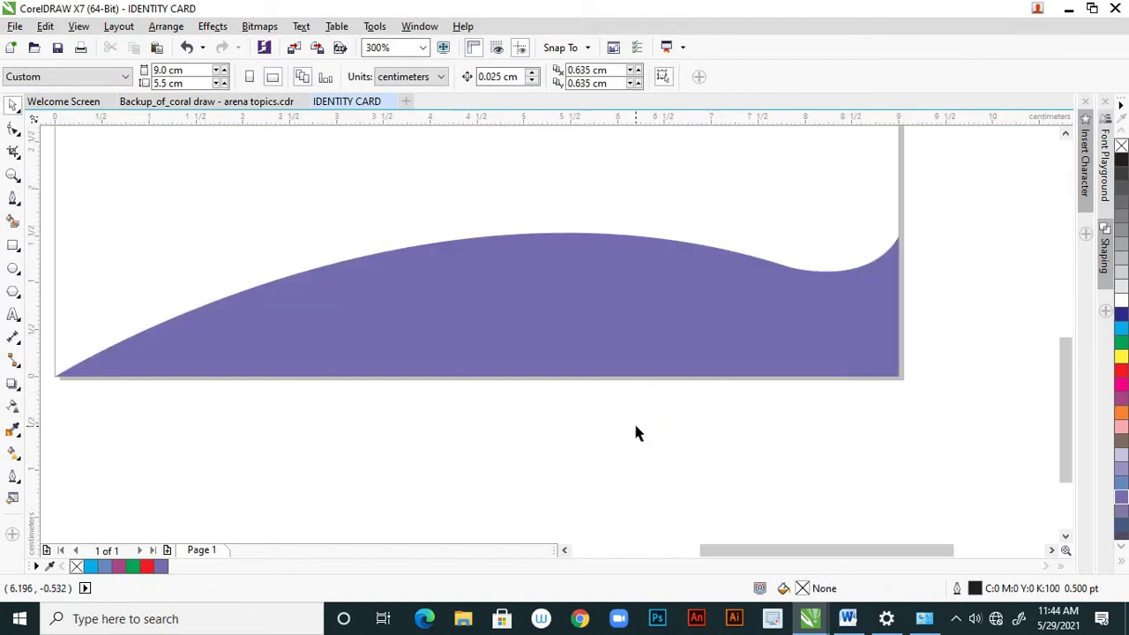
scroll(635, 432, down, 2)
scroll(659, 431, down, 1)
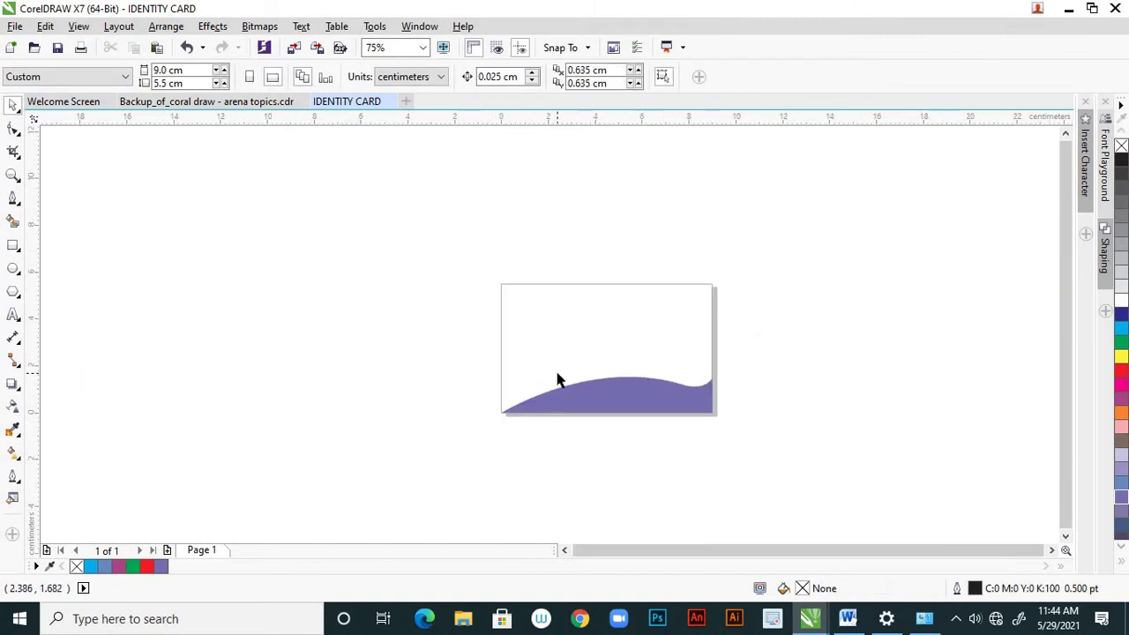
Add the artistic text "Name:" in the card's upper-left area
click(13, 317)
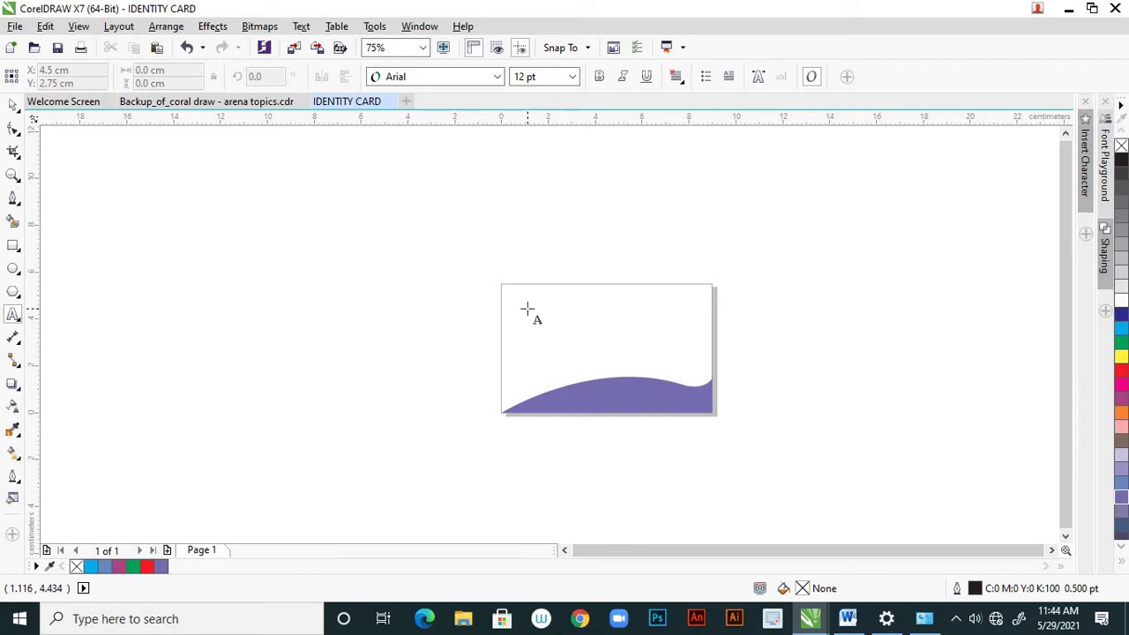
click(526, 309)
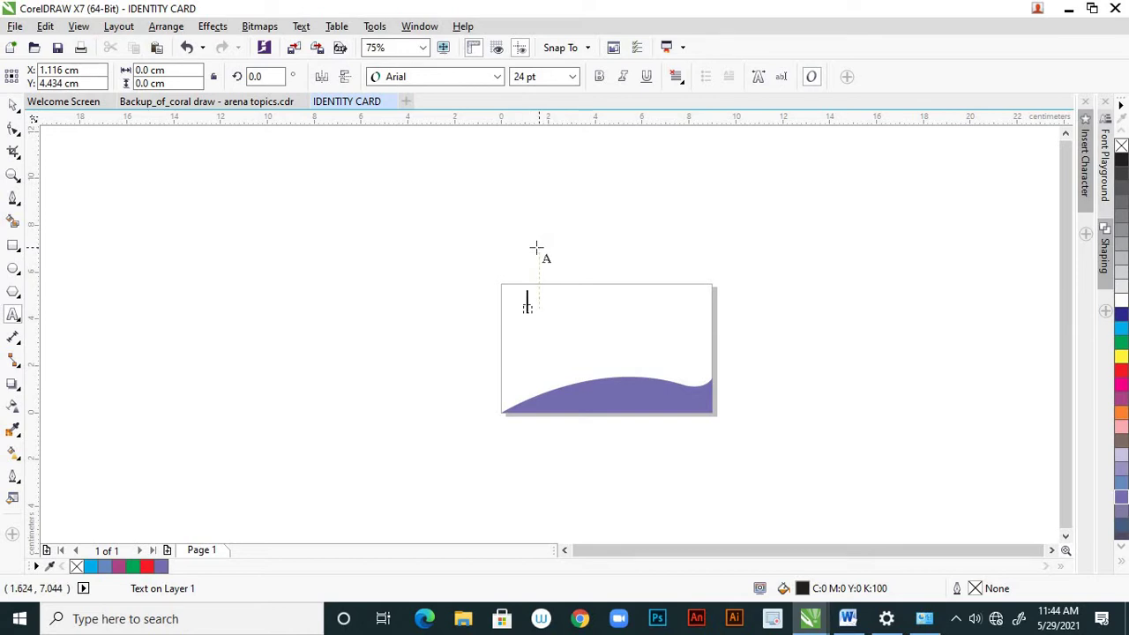
text(s)
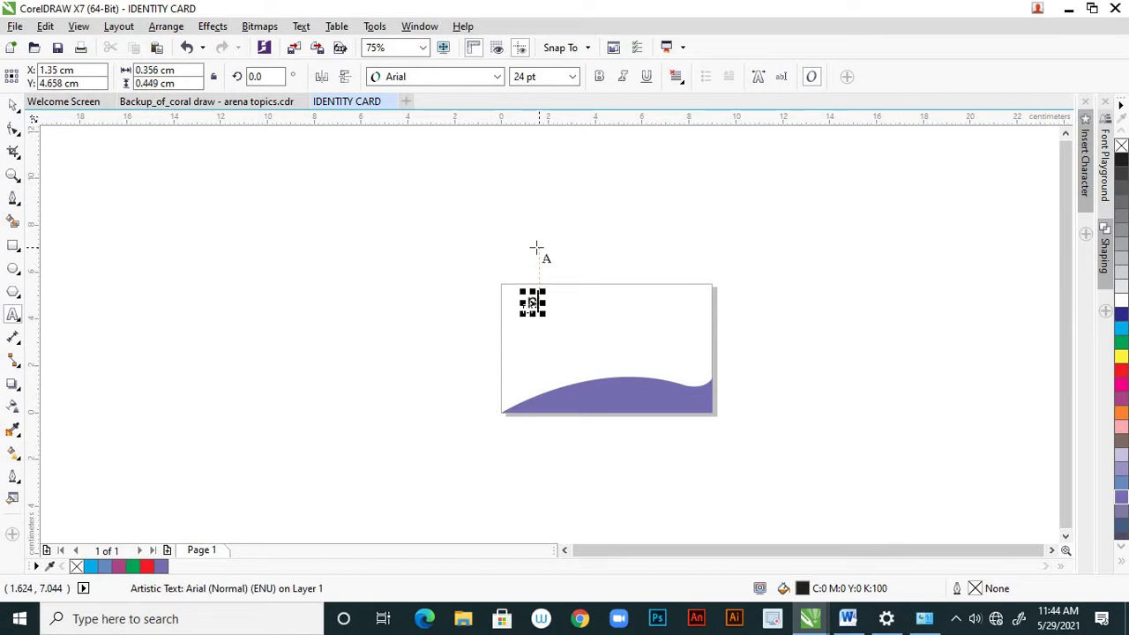
key(BackSpace)
text(Name)
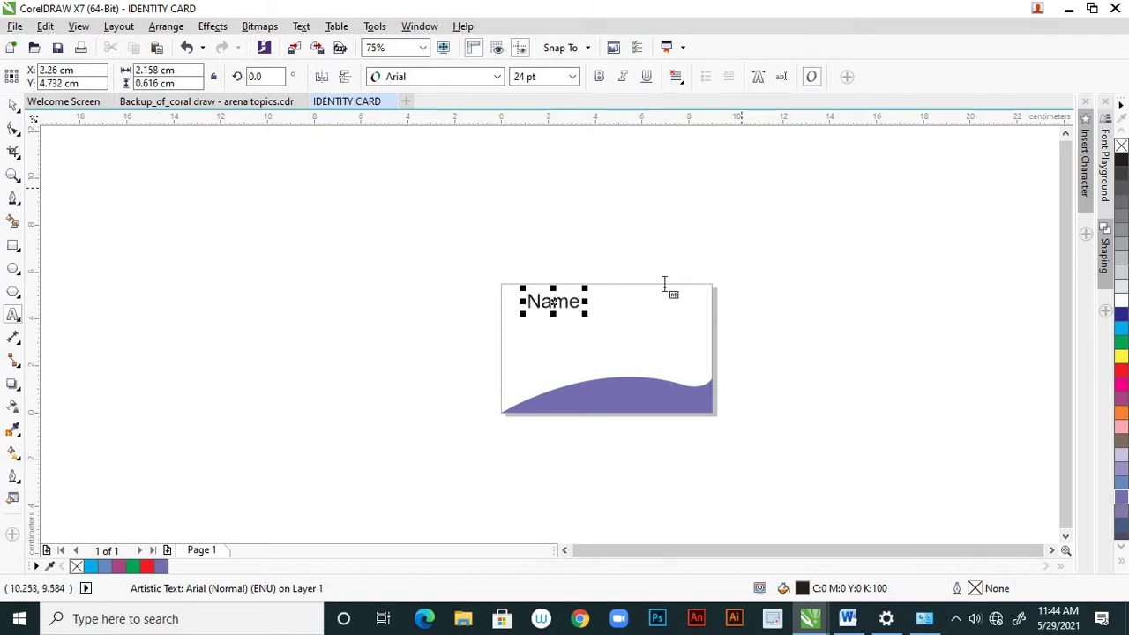
scroll(616, 313, up, 2)
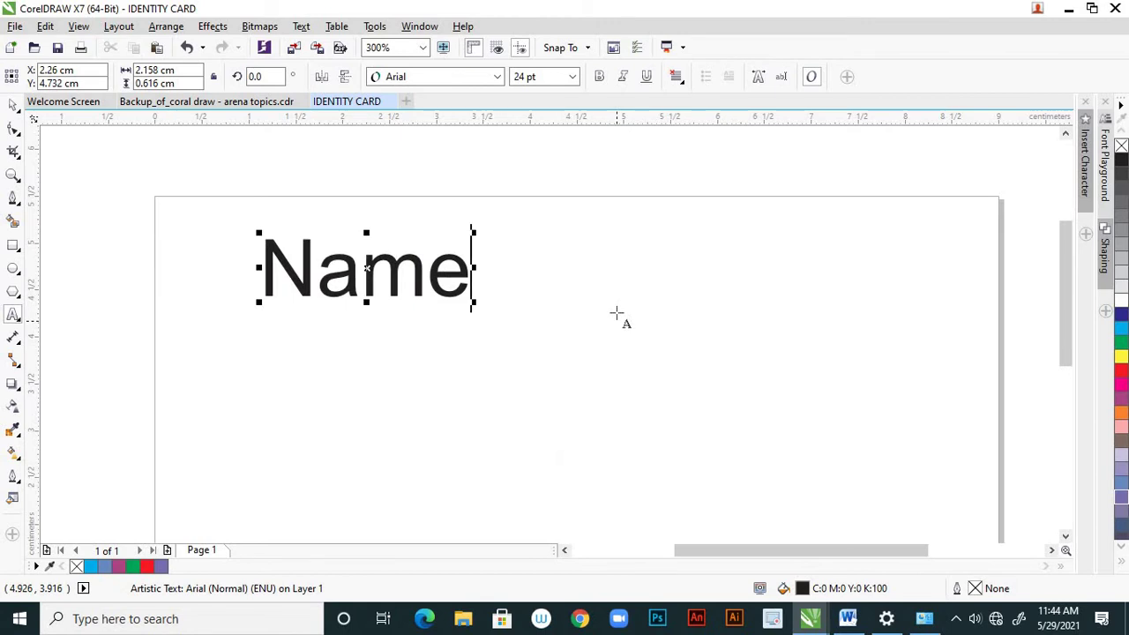
text(:)
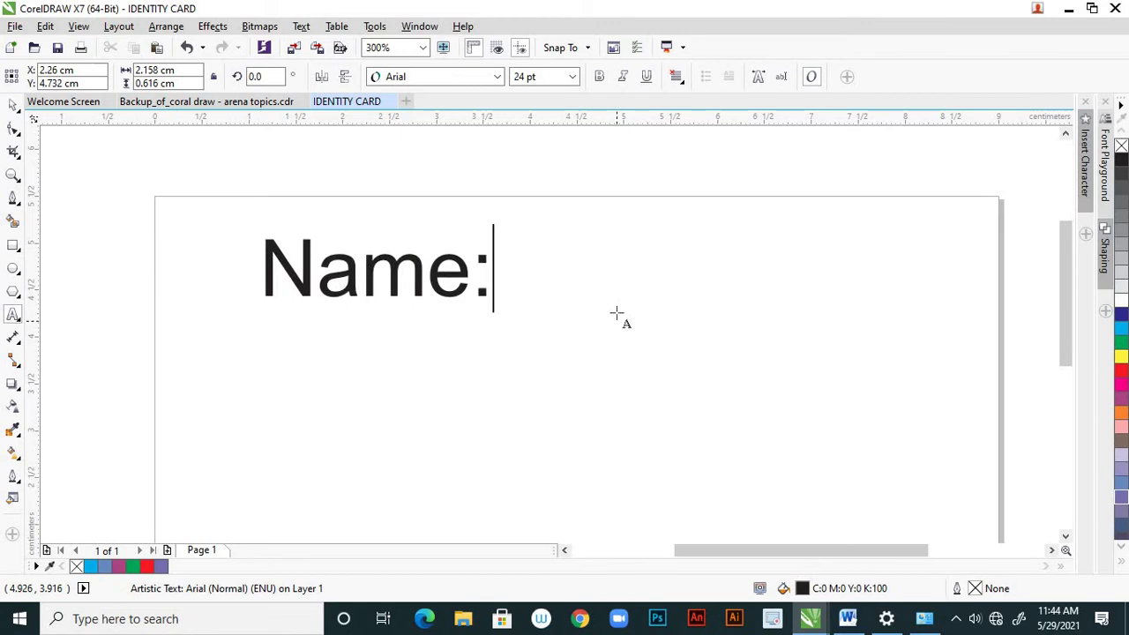
key(Return)
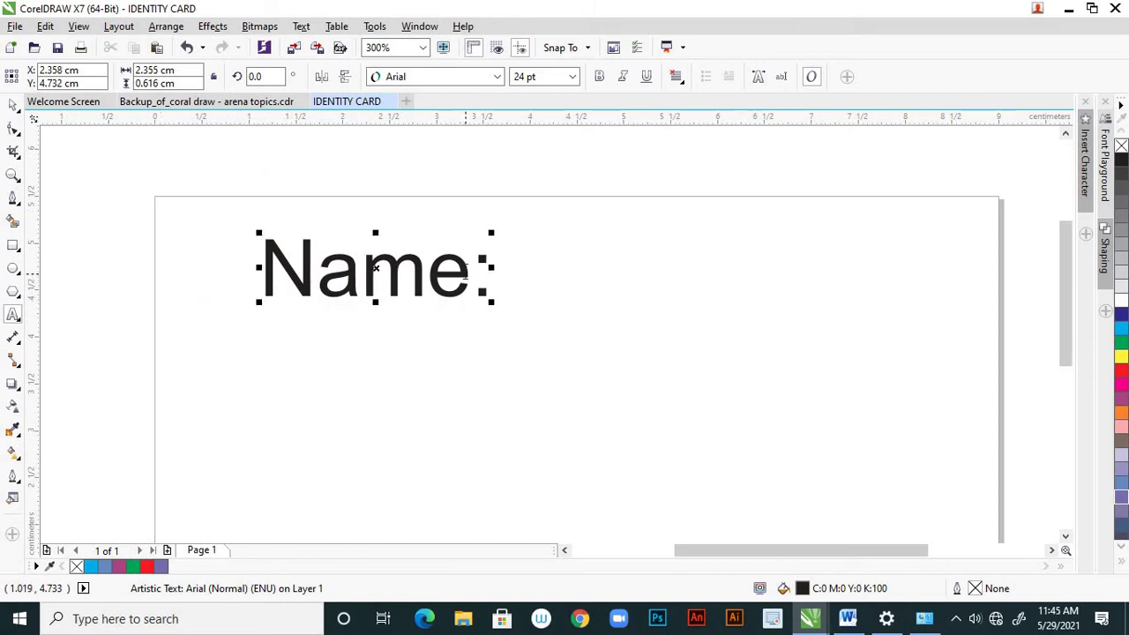
Replace the word before the colon in the card's text so that the label reads "ID No:"
key(Left)
key(Left)
key(shift+Left)
key(shift+Left)
key(shift+Left)
key(shift+Left)
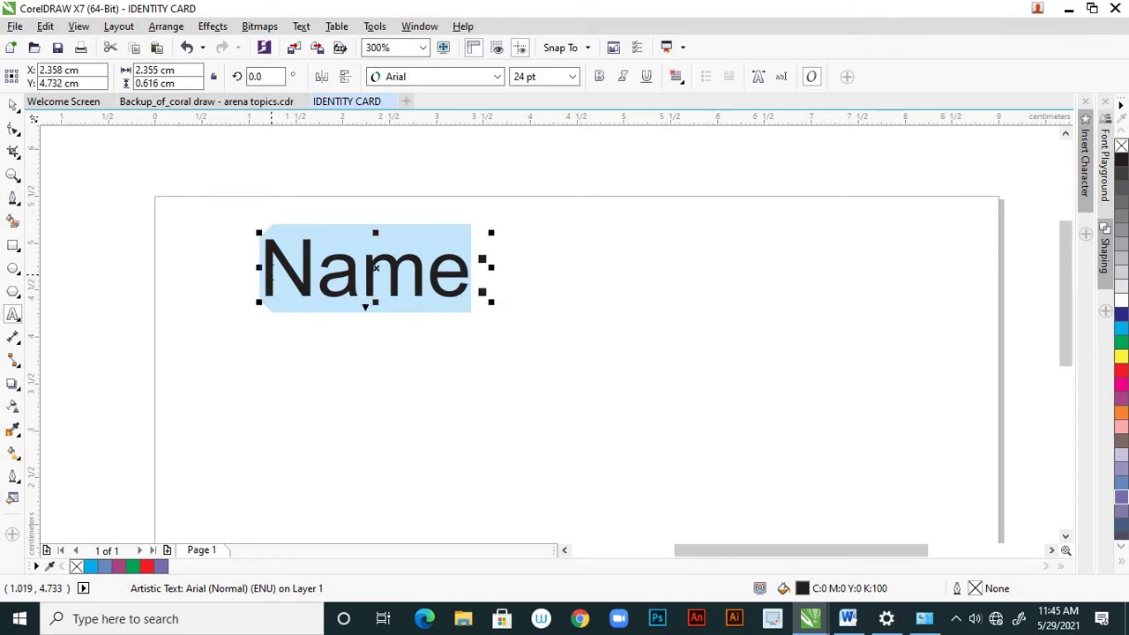
key(Delete)
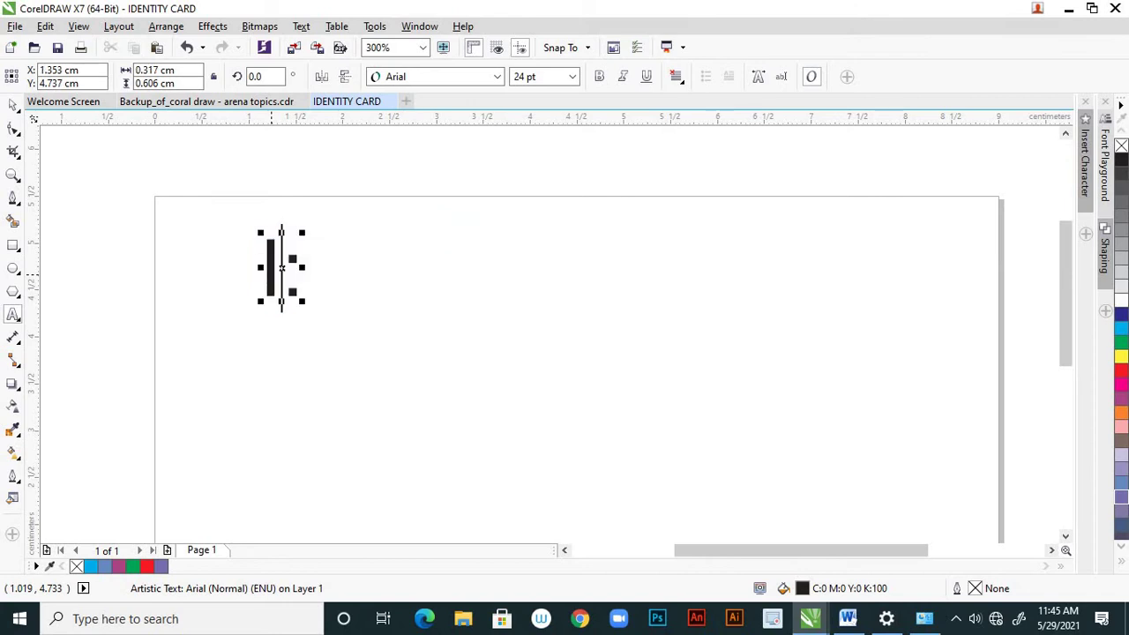
text(ID)
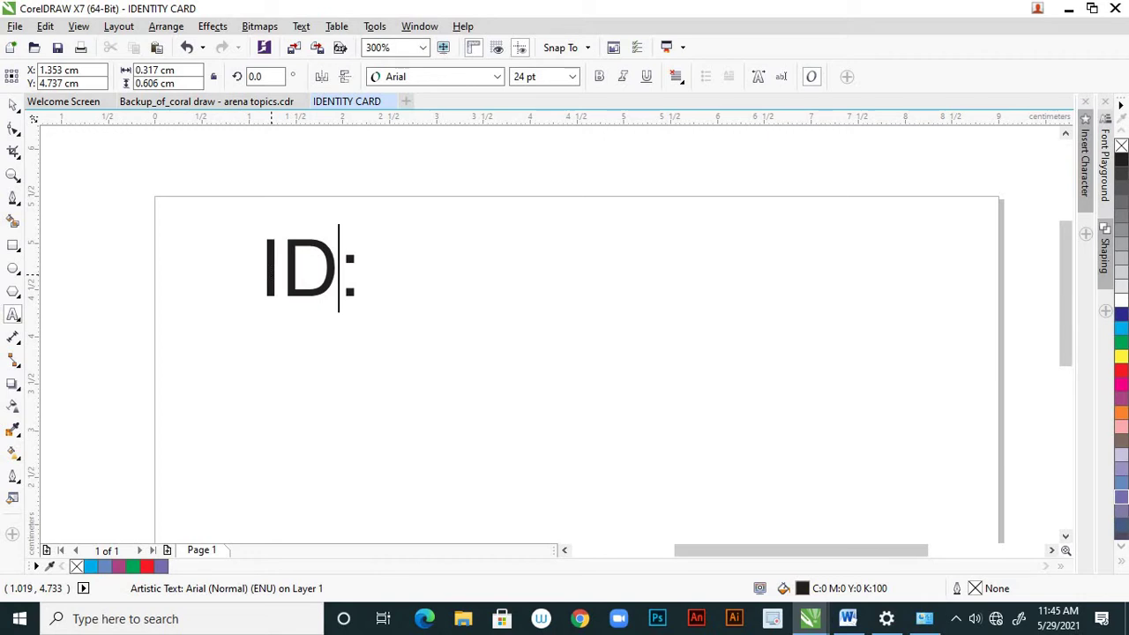
text(N)
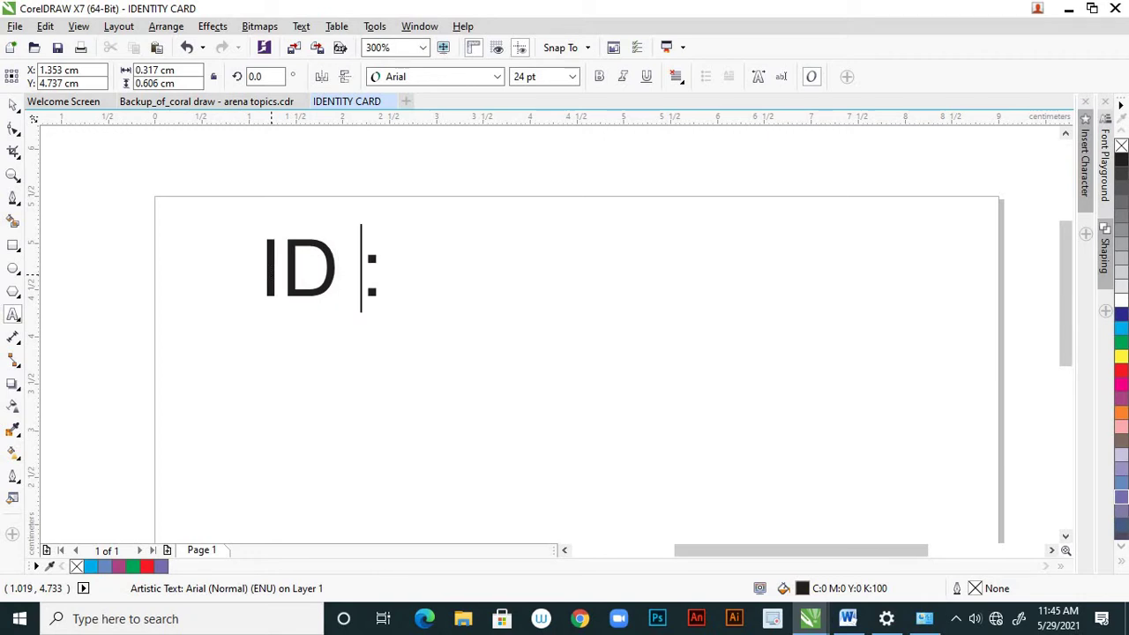
text(o)
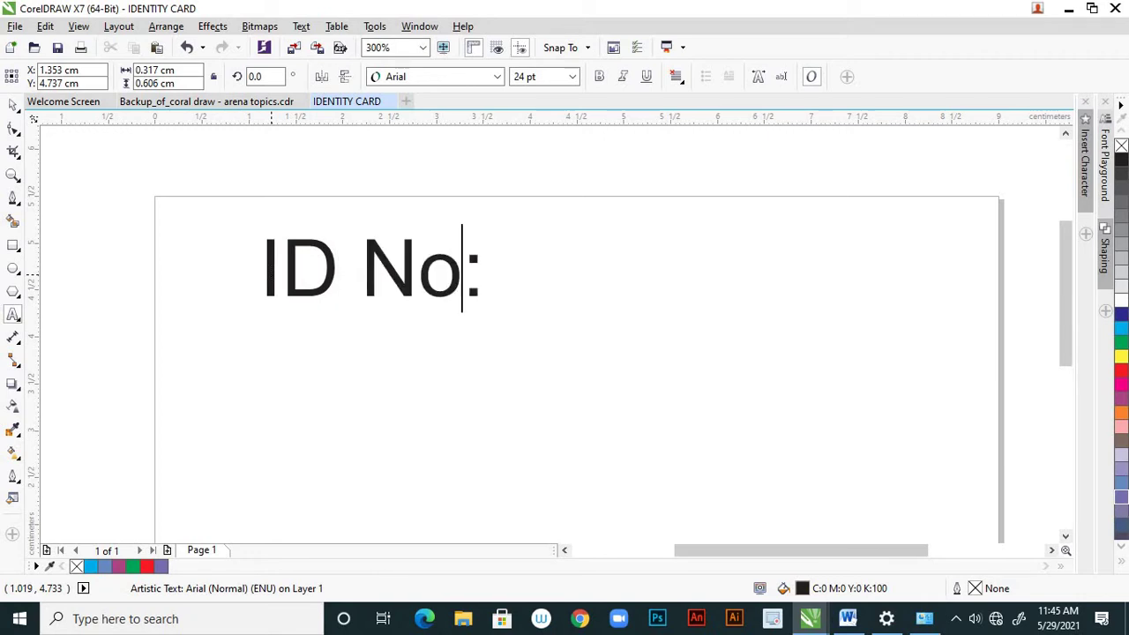
Add a second line reading "Nane" below "ID No:" in the same text object
click(474, 294)
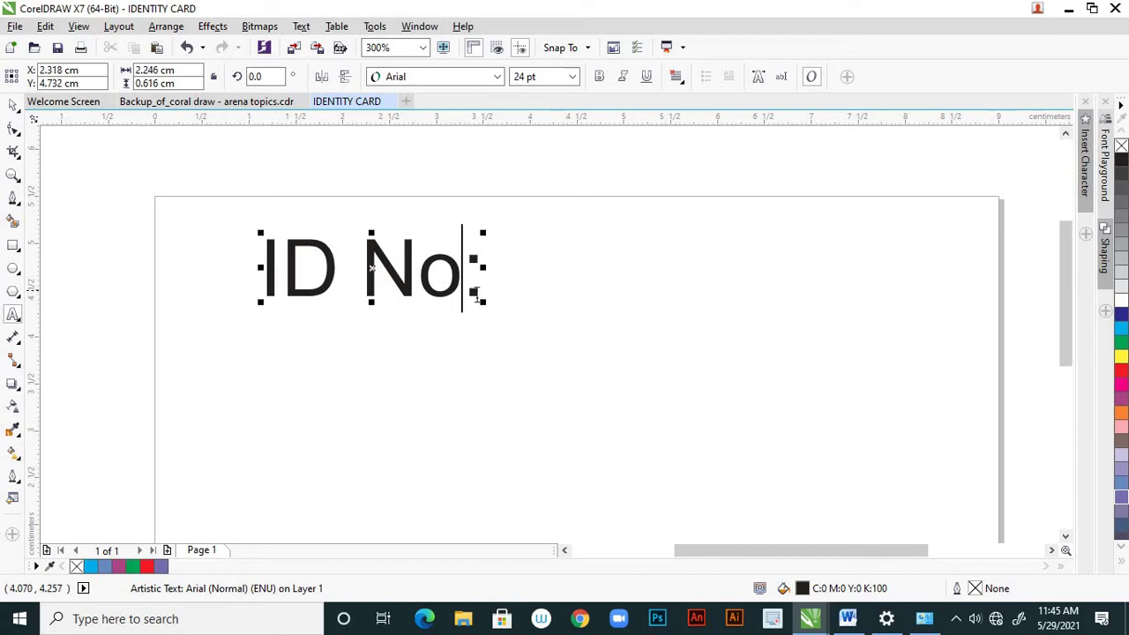
key(Return)
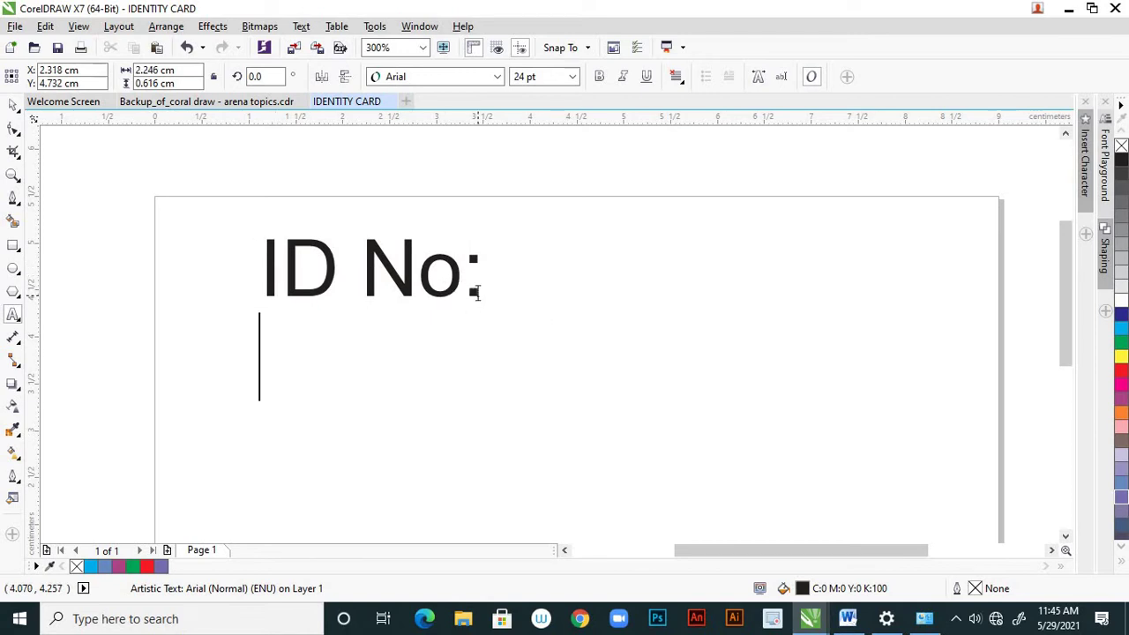
text(Nane)
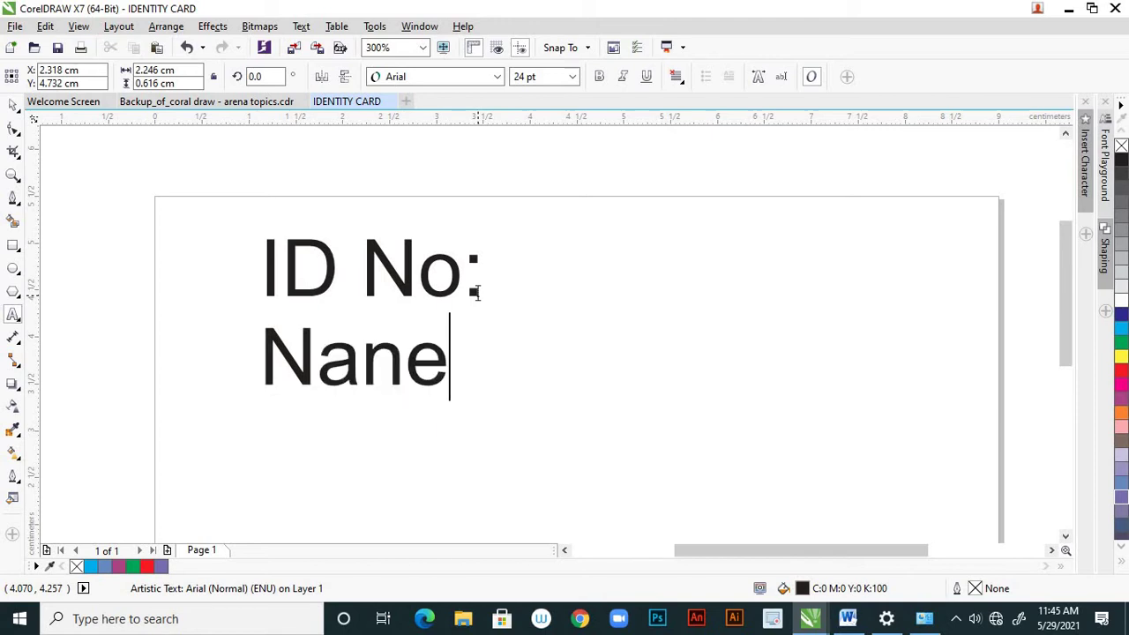
scroll(484, 300, down, 2)
scroll(484, 302, down, 2)
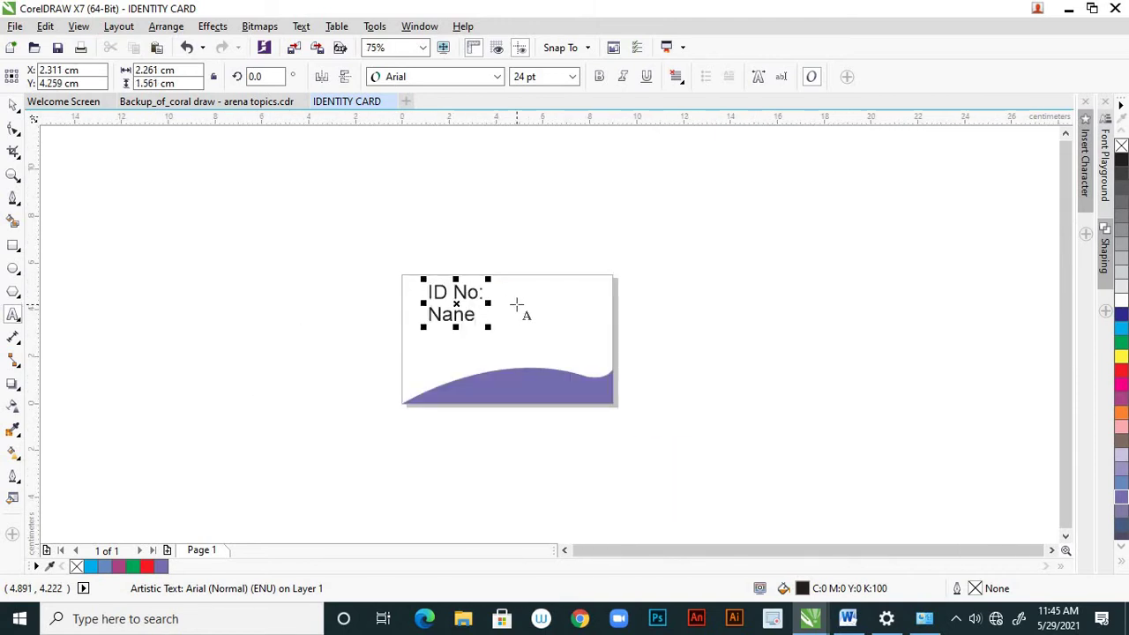
Scale the two-line label text down to about 1.53 × 1.03 cm and position it near the card's upper-left corner
click(13, 106)
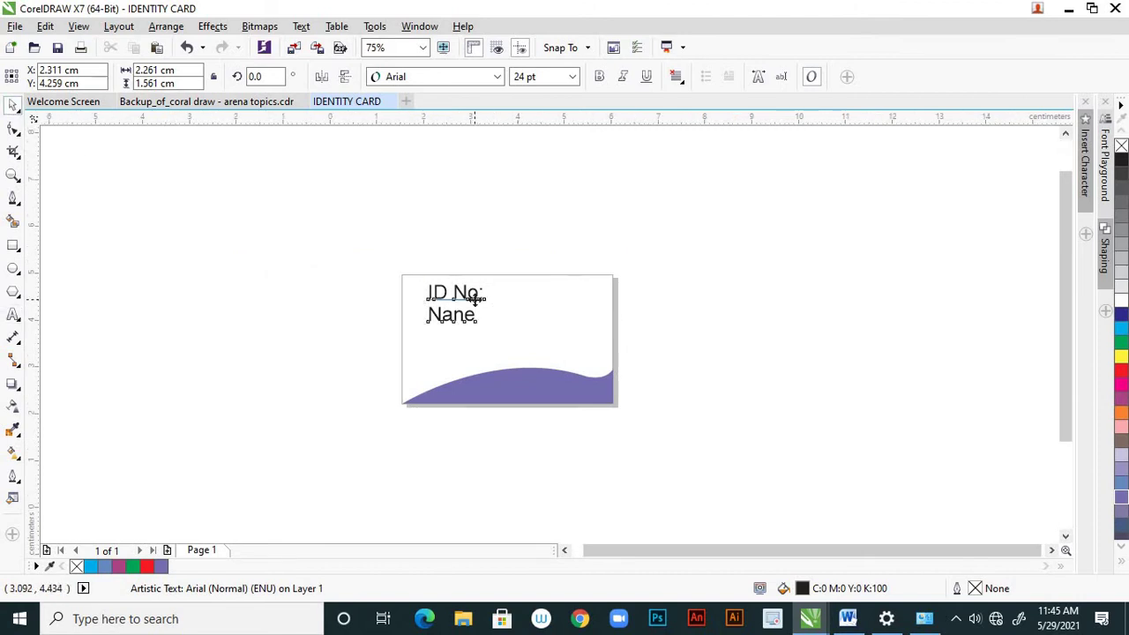
scroll(477, 296, up, 2)
drag(452, 285, 432, 317)
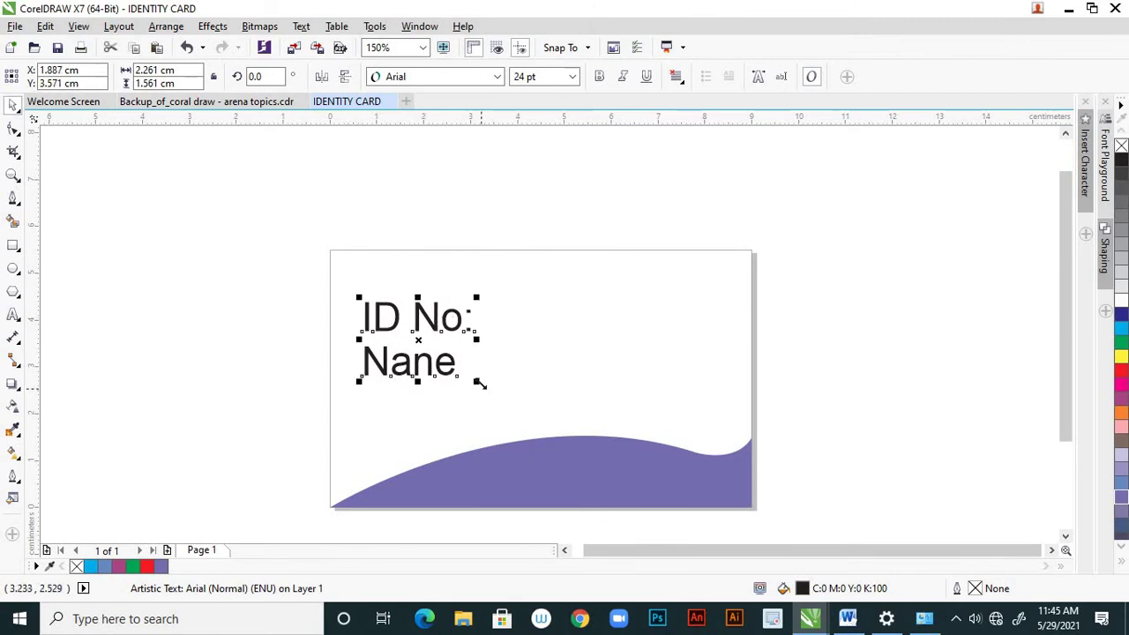
drag(478, 383, 459, 370)
drag(415, 310, 411, 300)
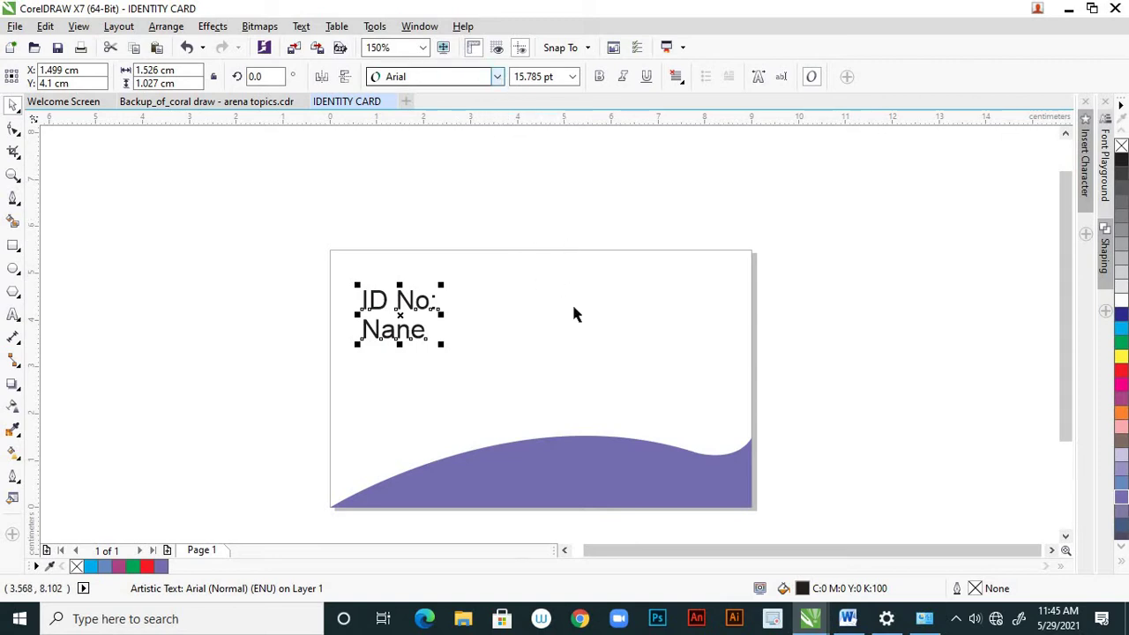
Set the label text's font to Arial Rounded MT Bold and its size to 16 pt, and deselect it
scroll(587, 305, up, 2)
click(441, 77)
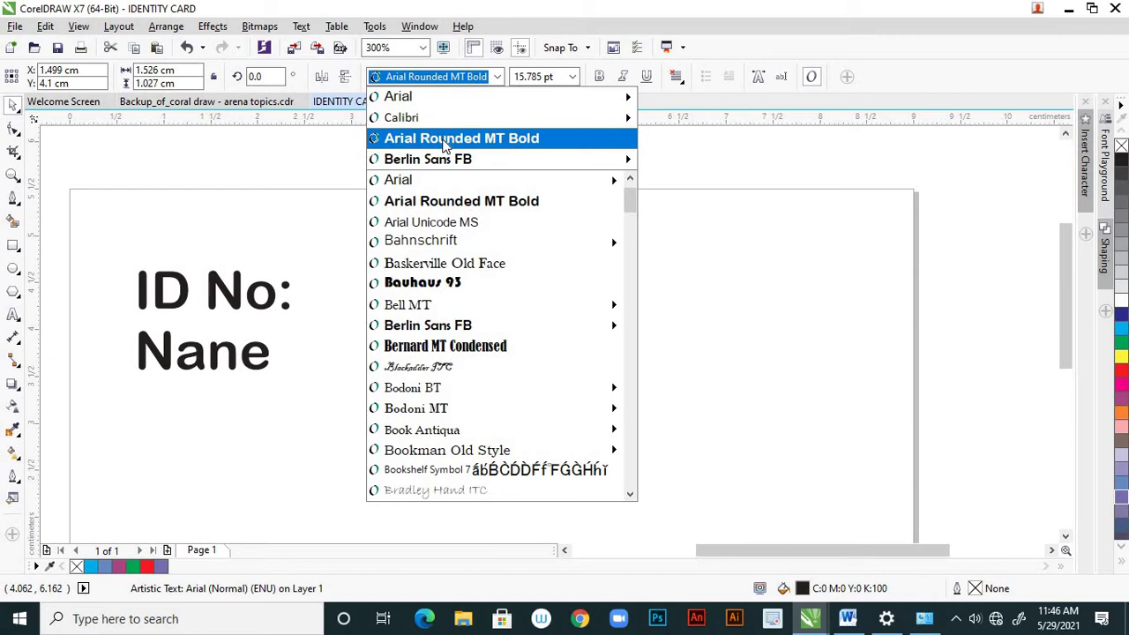
click(446, 144)
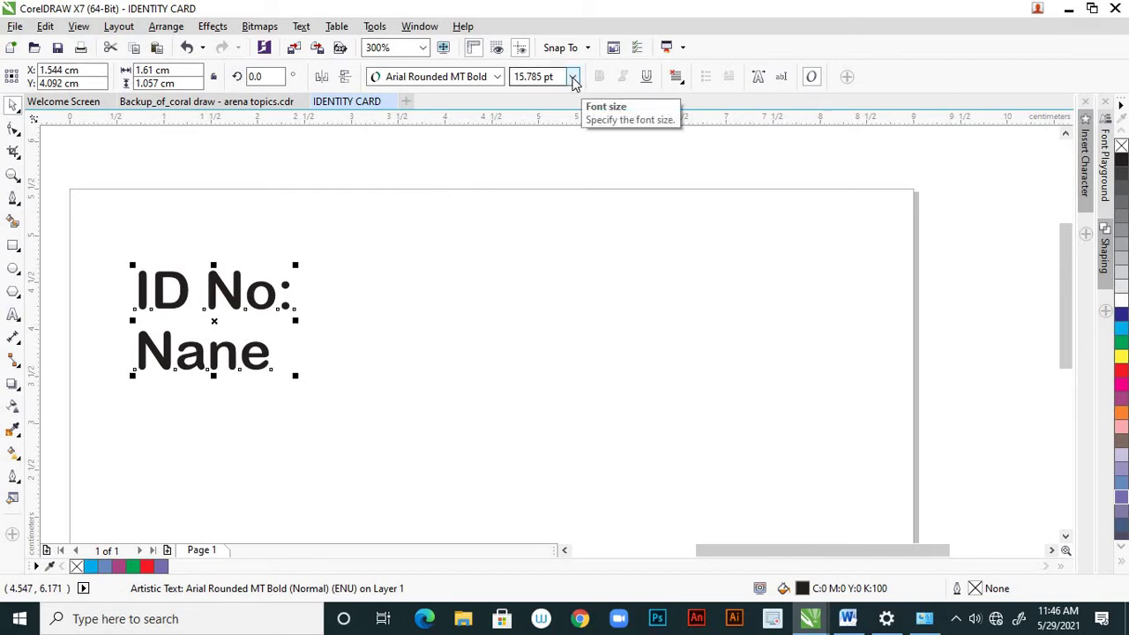
click(573, 78)
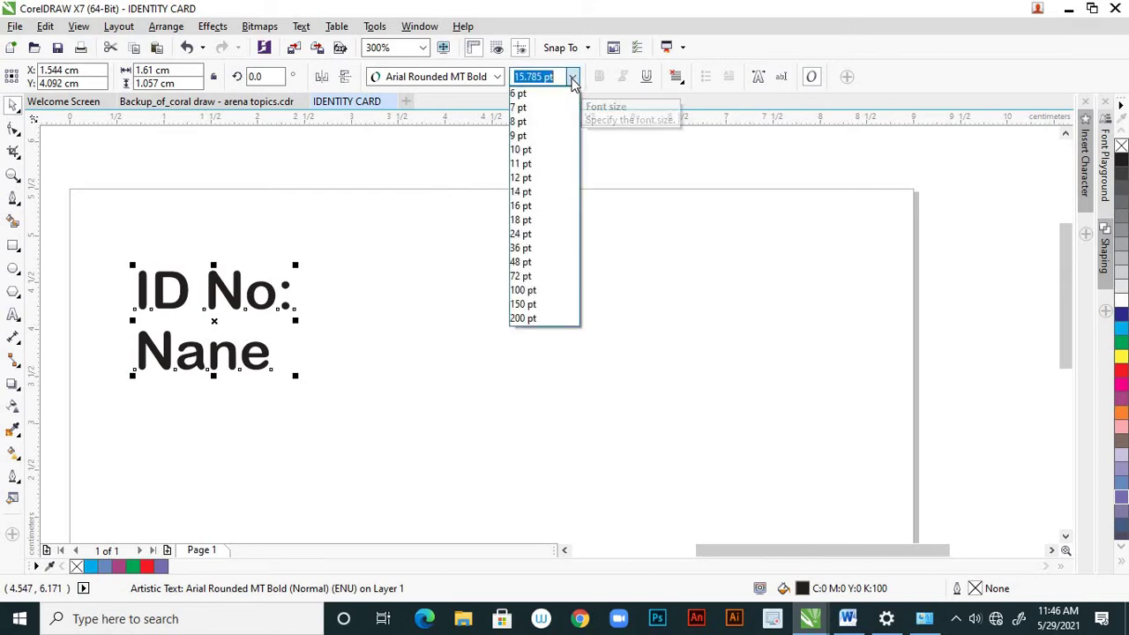
click(532, 208)
scroll(664, 215, down, 2)
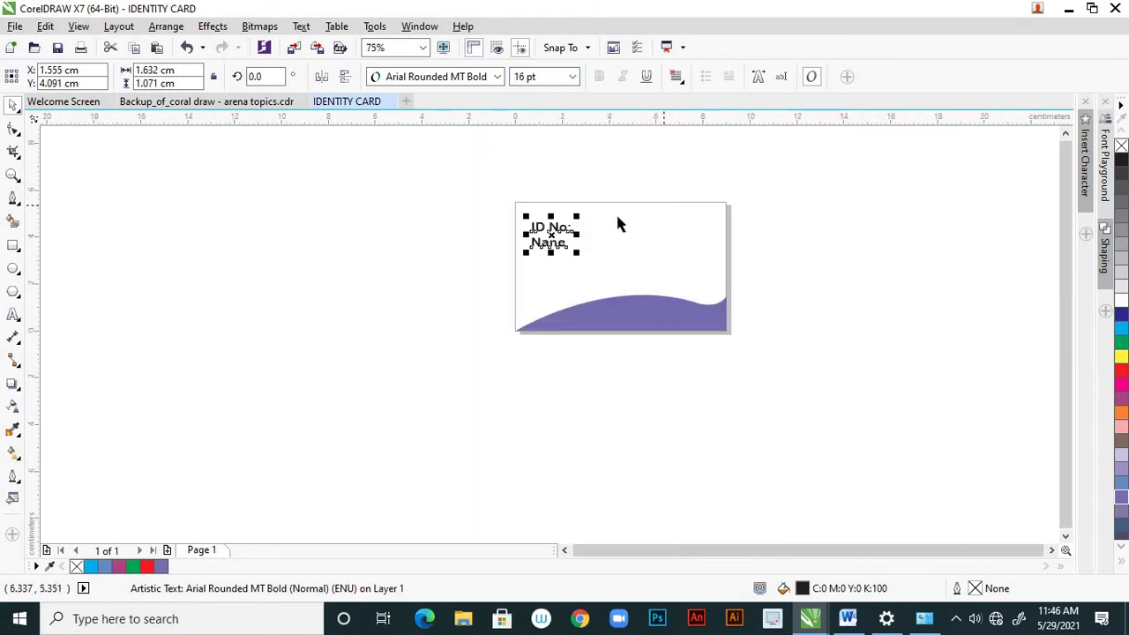
scroll(609, 221, up, 1)
click(588, 258)
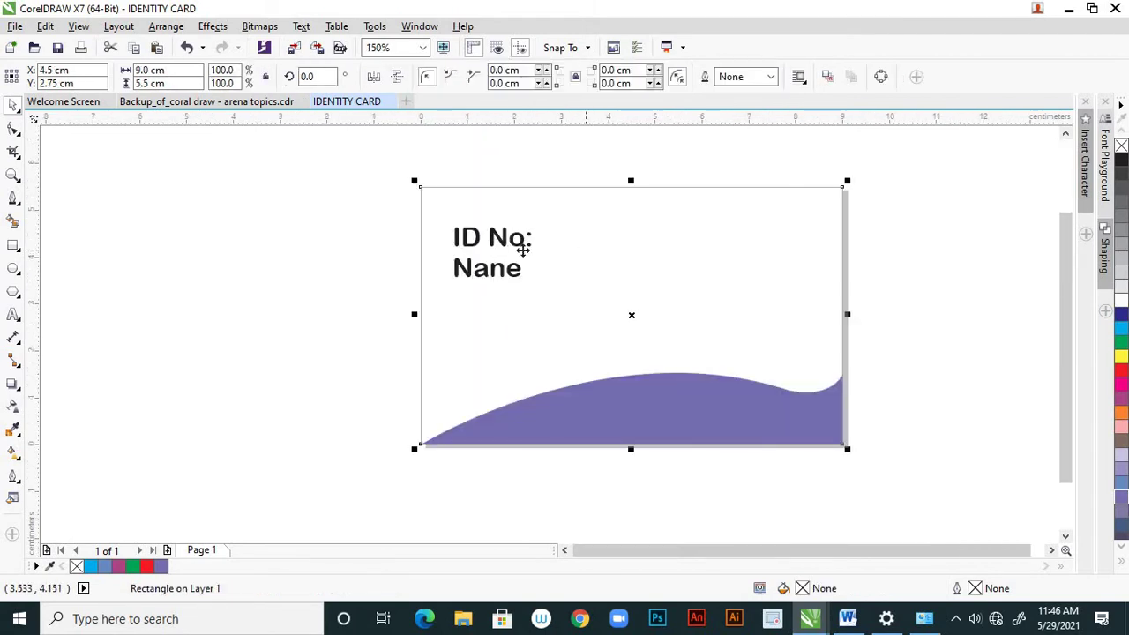
click(363, 240)
Add a colon at the end of the label text's second line so it reads "Nane:"
scroll(517, 253, up, 1)
scroll(517, 251, down, 1)
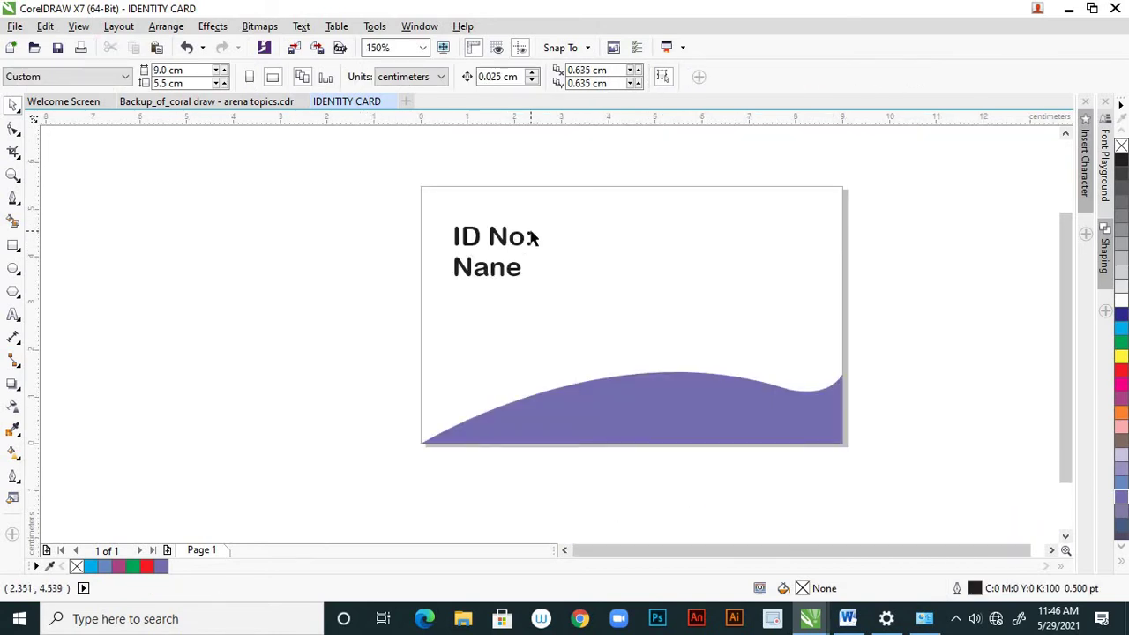
scroll(533, 237, up, 1)
click(514, 303)
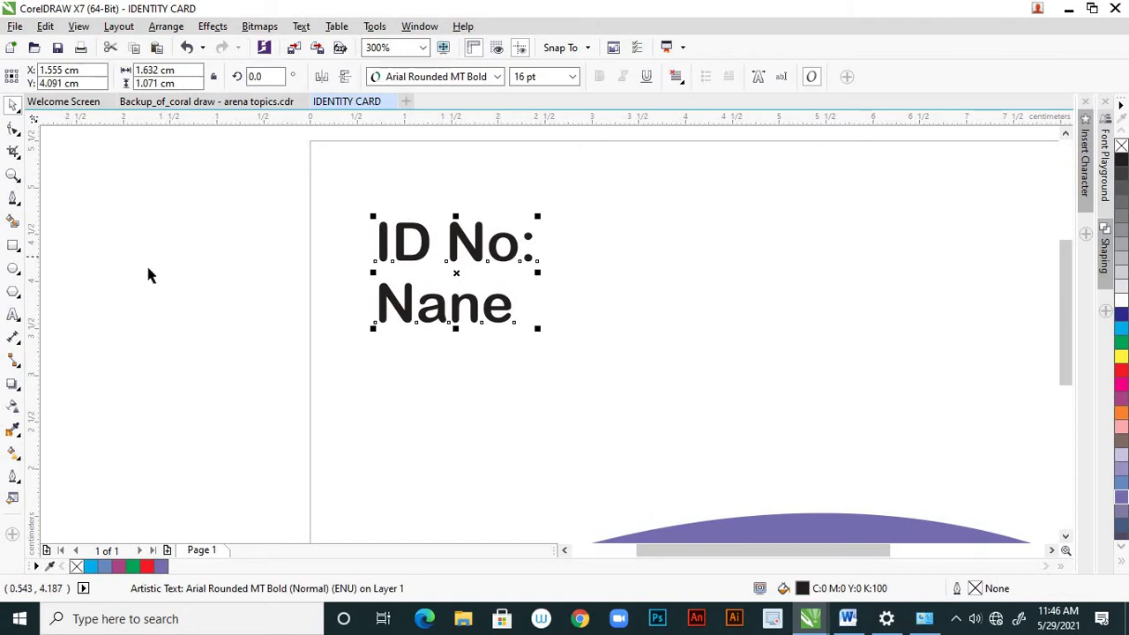
click(13, 315)
click(514, 305)
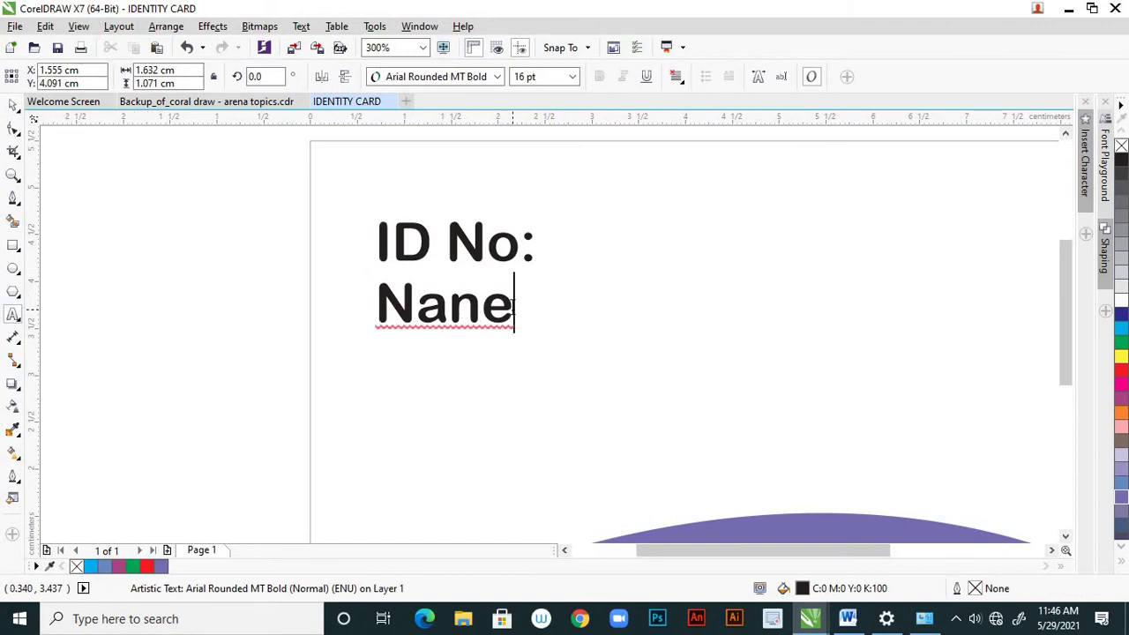
text(:)
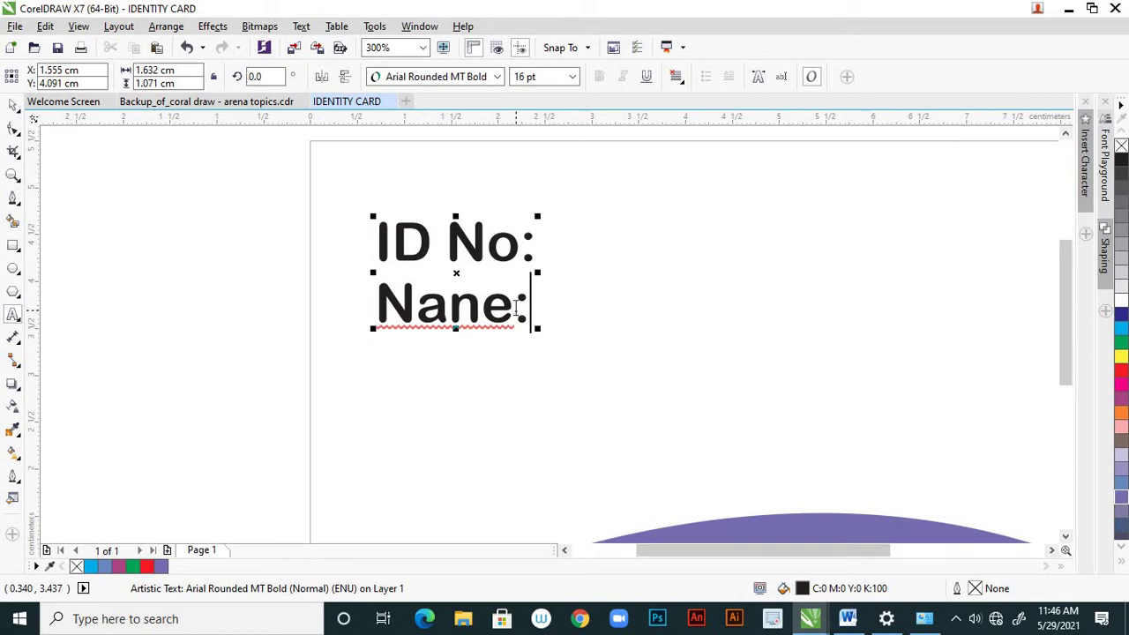
Insert spaces before the colons on both lines of the label text
click(514, 305)
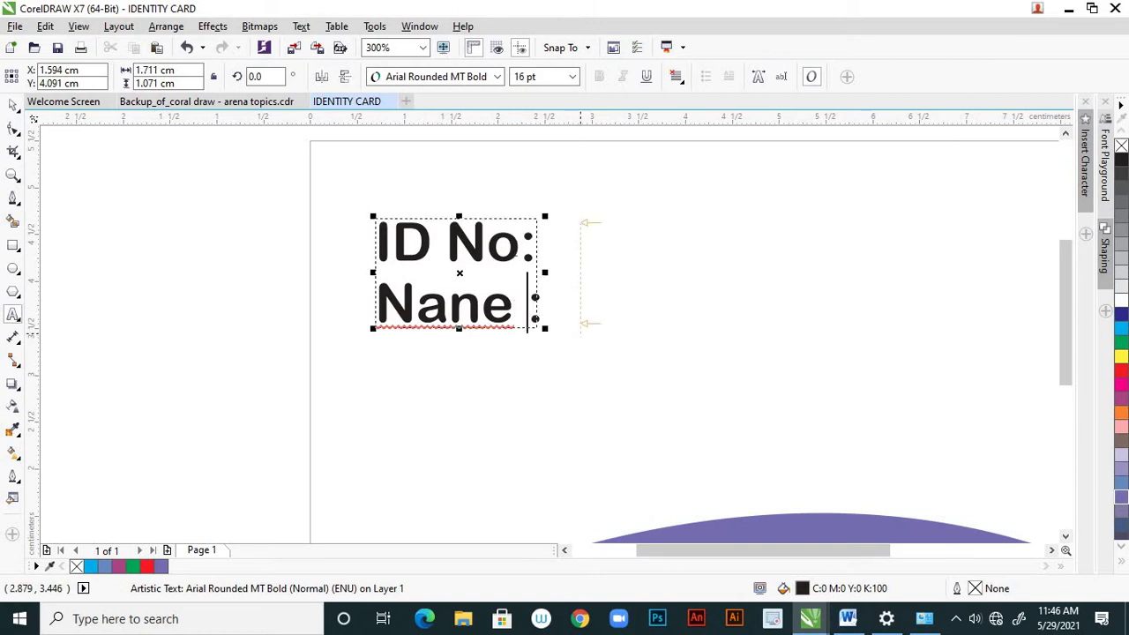
click(520, 245)
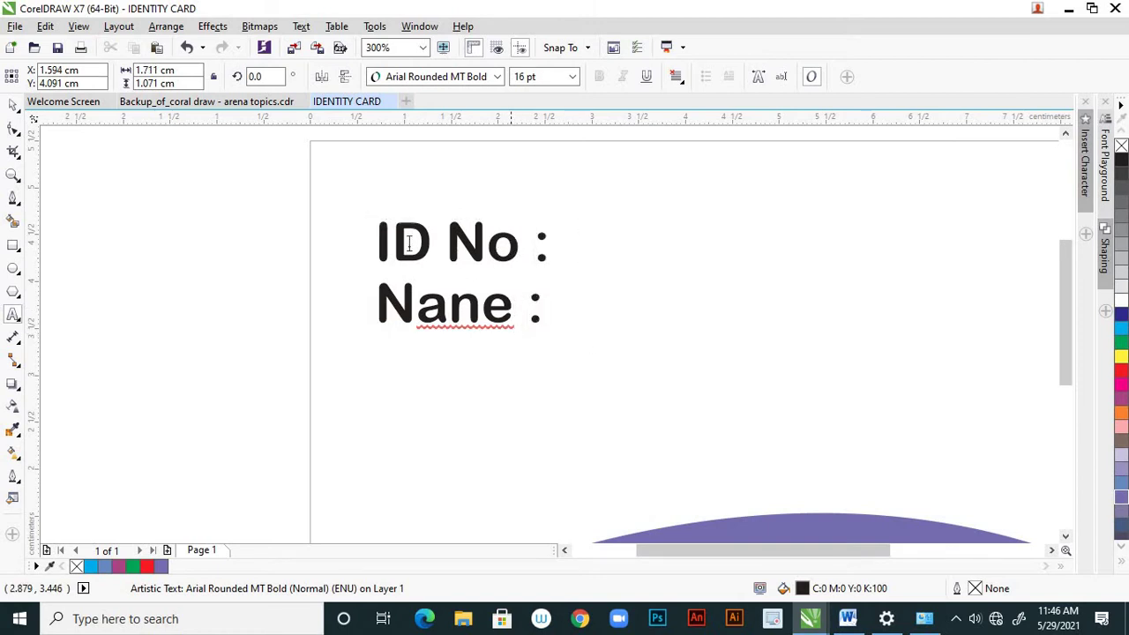
click(534, 308)
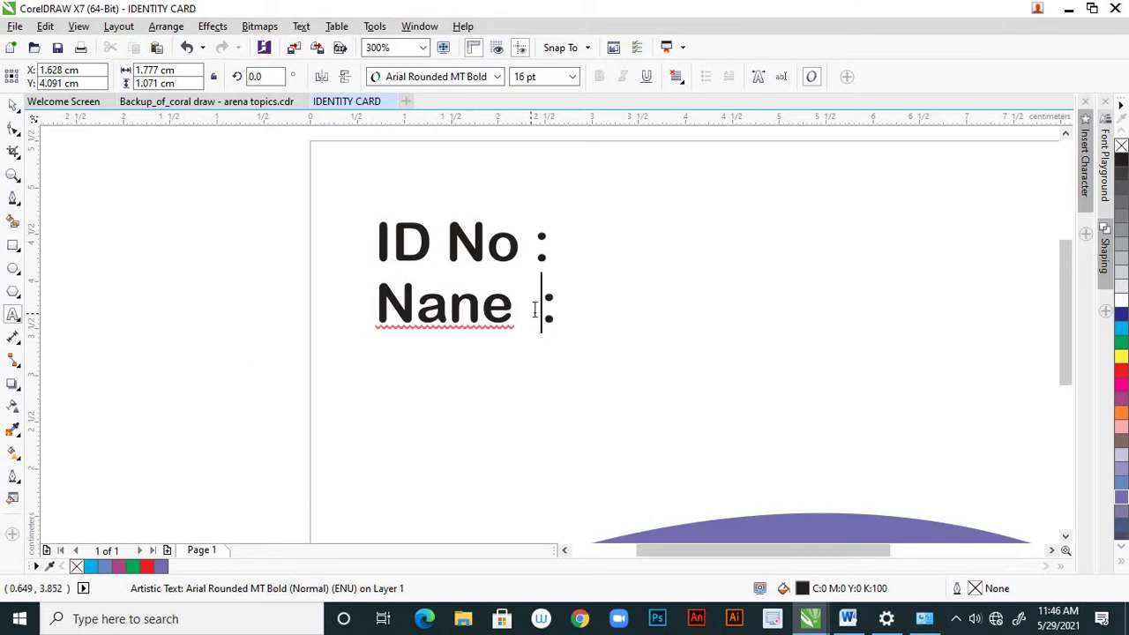
Remove the spaces before the colons so the label lines read "ID No:" and "Nane:"
key(BackSpace)
key(Escape)
click(536, 250)
key(BackSpace)
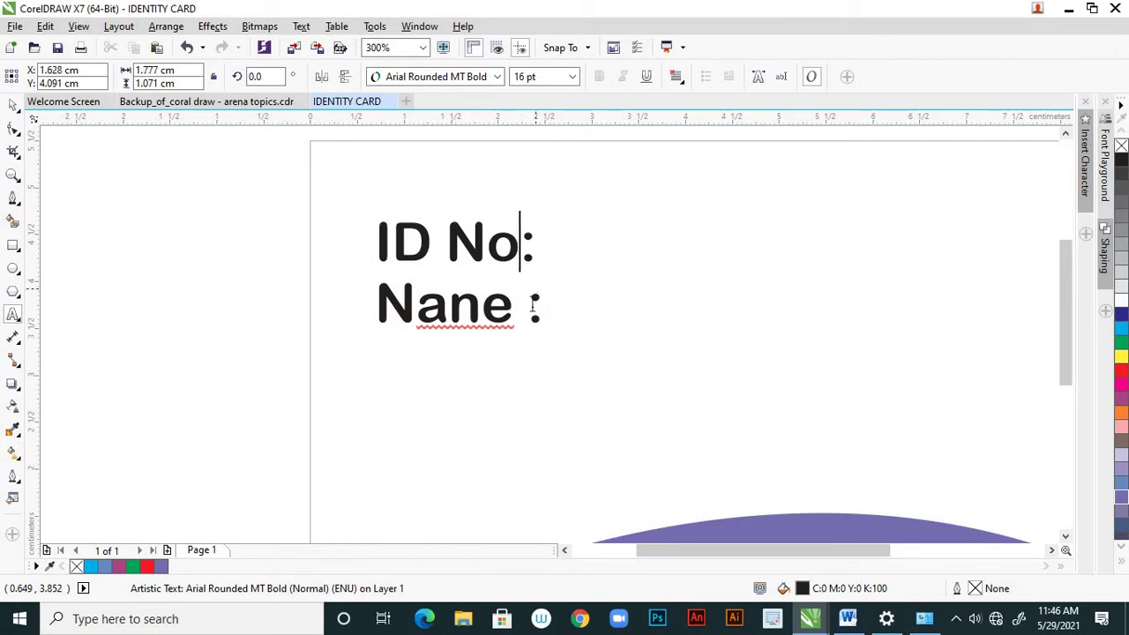
click(529, 319)
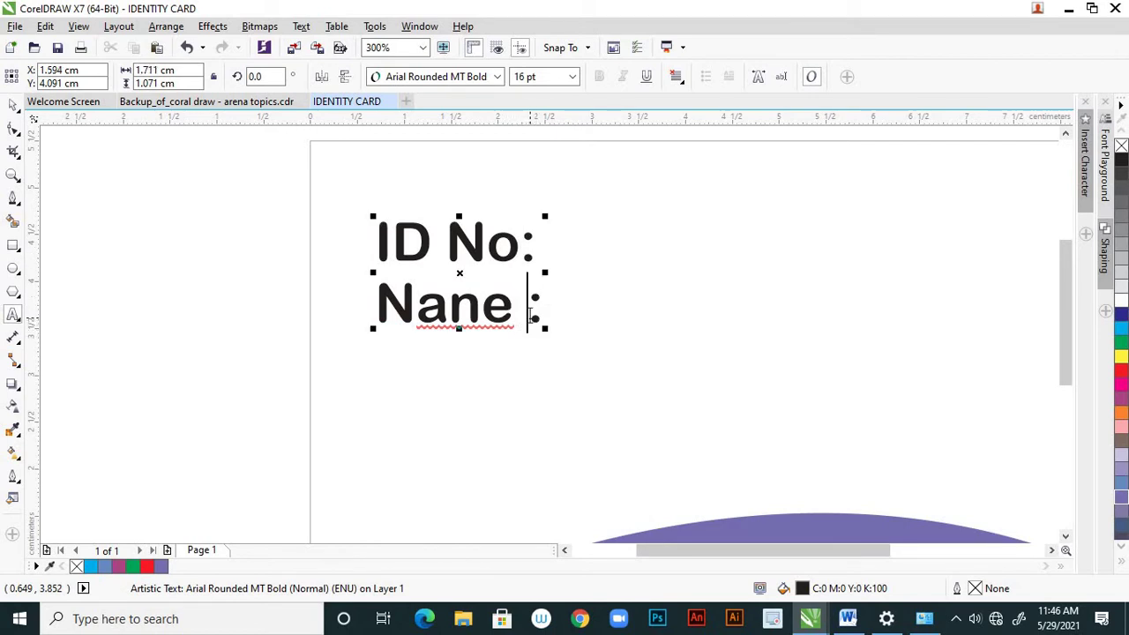
key(BackSpace)
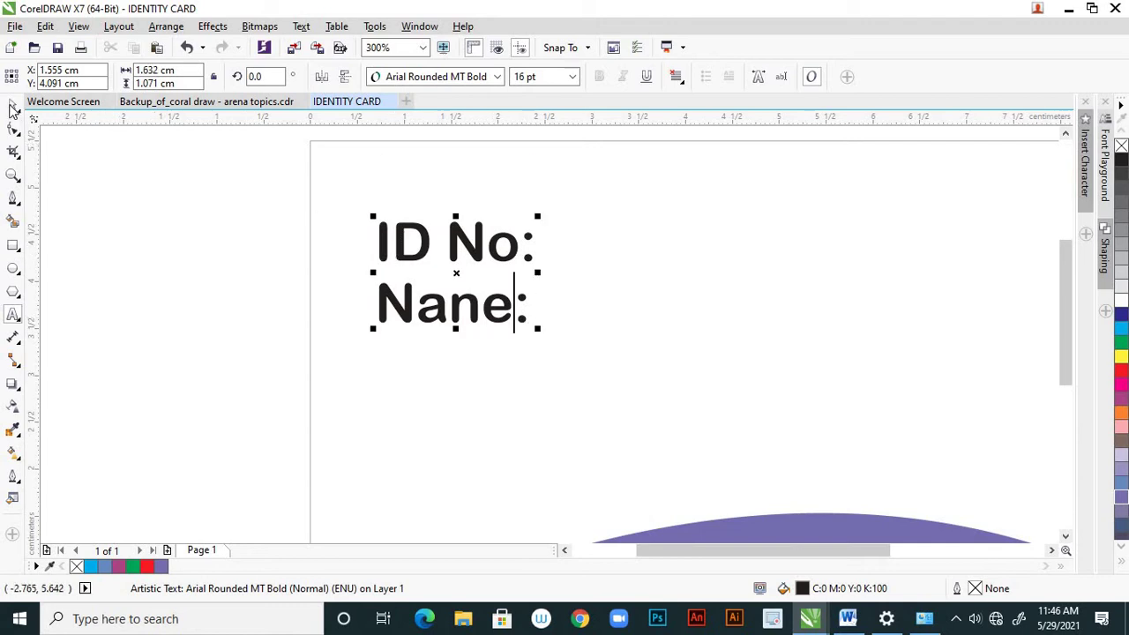
Shift the two-line label text slightly so its center sits at about X 1.55 cm, Y 4.07 cm
click(14, 104)
key(Tab)
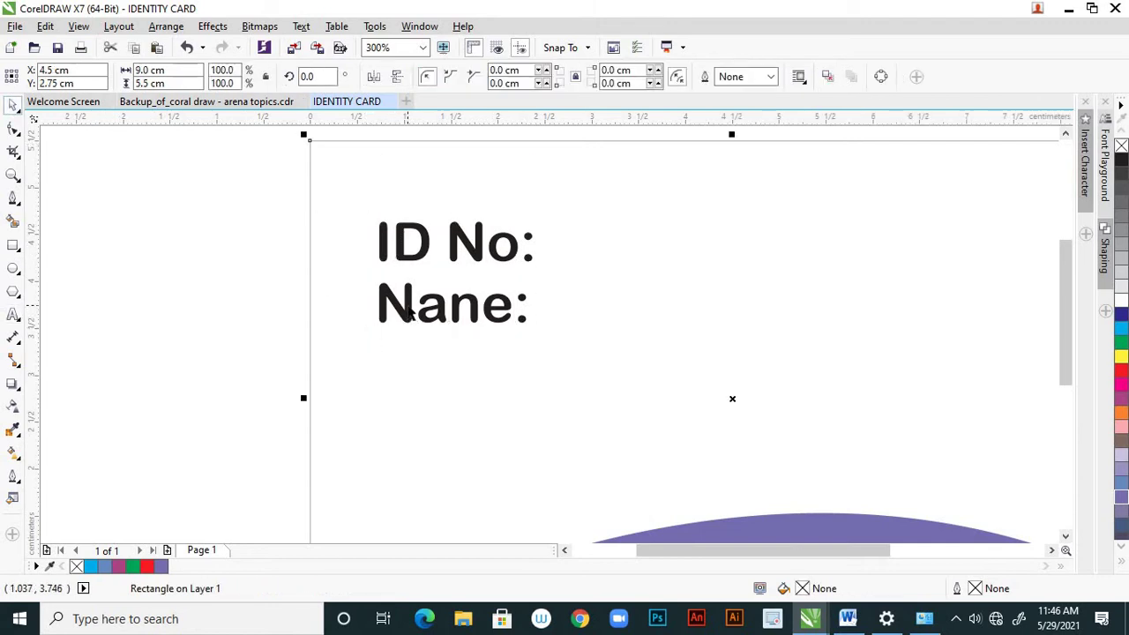
click(407, 313)
click(407, 321)
click(408, 320)
drag(407, 319, 418, 314)
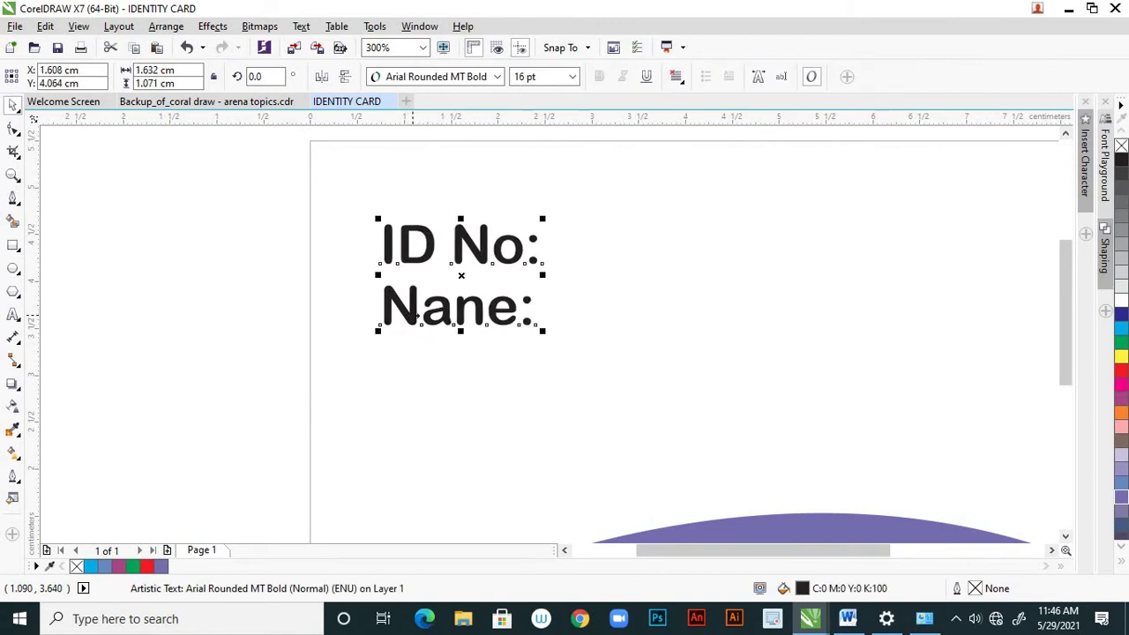
right_click(416, 323)
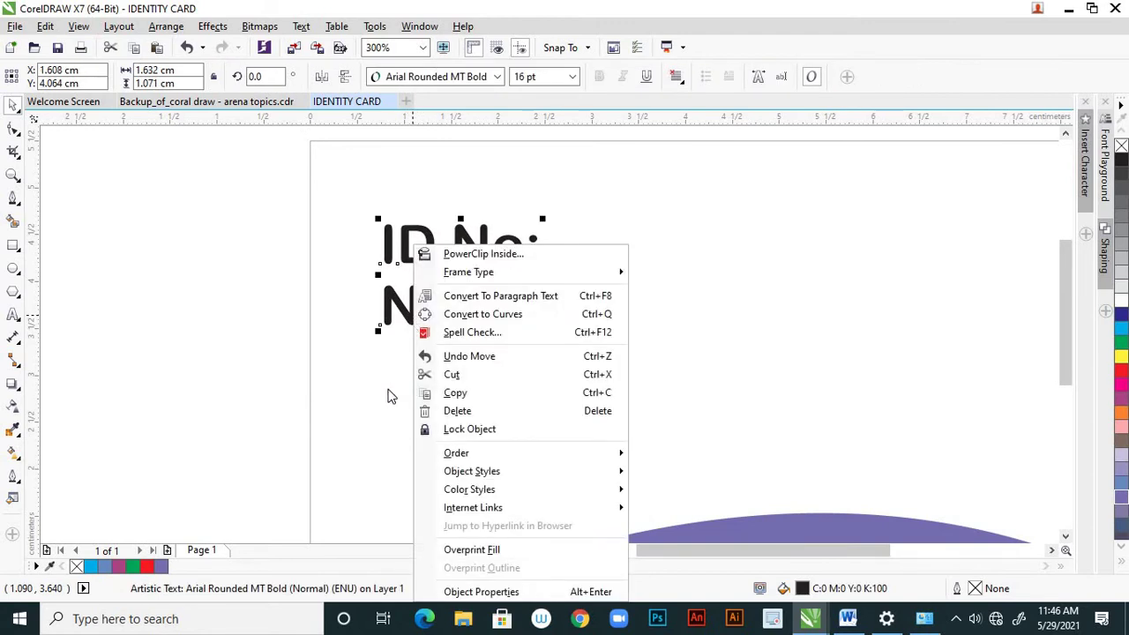
click(391, 397)
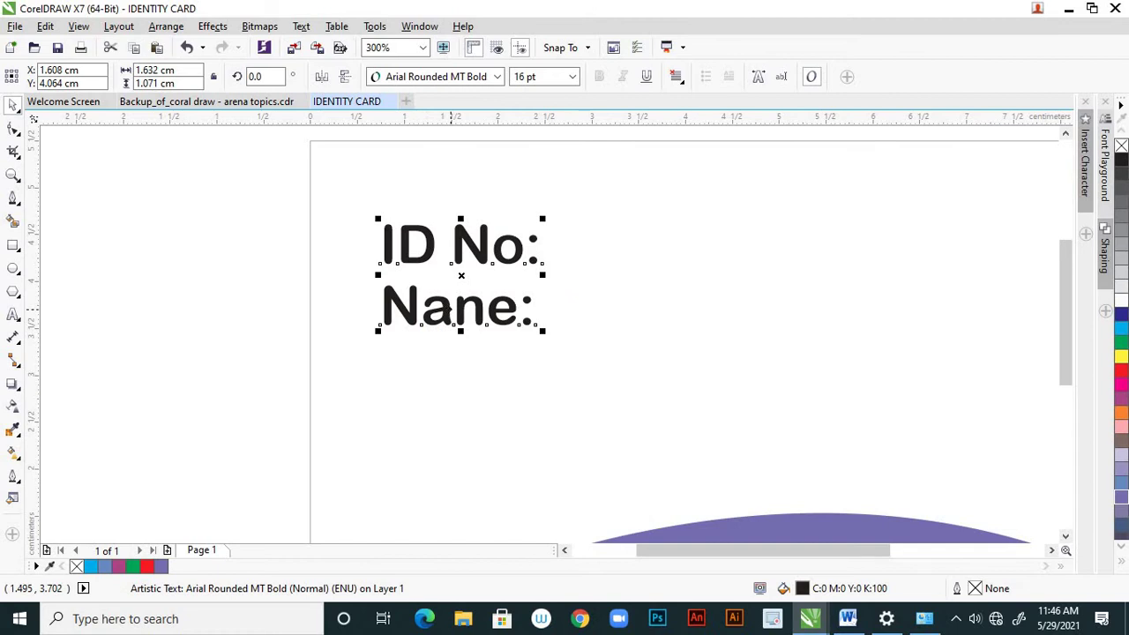
drag(448, 311, 443, 312)
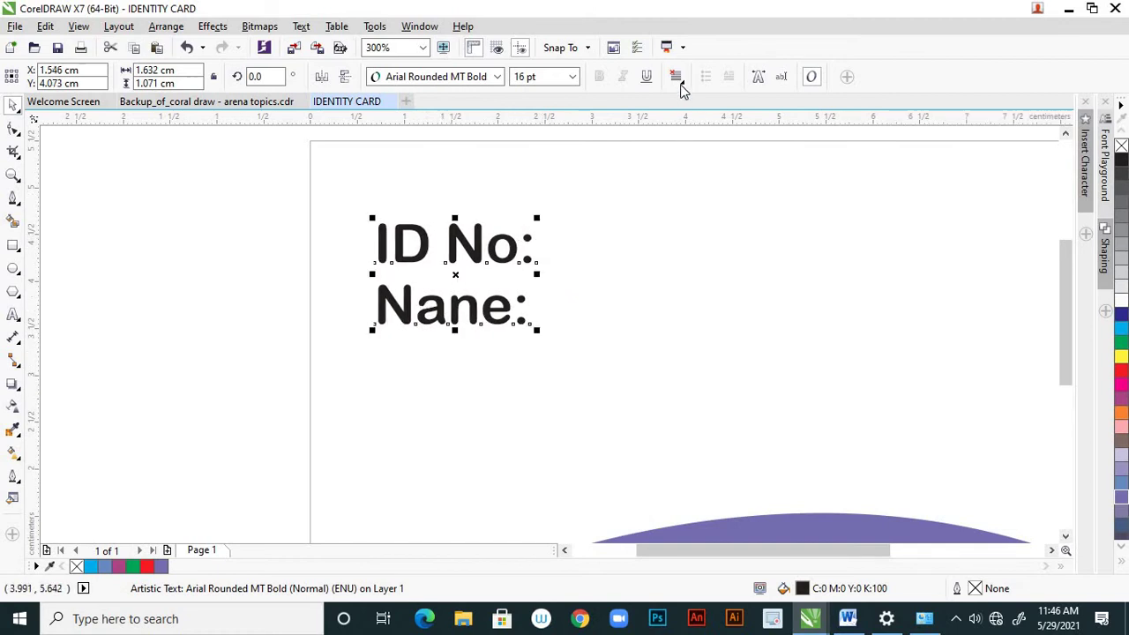
Set the label text's horizontal alignment to Left and deselect the text
click(676, 78)
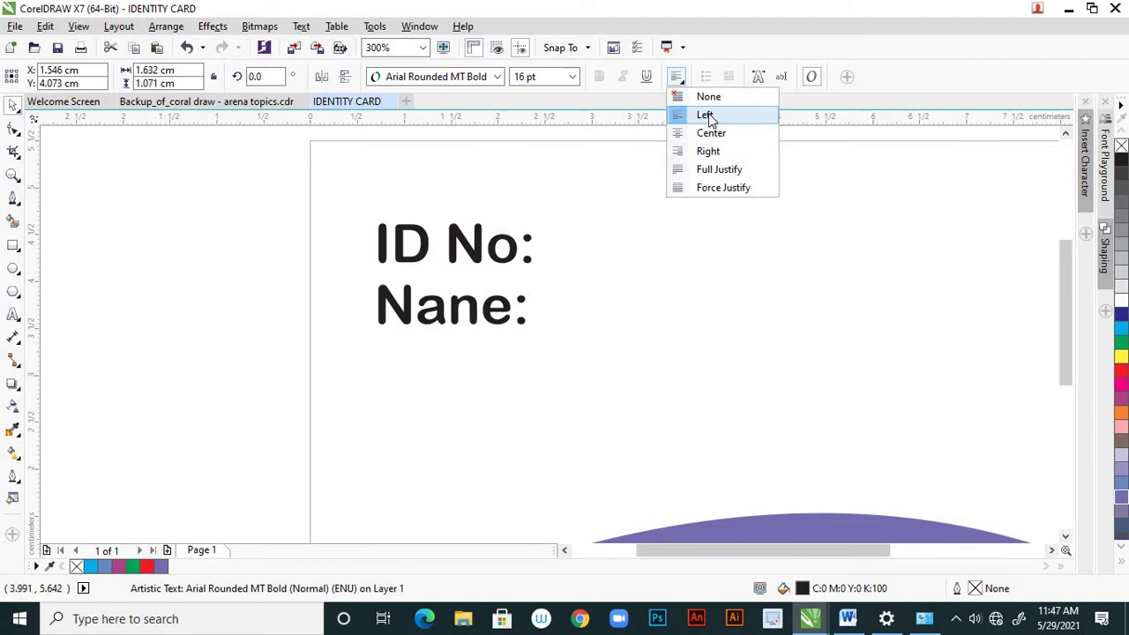
key(Escape)
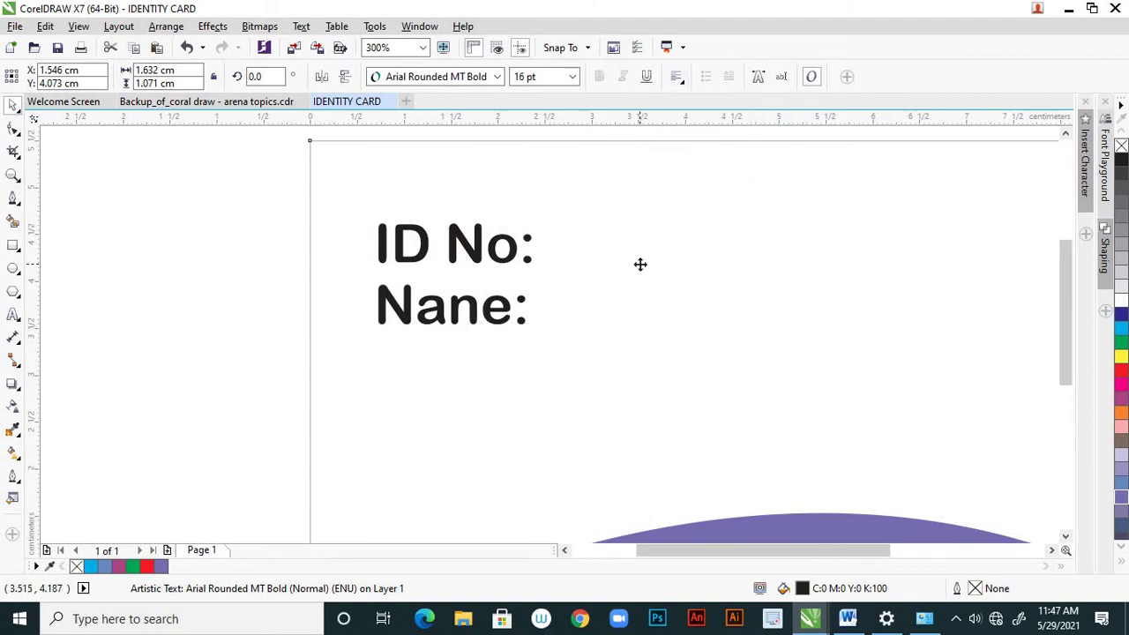
click(640, 262)
Remove "No" from the label text's first line so it reads "ID :"
click(13, 315)
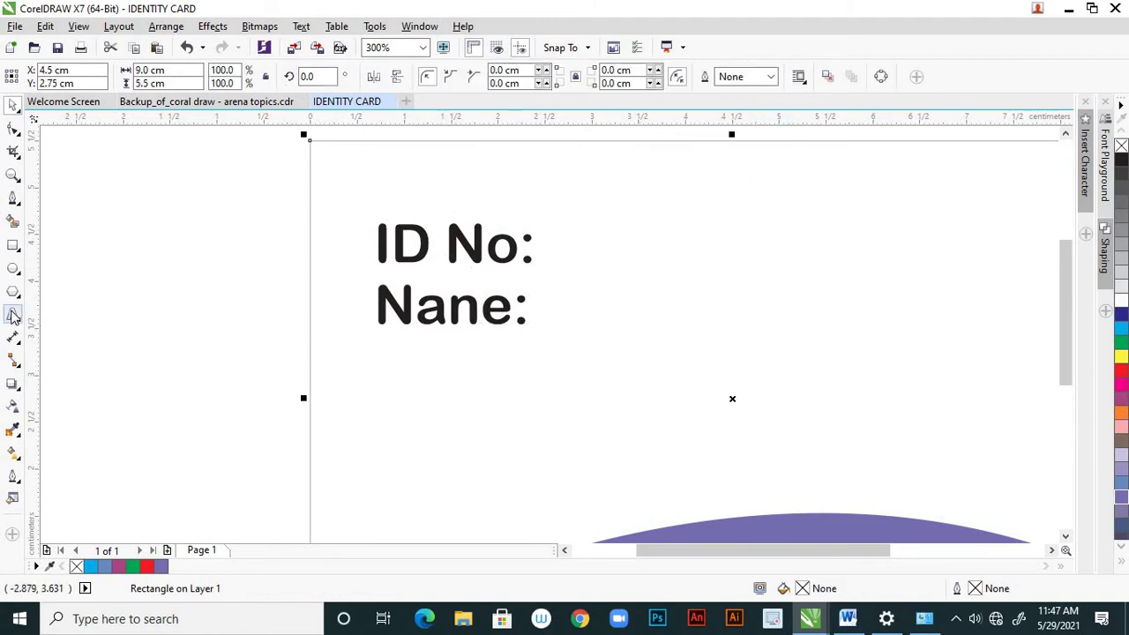
click(446, 249)
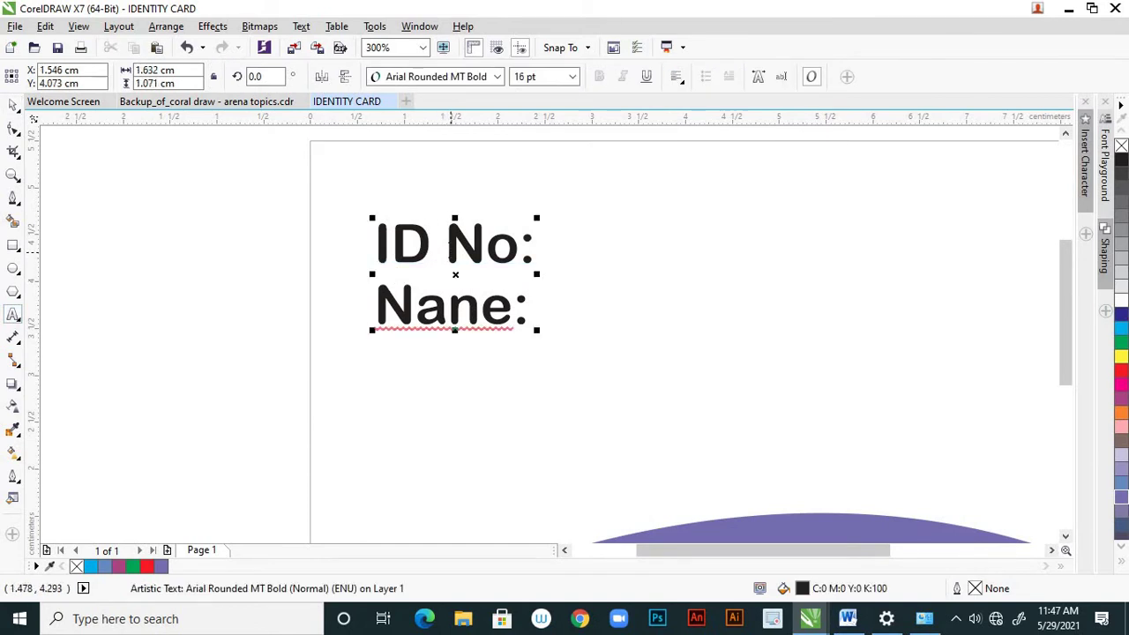
key(BackSpace)
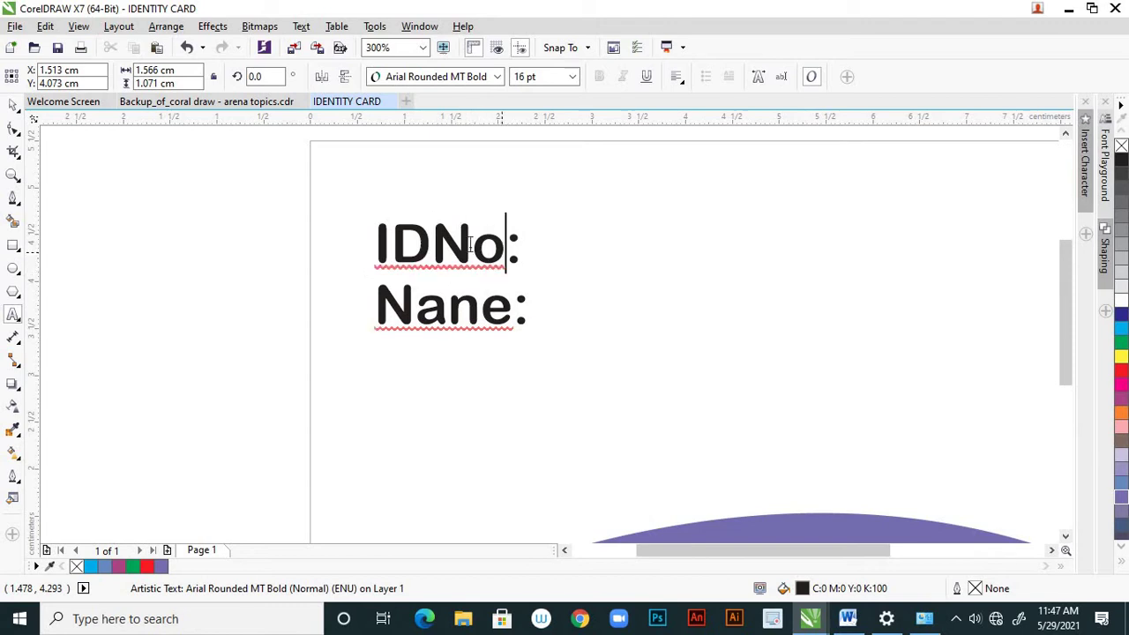
drag(505, 249, 431, 249)
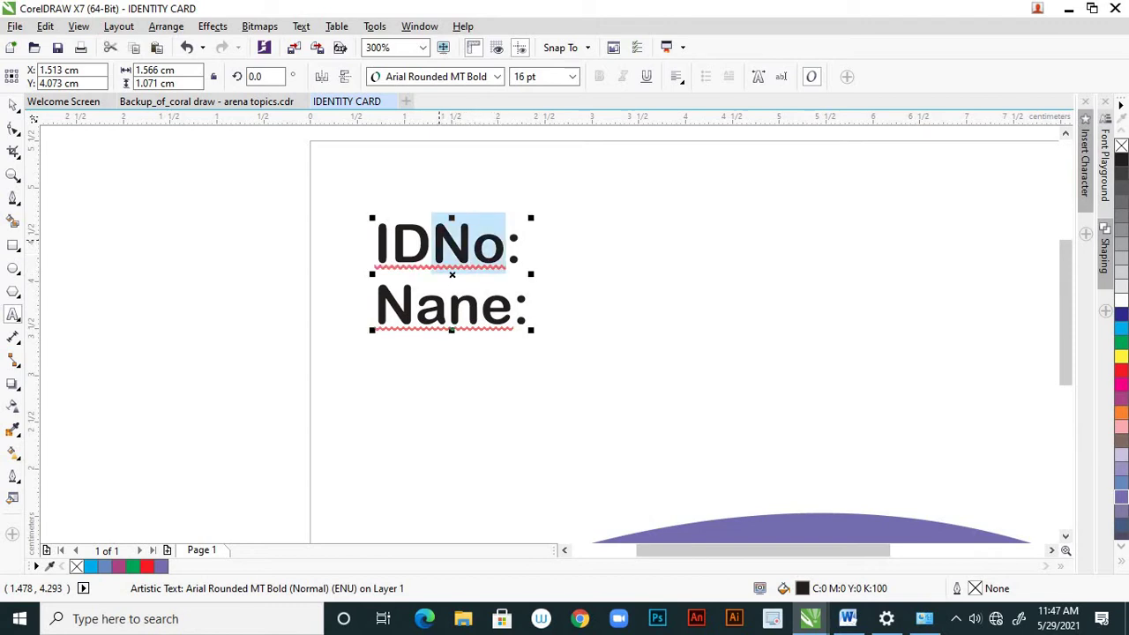
key(BackSpace)
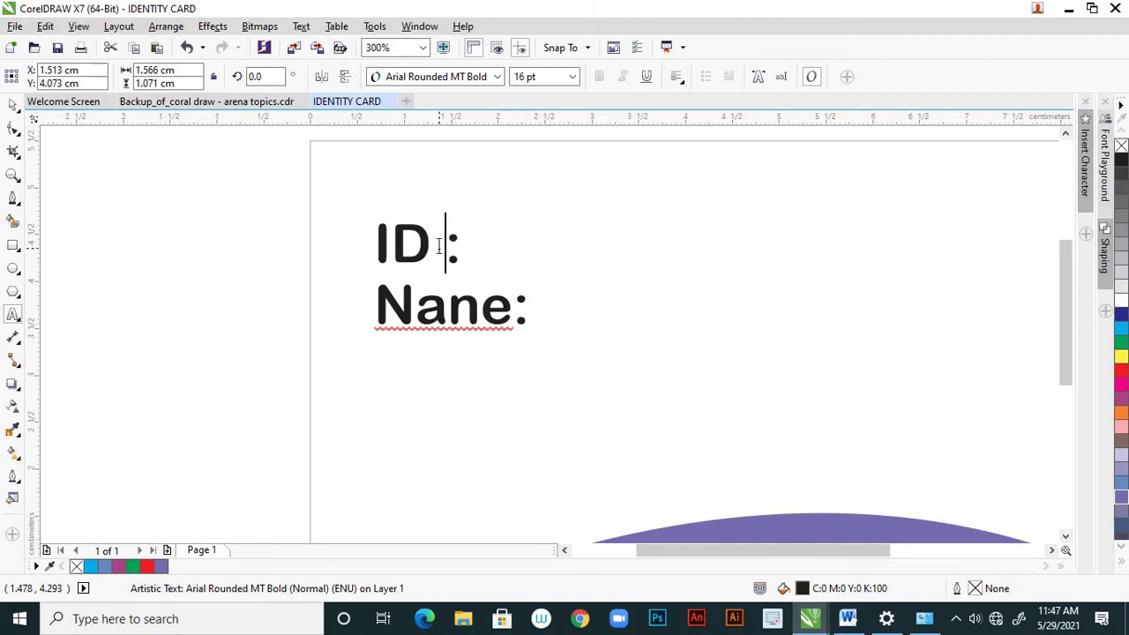
Correct the label text's second line to read "Name :", with a space before the colon, and deselect the text
click(515, 323)
click(481, 328)
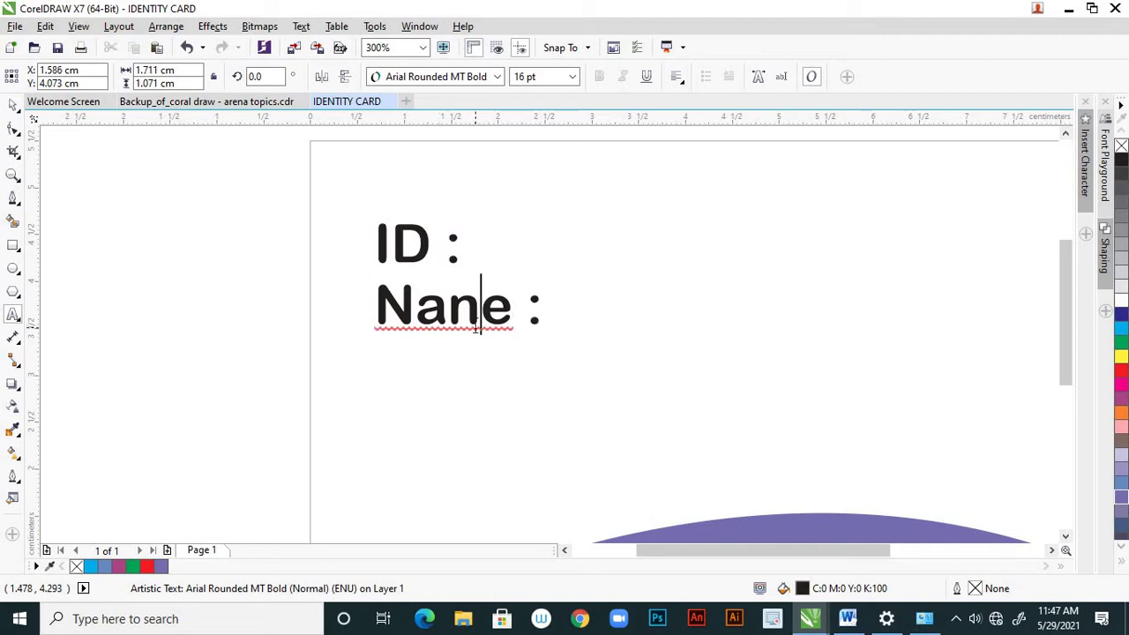
right_click(476, 327)
key(Escape)
key(Escape)
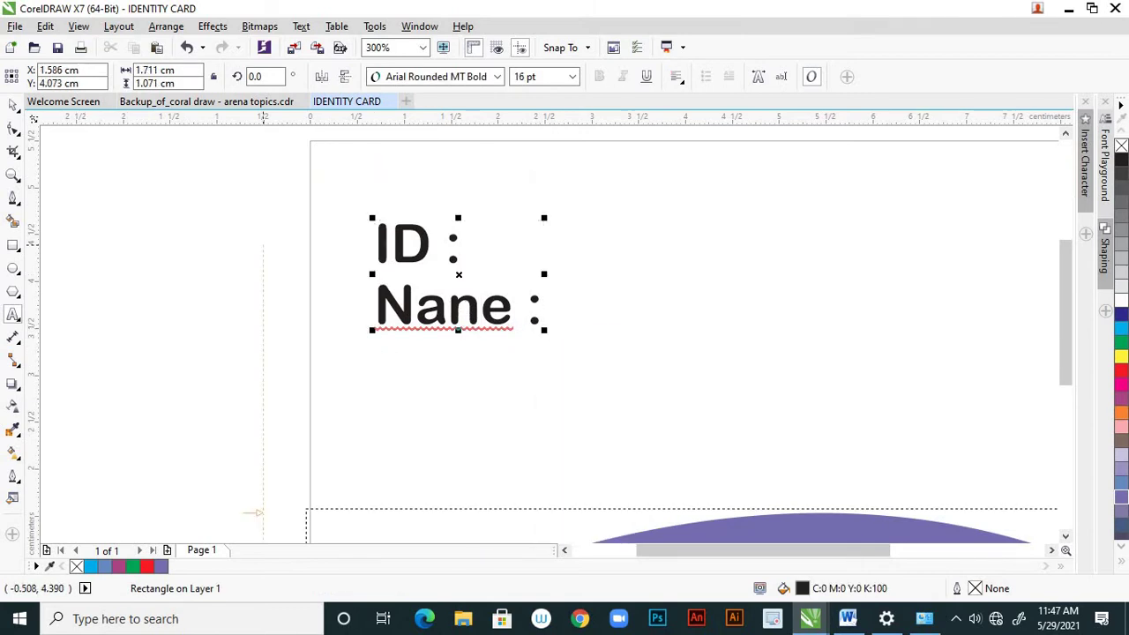
click(479, 306)
key(BackSpace)
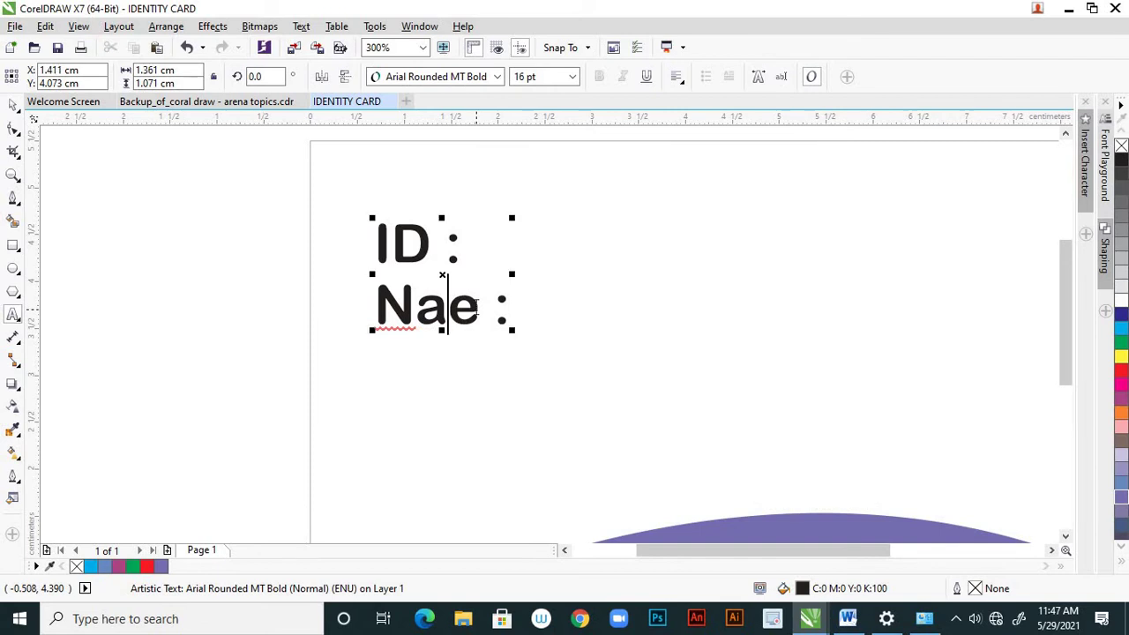
text(m)
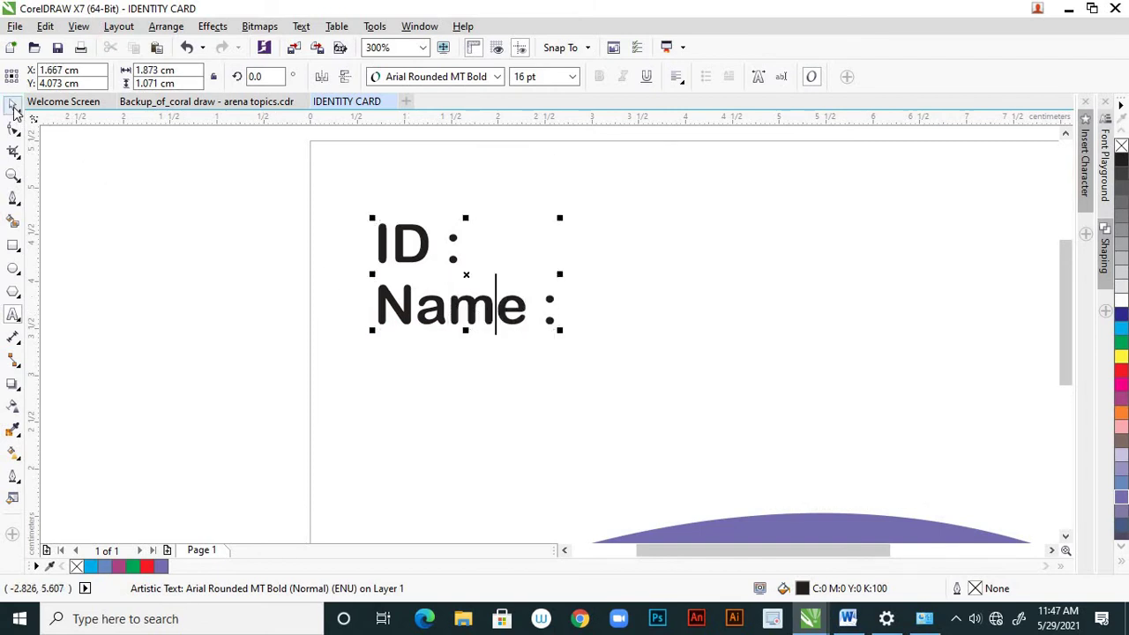
click(13, 108)
click(592, 394)
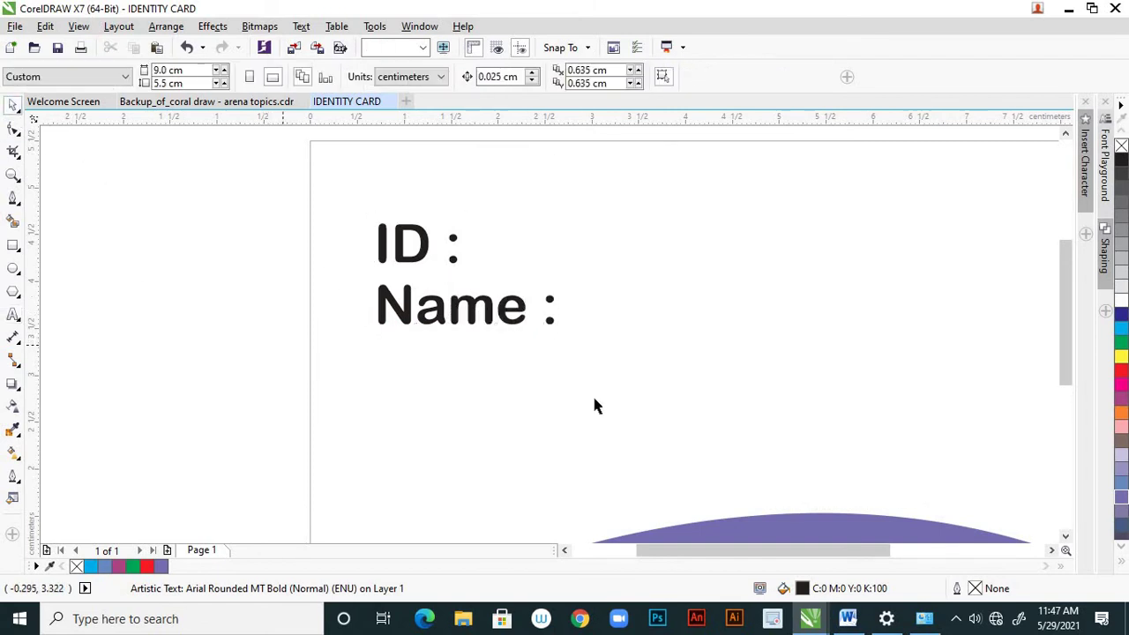
Nudge the ID and Name label text slightly to the right within the card
click(498, 304)
scroll(519, 304, down, 2)
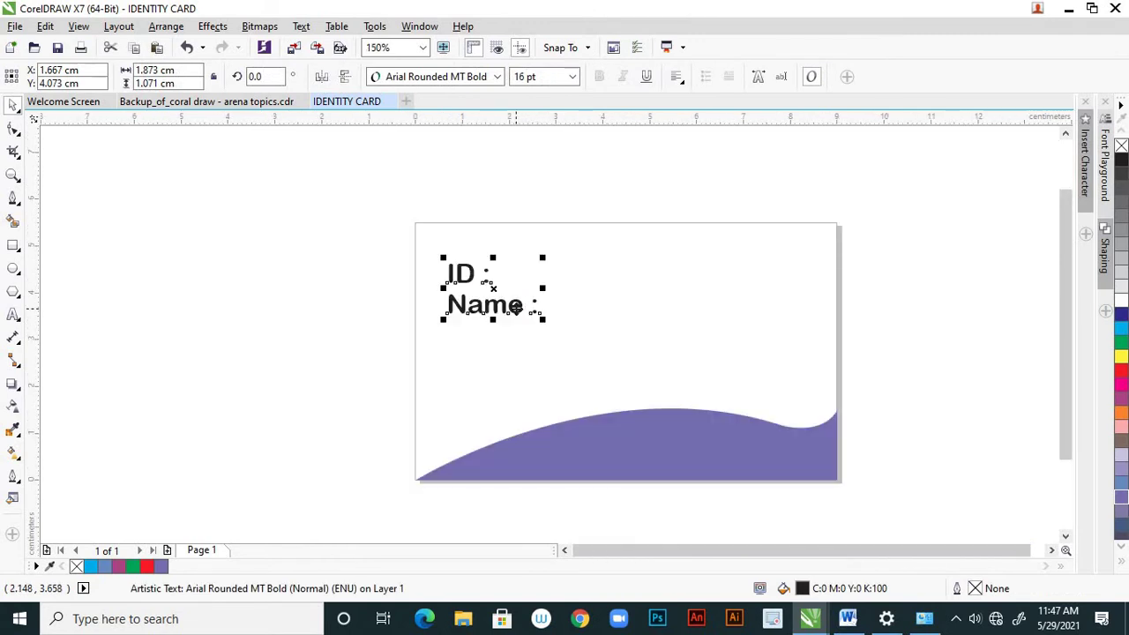
scroll(516, 307, up, 2)
drag(494, 306, 498, 307)
click(472, 367)
Draw a thin rectangle about 9.0 × 0.19 cm across the full width of the card's upper edge
scroll(494, 364, down, 4)
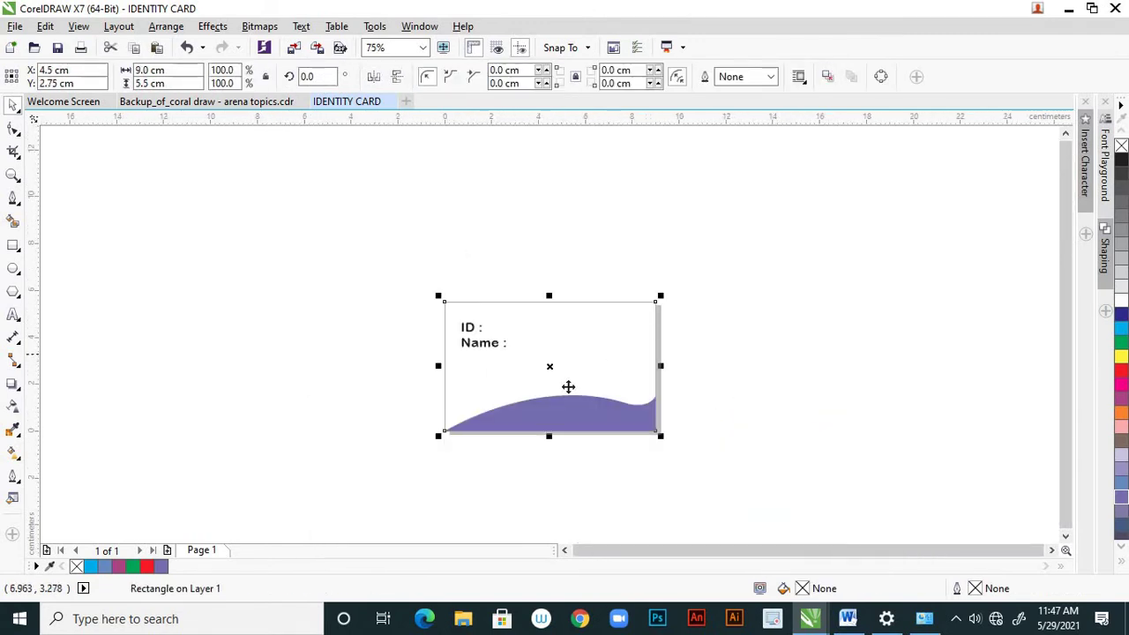
scroll(585, 329, up, 2)
scroll(585, 318, down, 4)
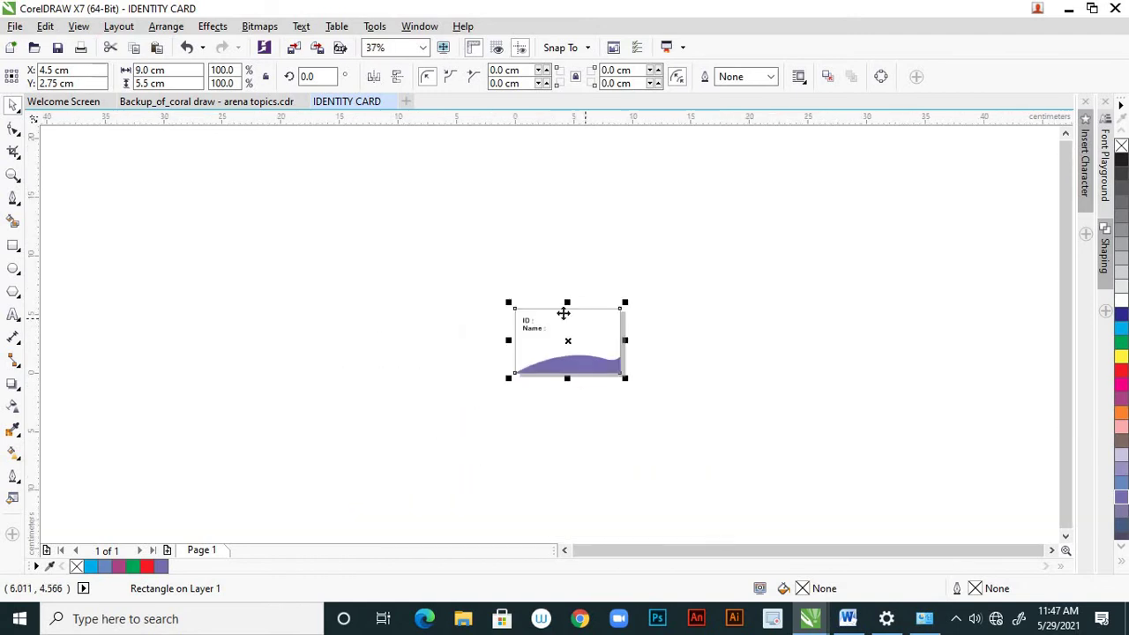
scroll(572, 323, up, 4)
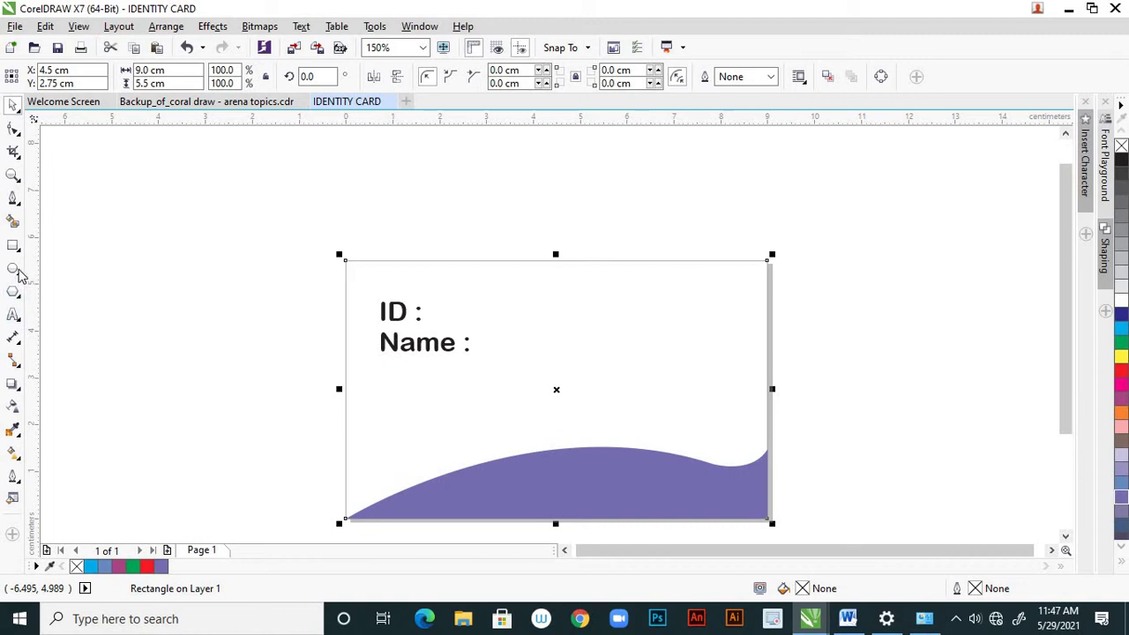
click(13, 245)
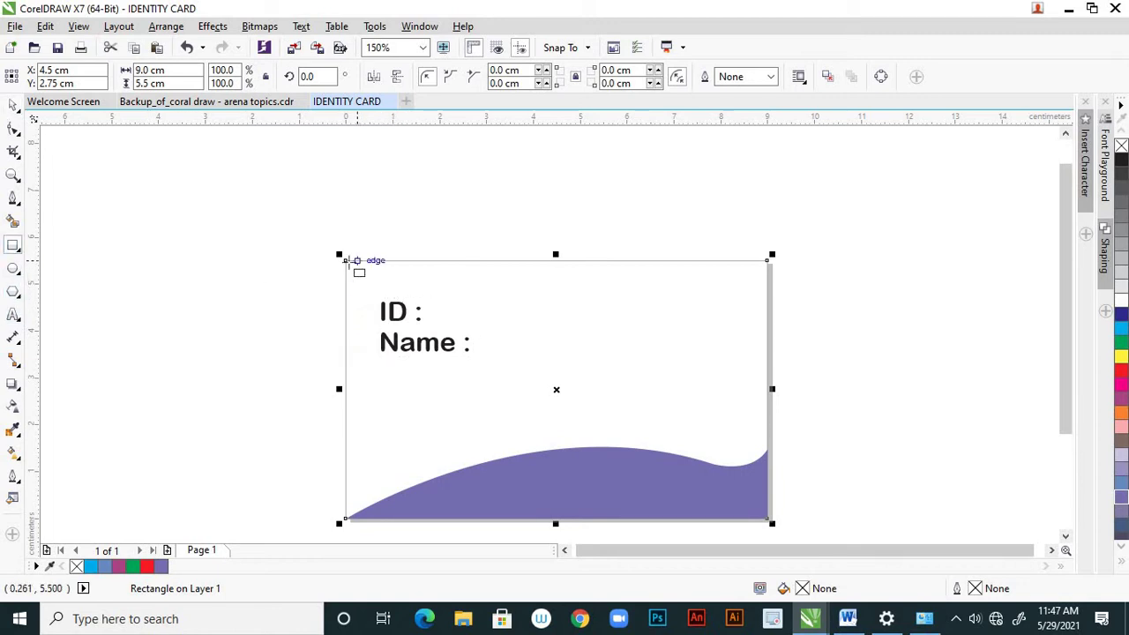
drag(345, 260, 768, 269)
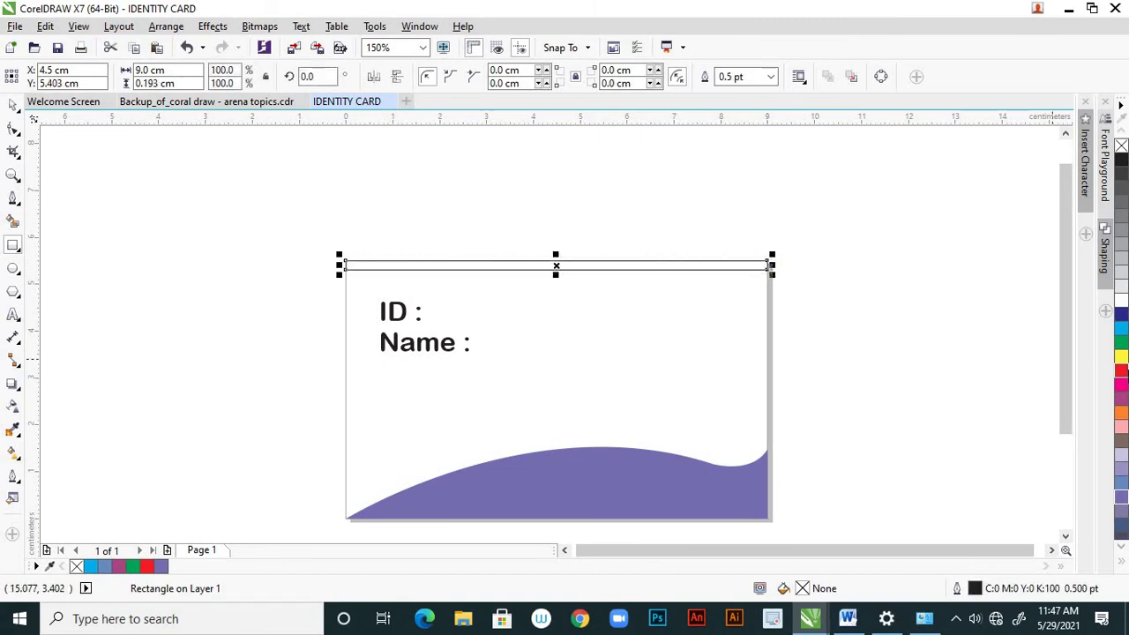
Fill the thin strip with red (C:0 M:100 Y:100 K:0), set its outline width to None, and deselect it
click(1122, 370)
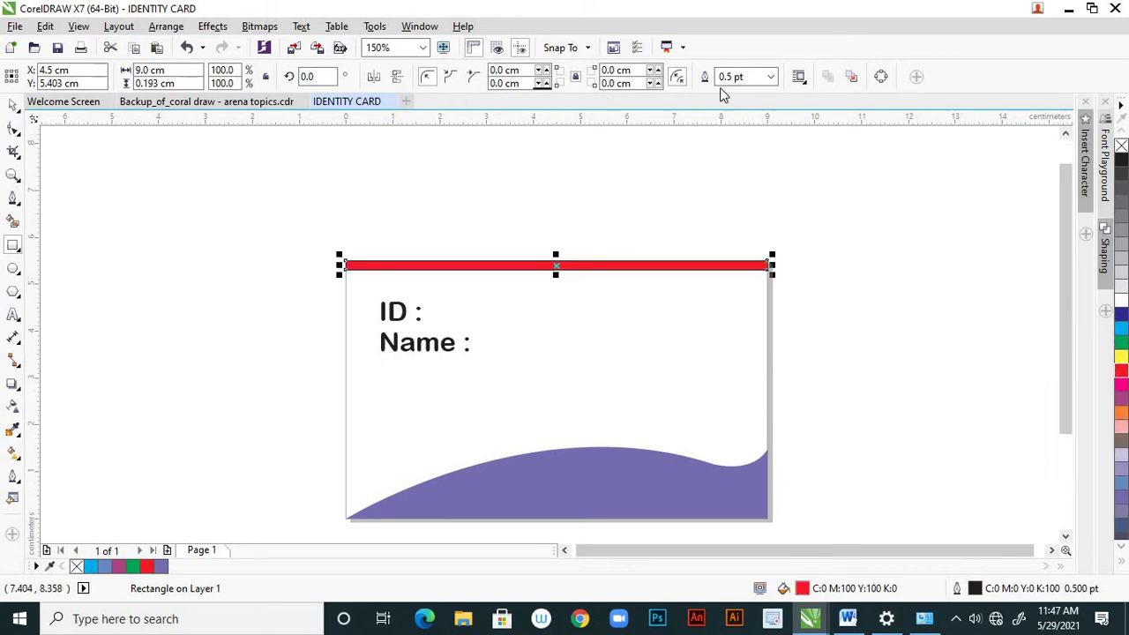
click(770, 77)
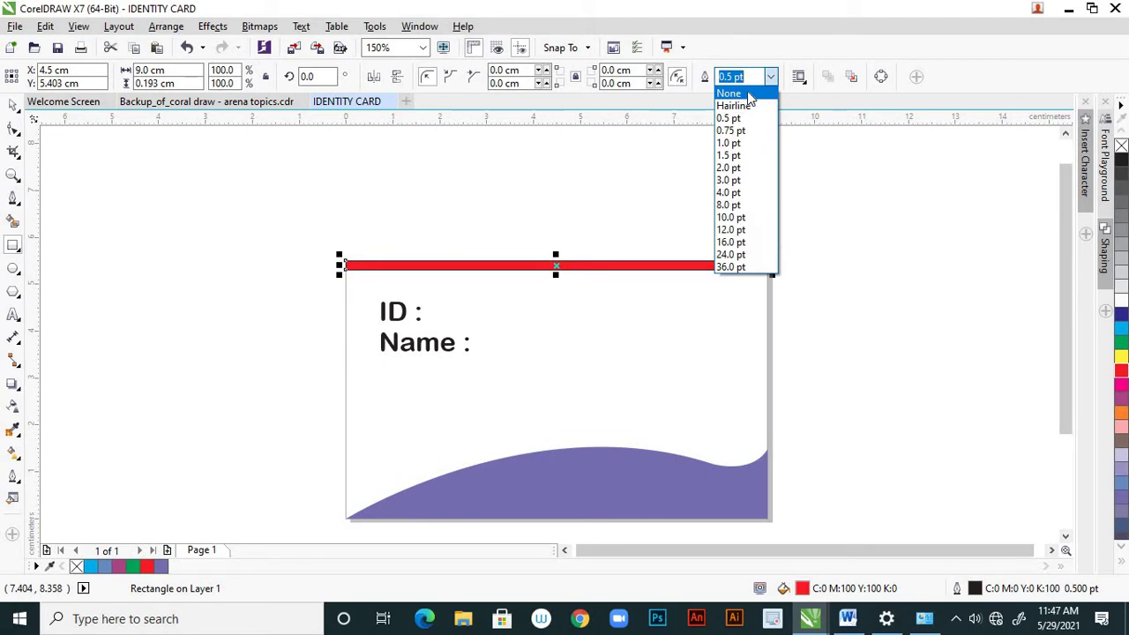
click(748, 92)
click(14, 104)
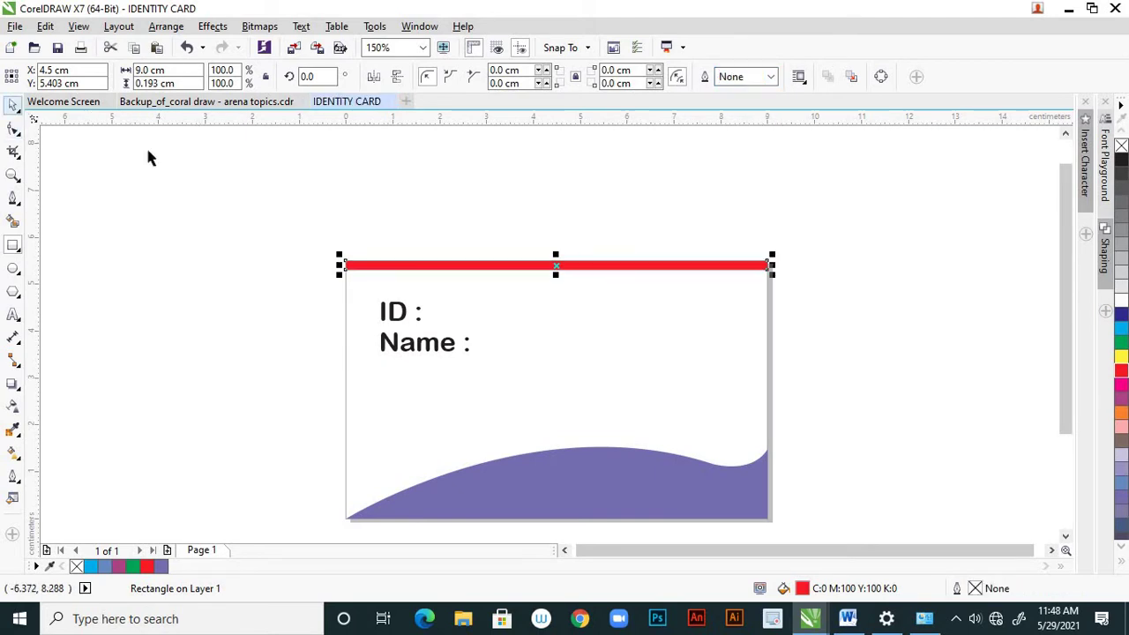
click(519, 186)
Save the drawing to the Desktop as IDENTITY CARD in CDR - CorelDRAW format
scroll(617, 273, down, 2)
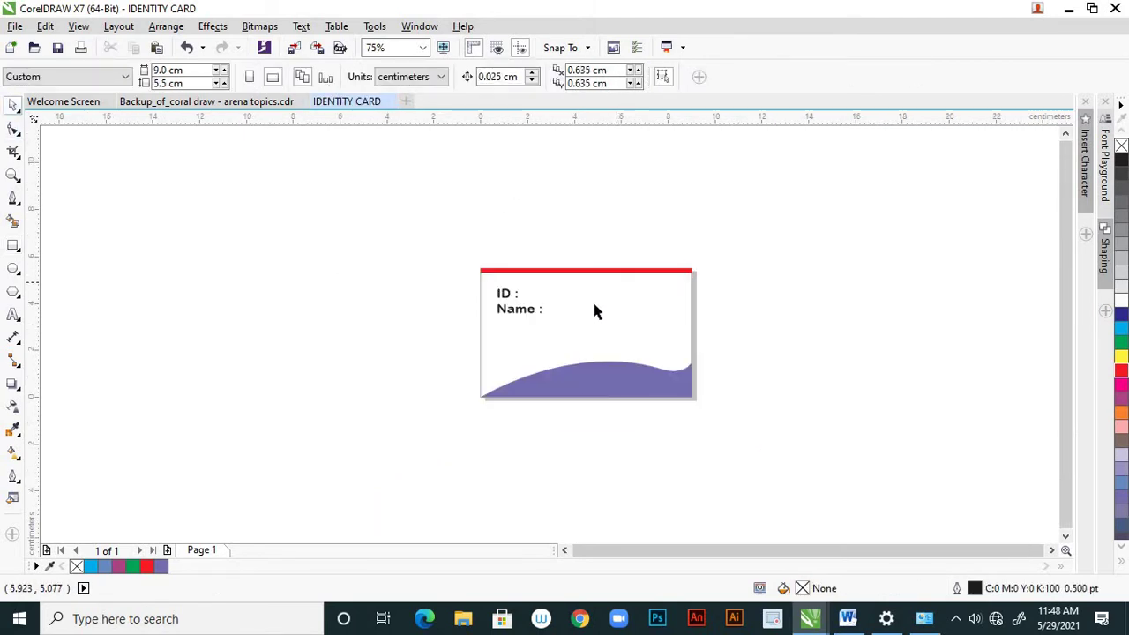
scroll(584, 317, up, 2)
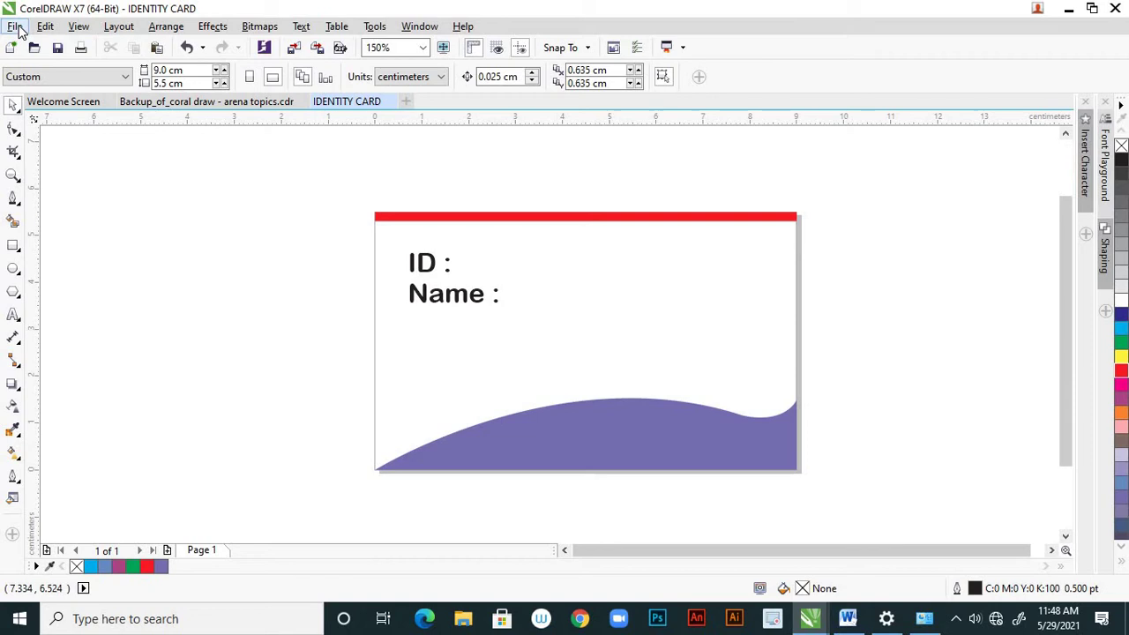
key(ctrl+s)
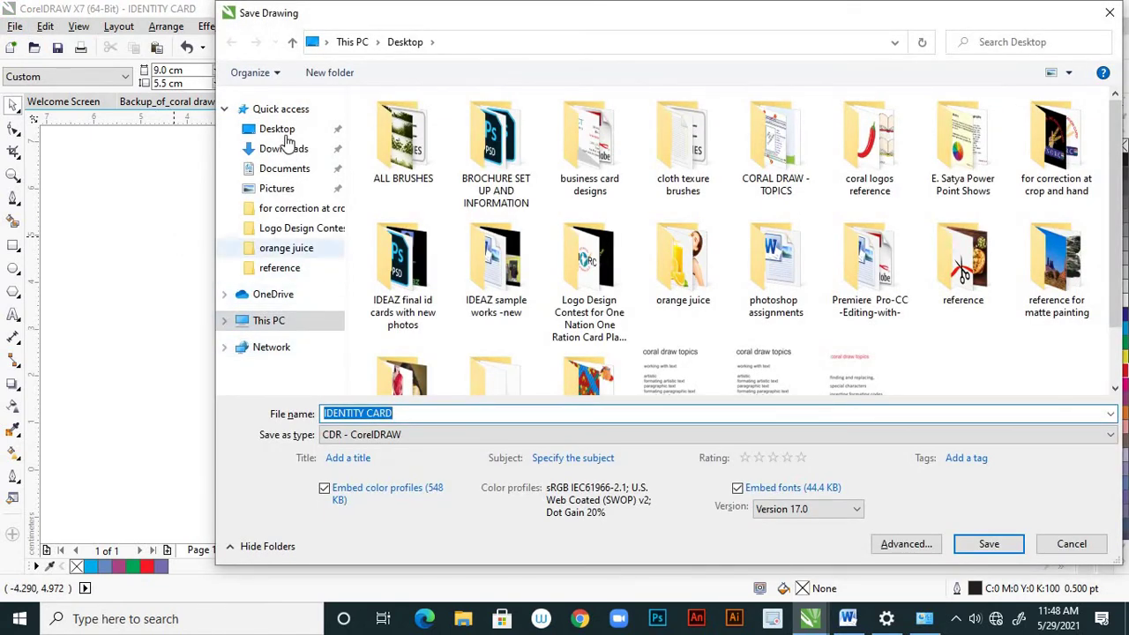
click(289, 132)
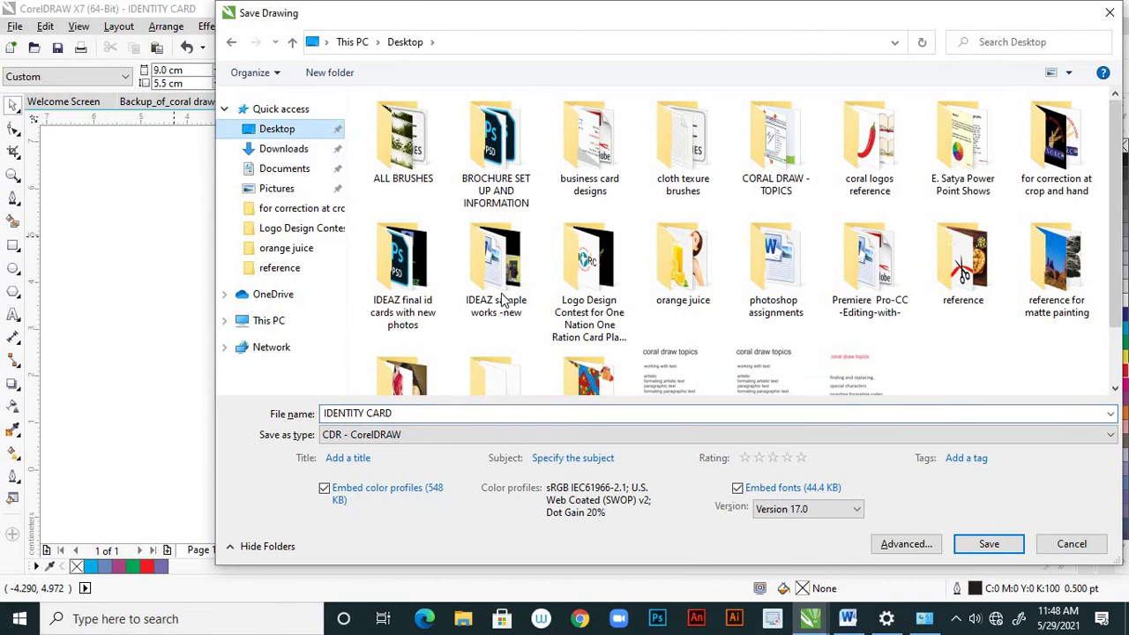
click(977, 543)
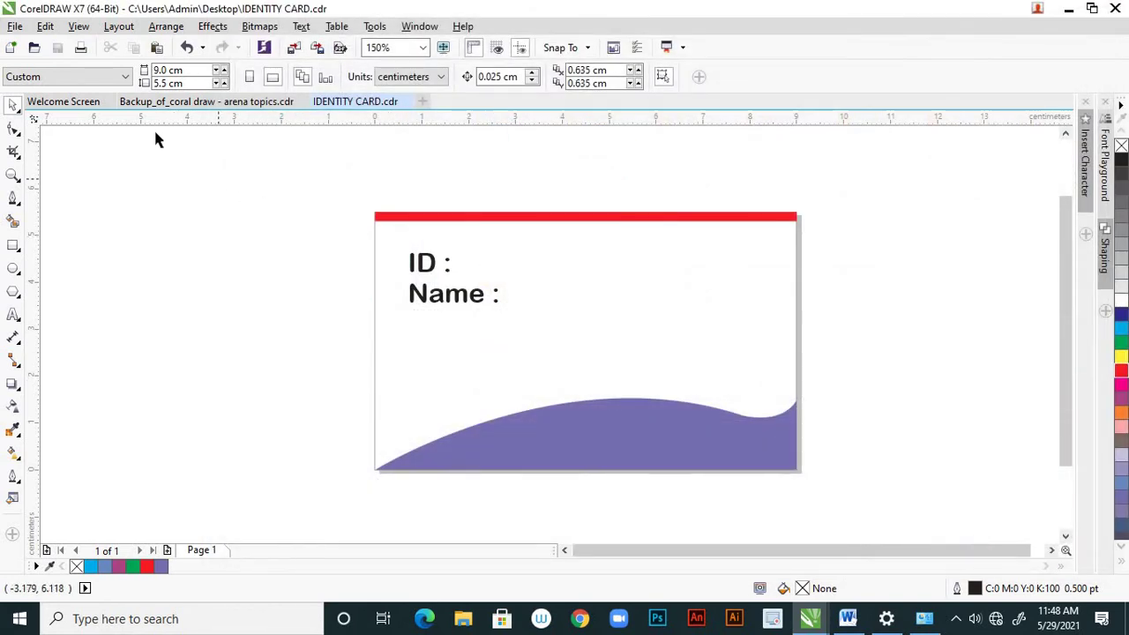
Start a new print merge that imports its text from a file or an ODBC data source
click(15, 27)
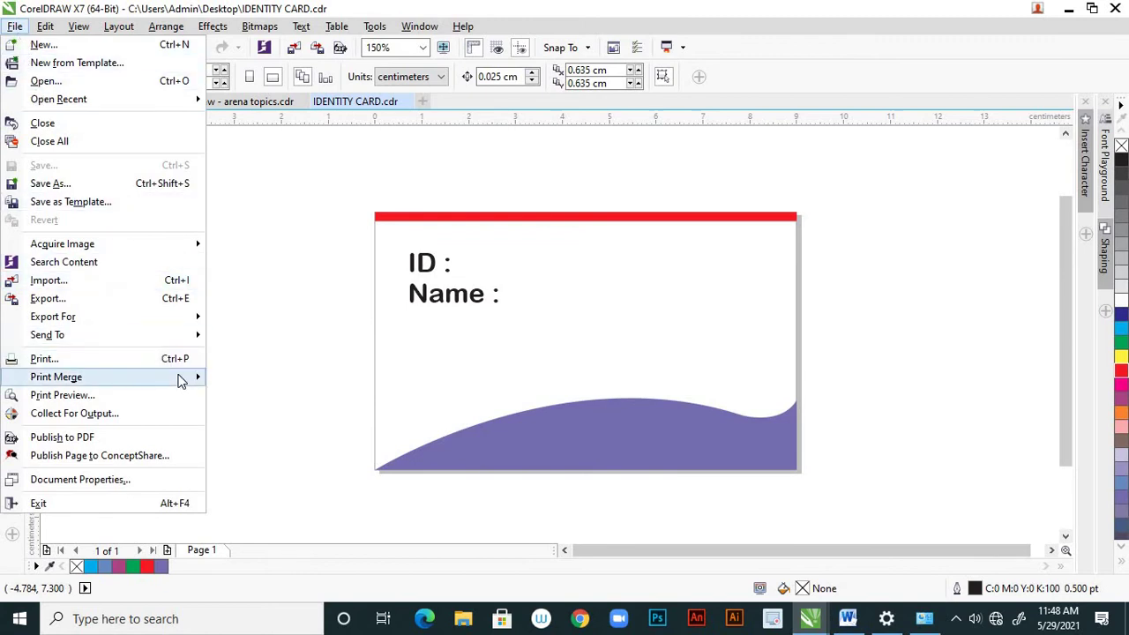
mouse_move(179, 380)
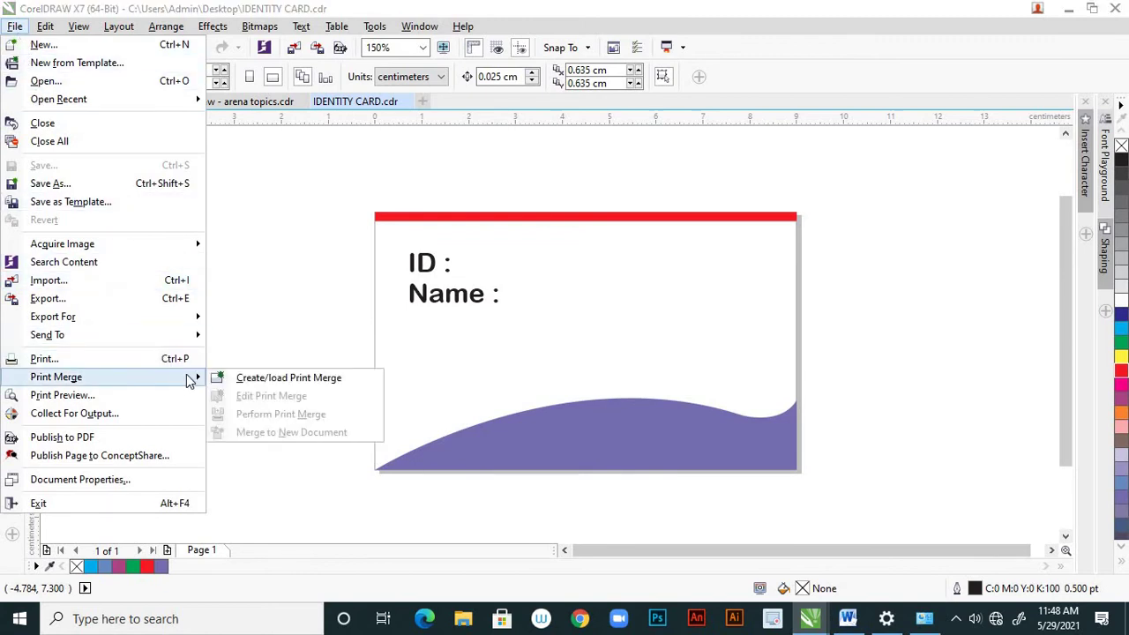
click(273, 383)
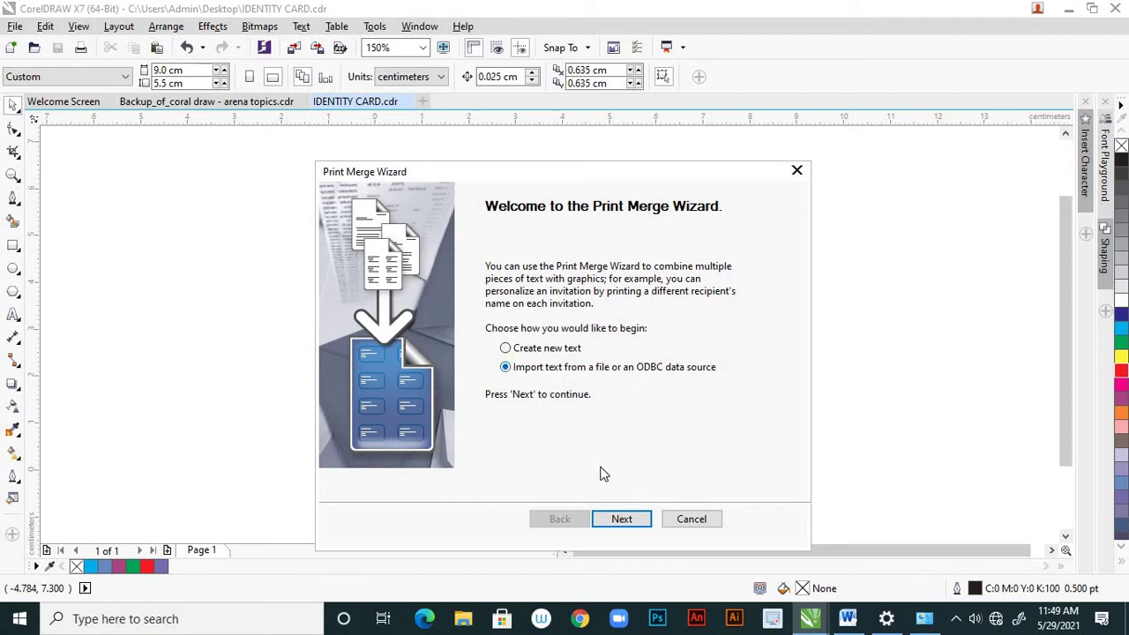
click(622, 522)
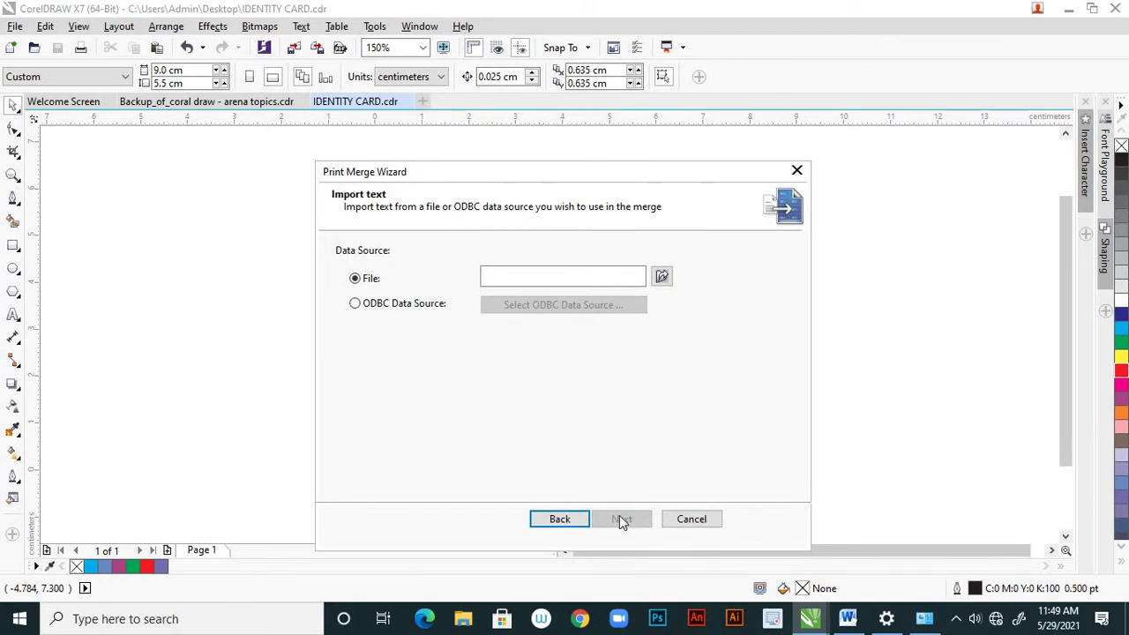
drag(698, 173, 673, 224)
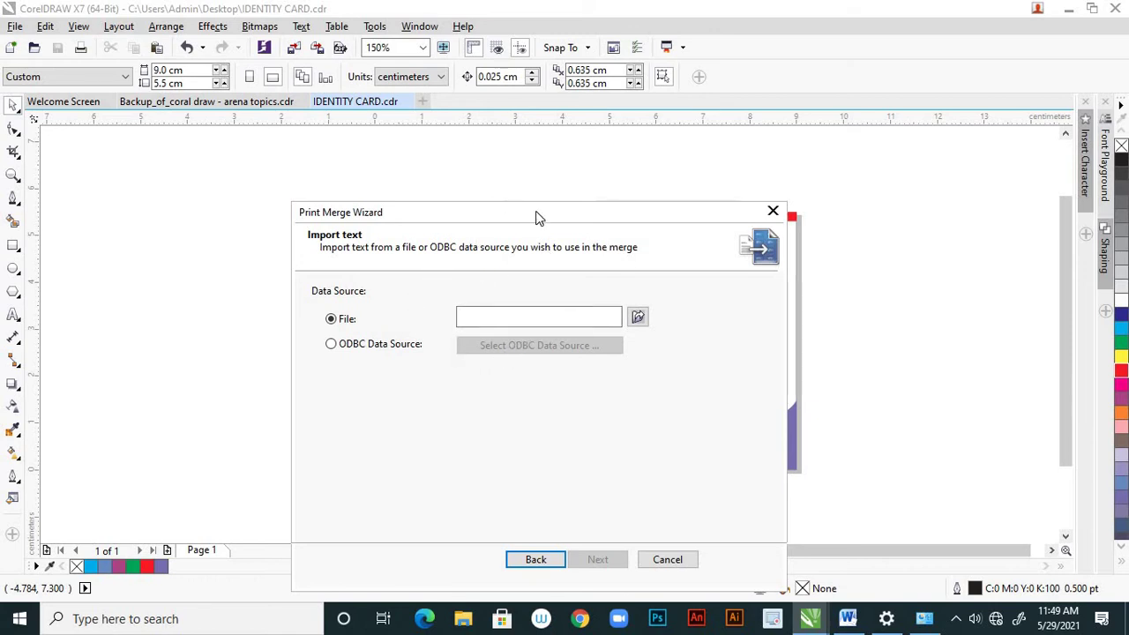
drag(536, 217, 534, 273)
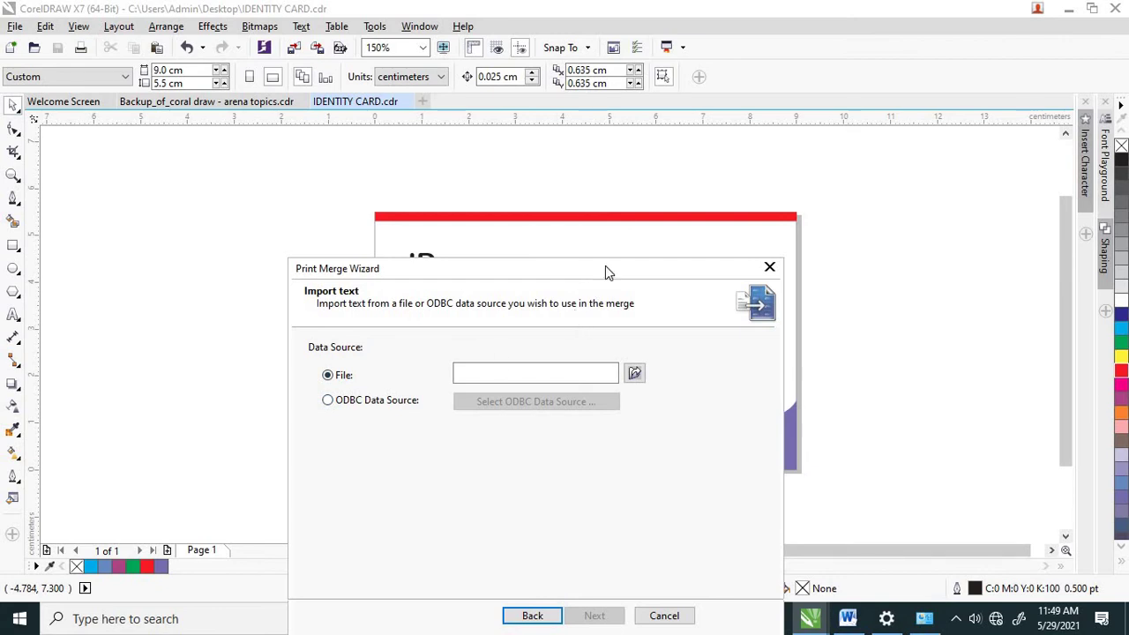
drag(607, 272, 614, 245)
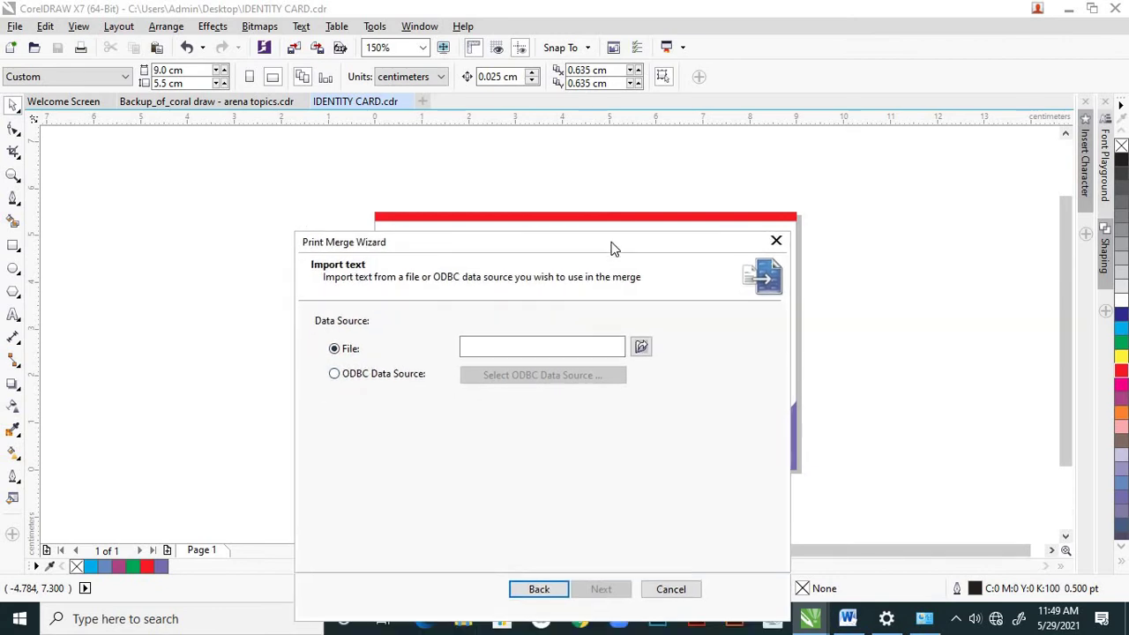
Load the comma-separated file NAMES from the Desktop as the print merge data source
click(640, 347)
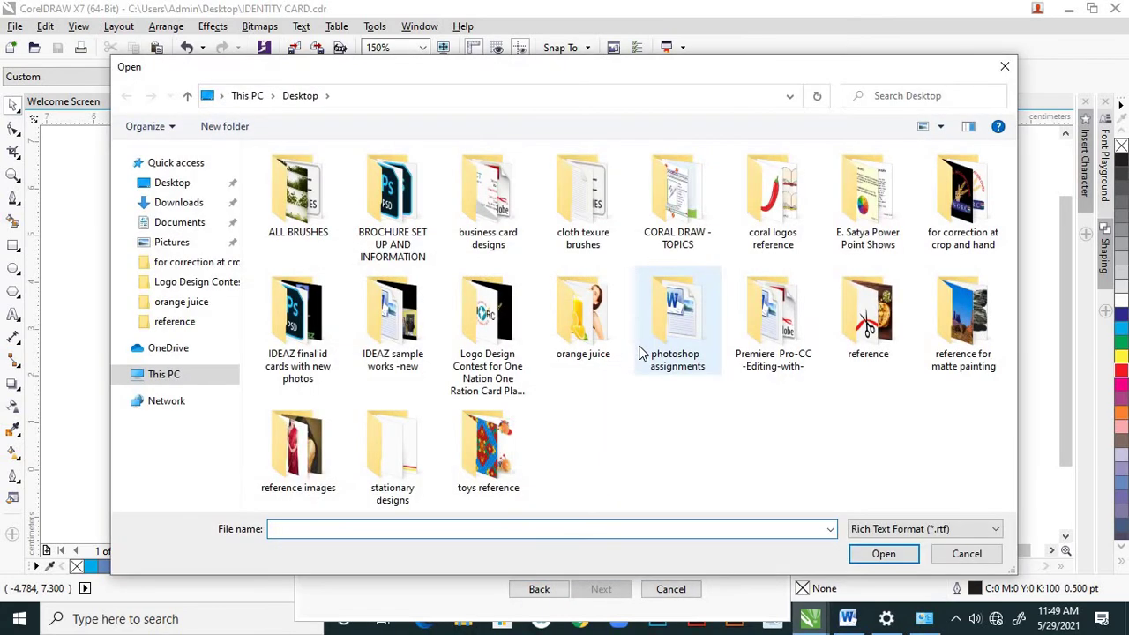
click(199, 187)
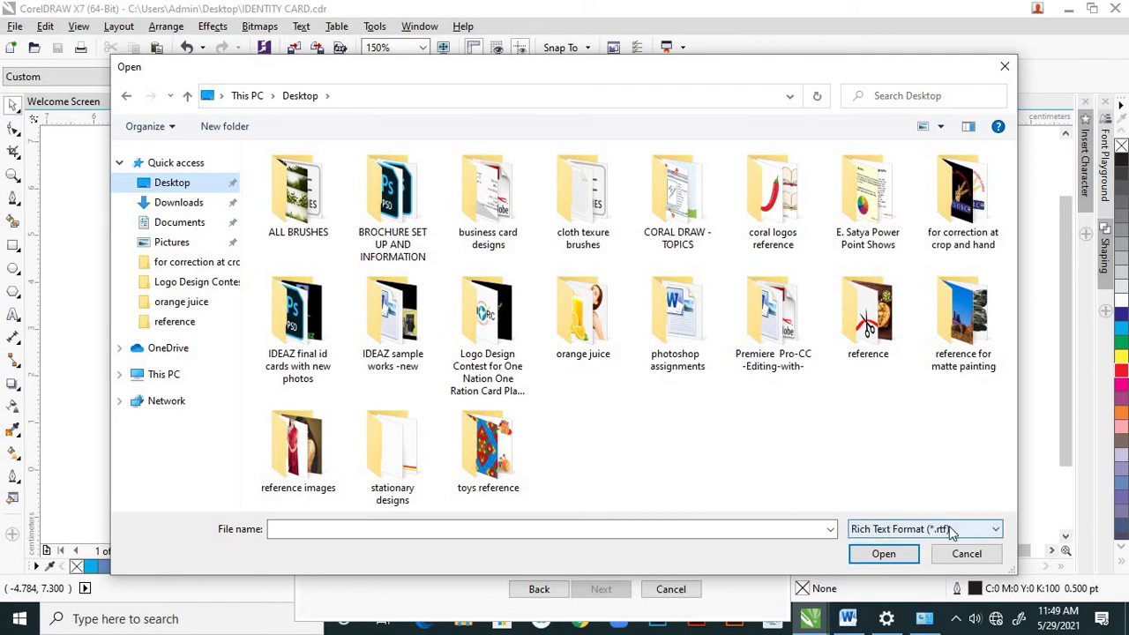
click(989, 537)
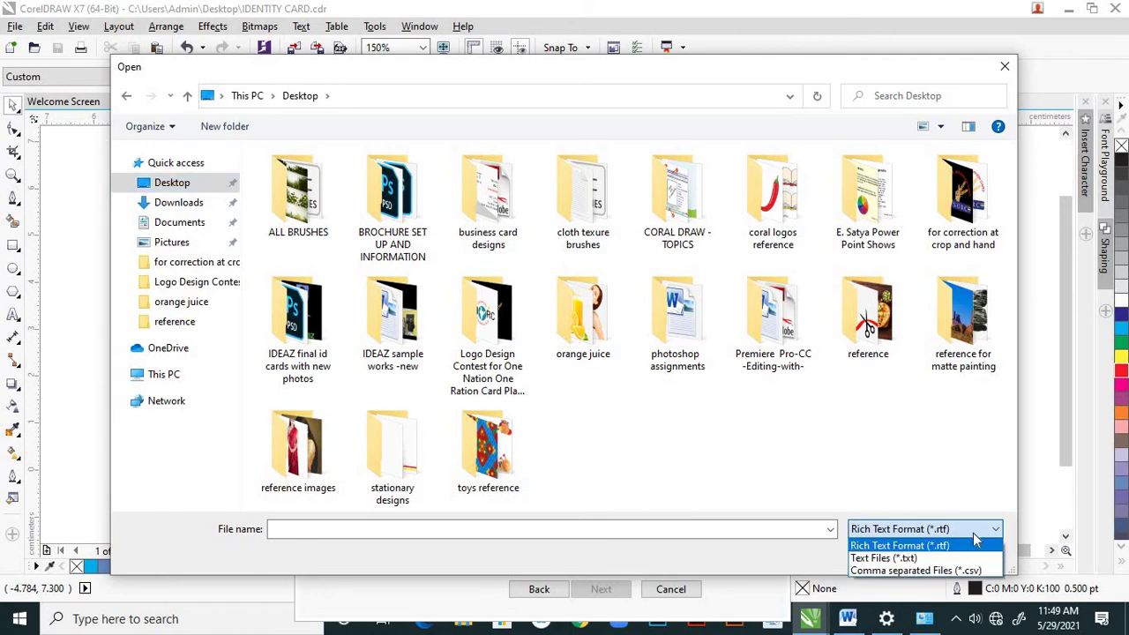
click(901, 570)
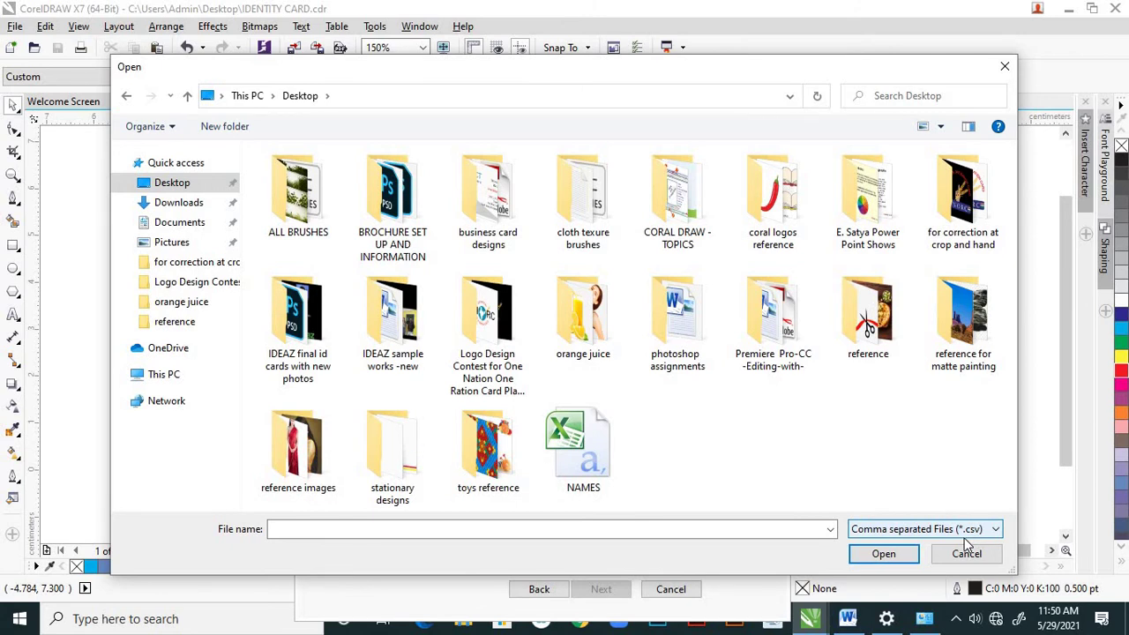
click(623, 458)
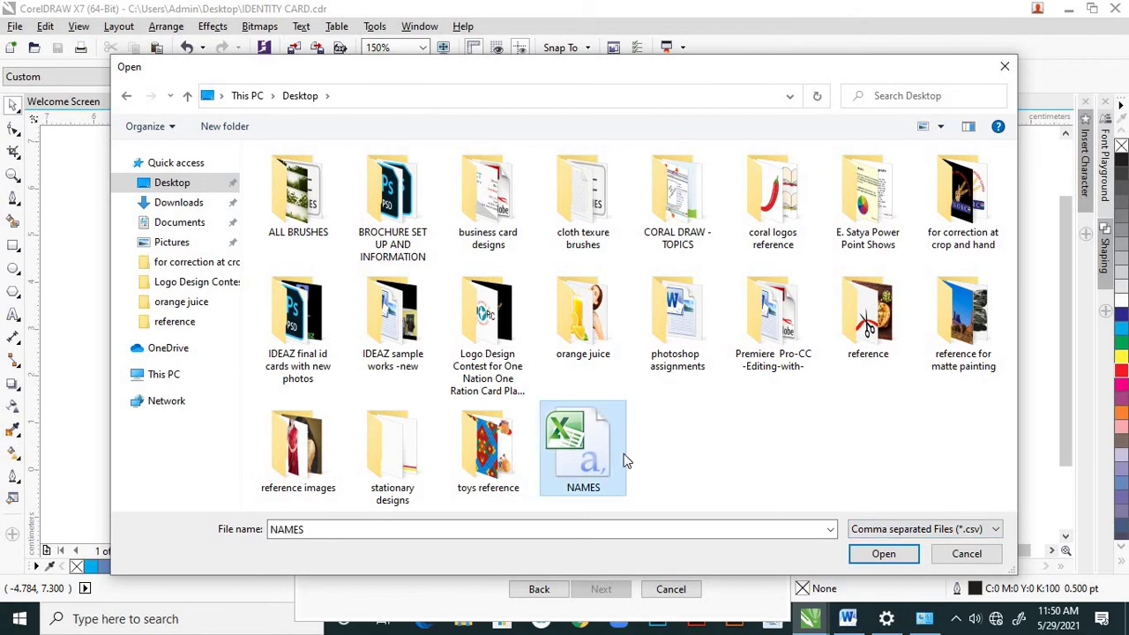
click(883, 553)
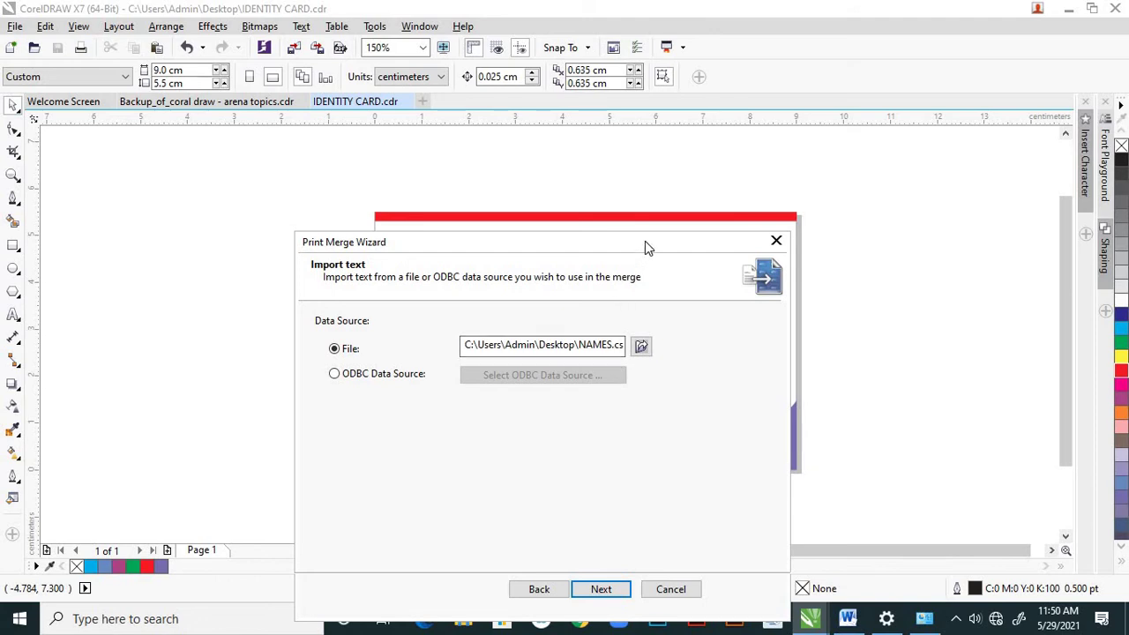
Accept the imported ID and NAME fields with all records, and finish the print merge setup without saving the data settings
drag(644, 245, 657, 207)
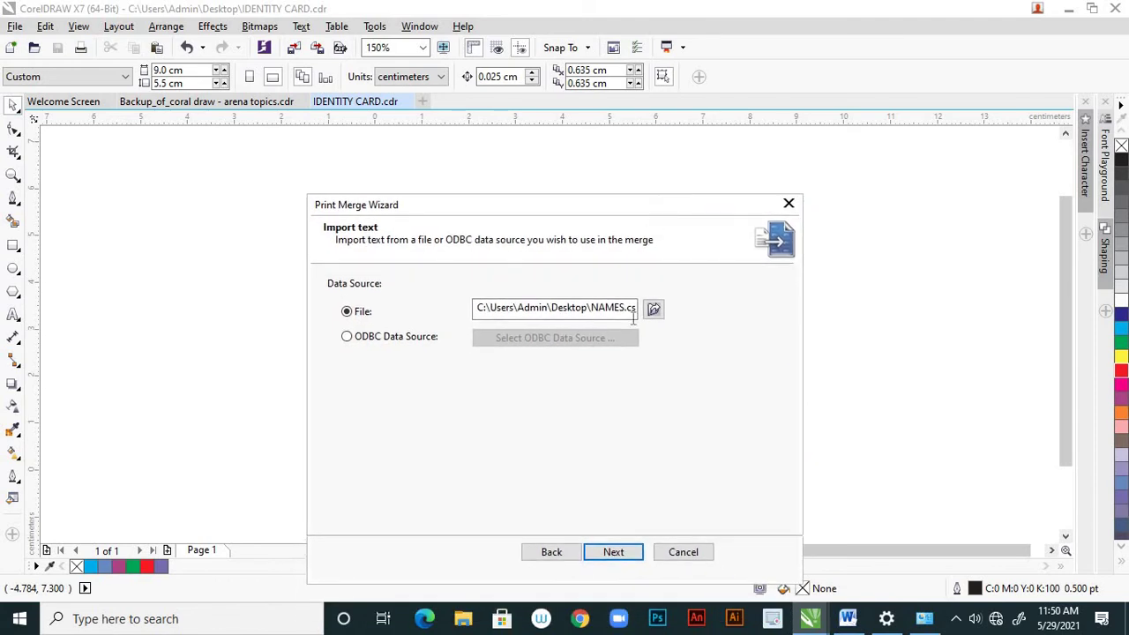
click(628, 553)
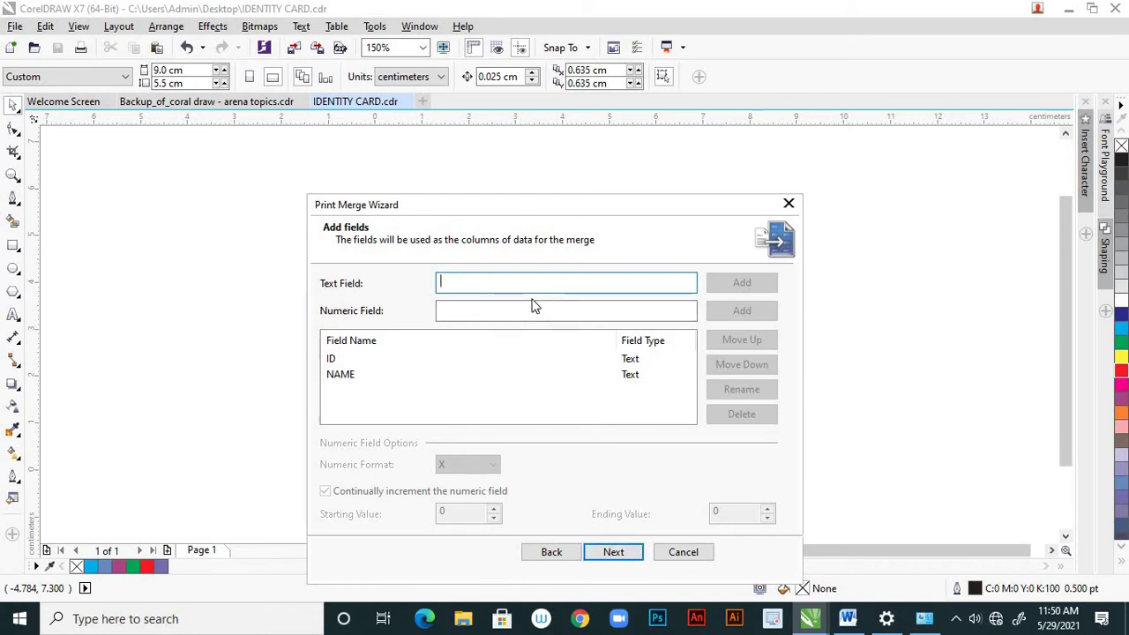
click(615, 553)
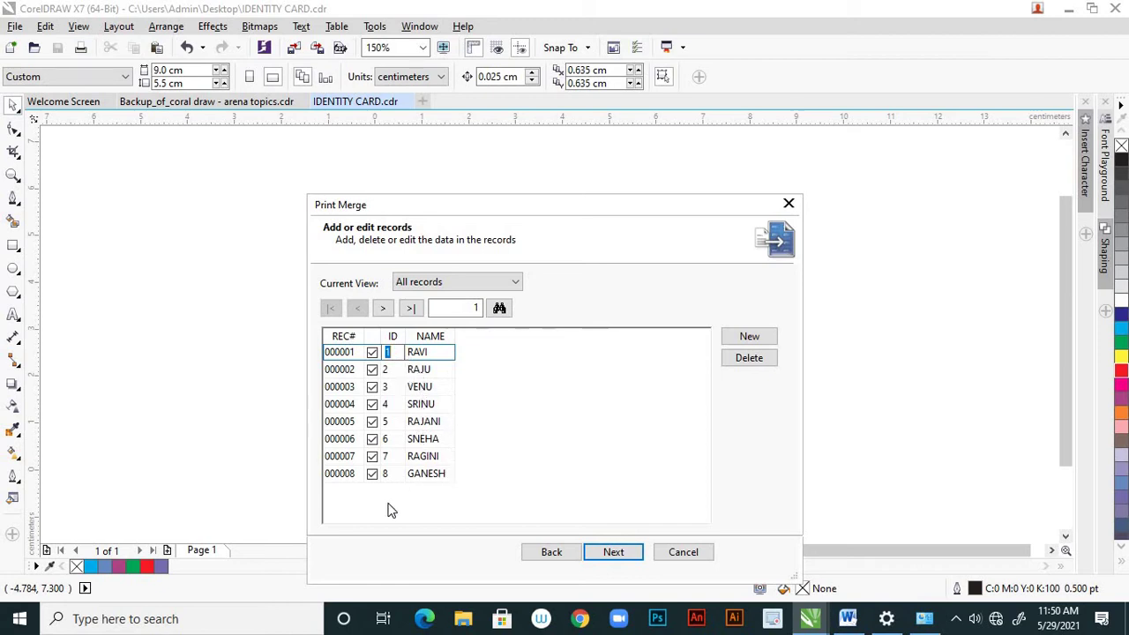
click(619, 552)
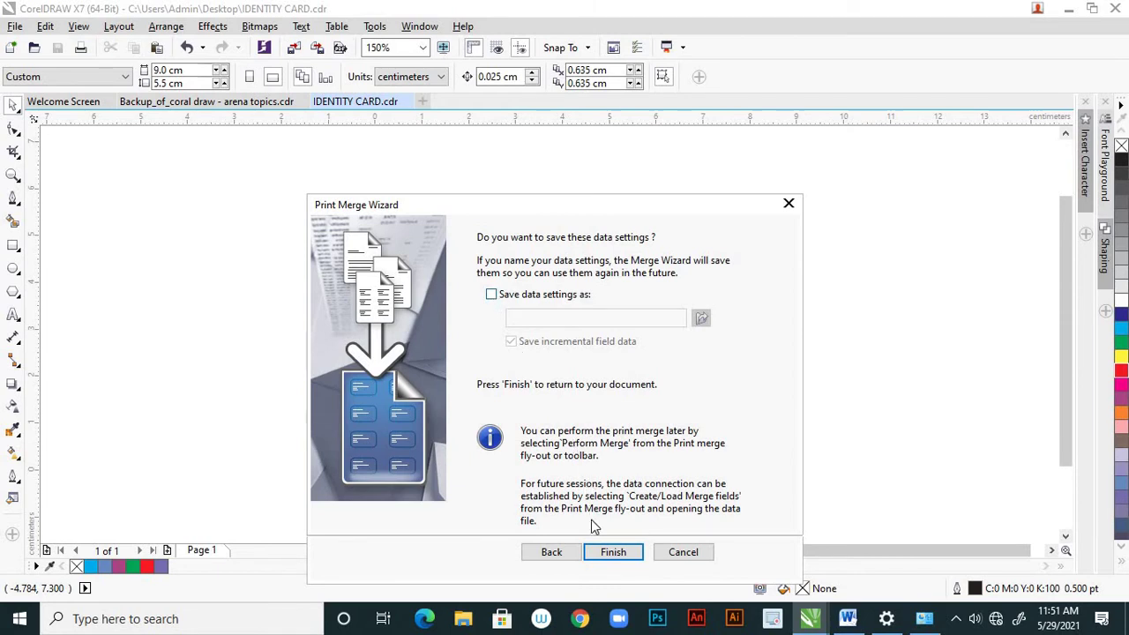
click(612, 554)
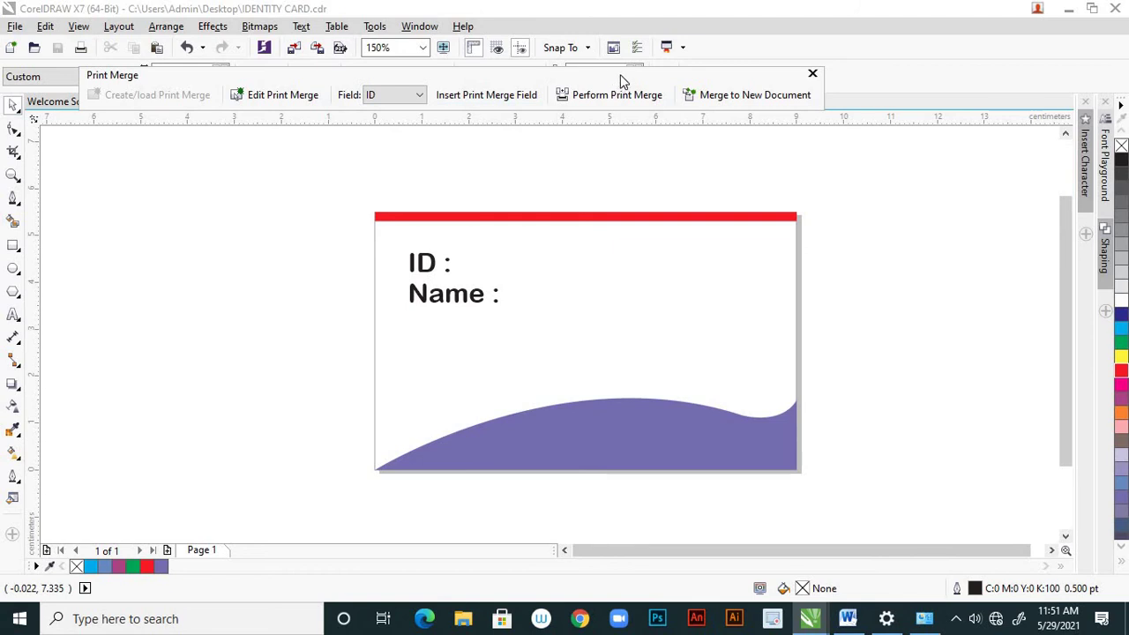
Insert the ID print merge field and place it beside the "ID :" label on the card
drag(622, 81, 681, 162)
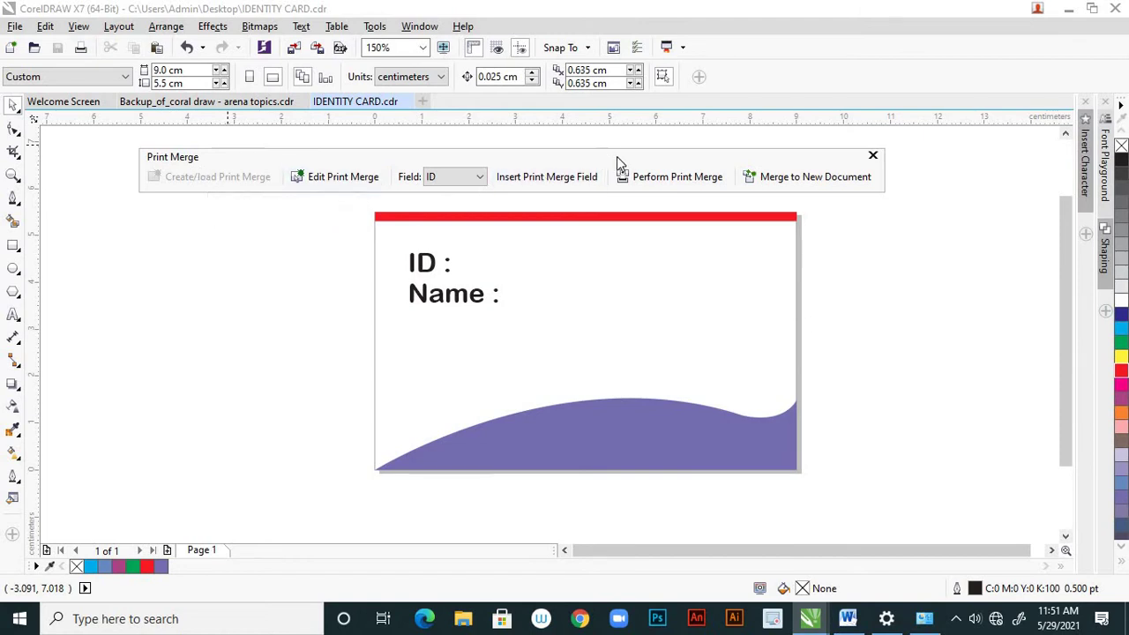
drag(622, 156, 627, 144)
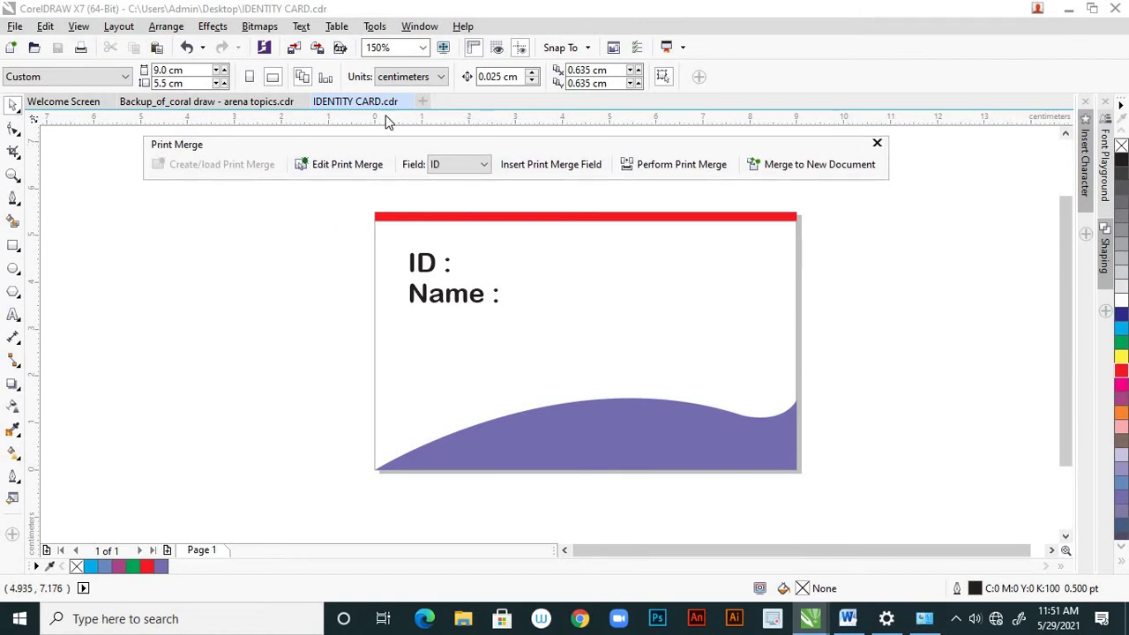
click(484, 168)
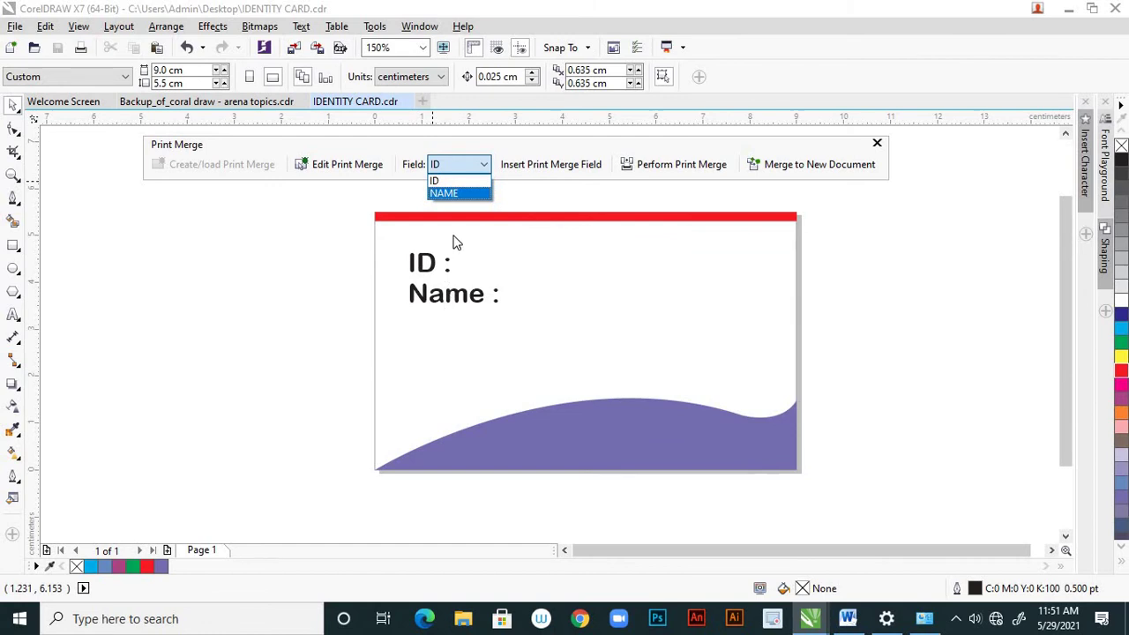
click(444, 182)
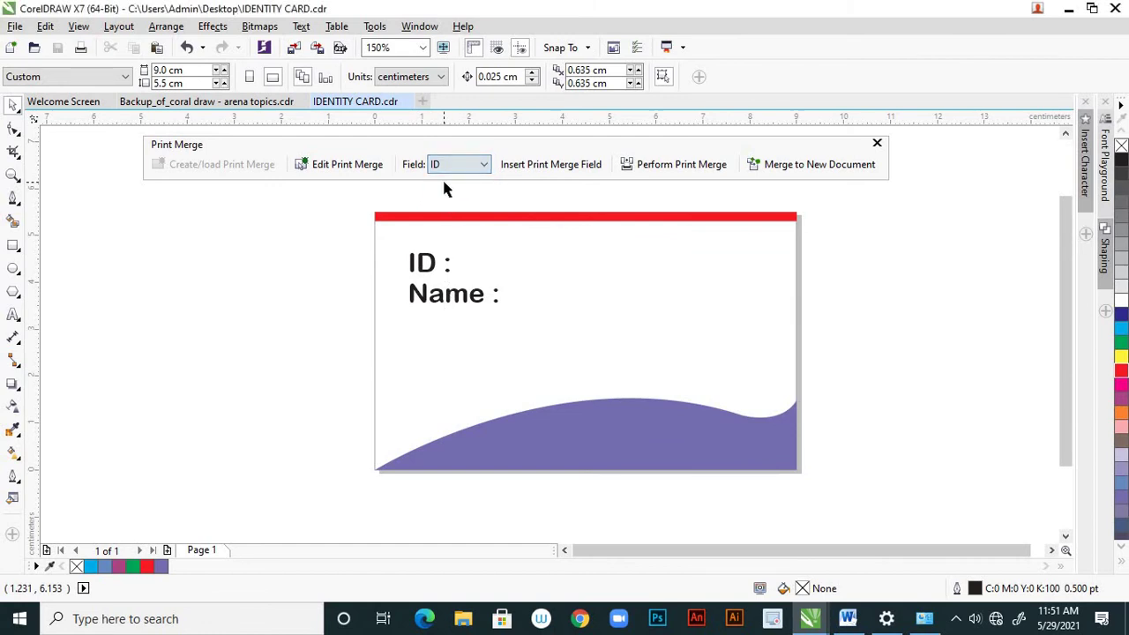
click(554, 169)
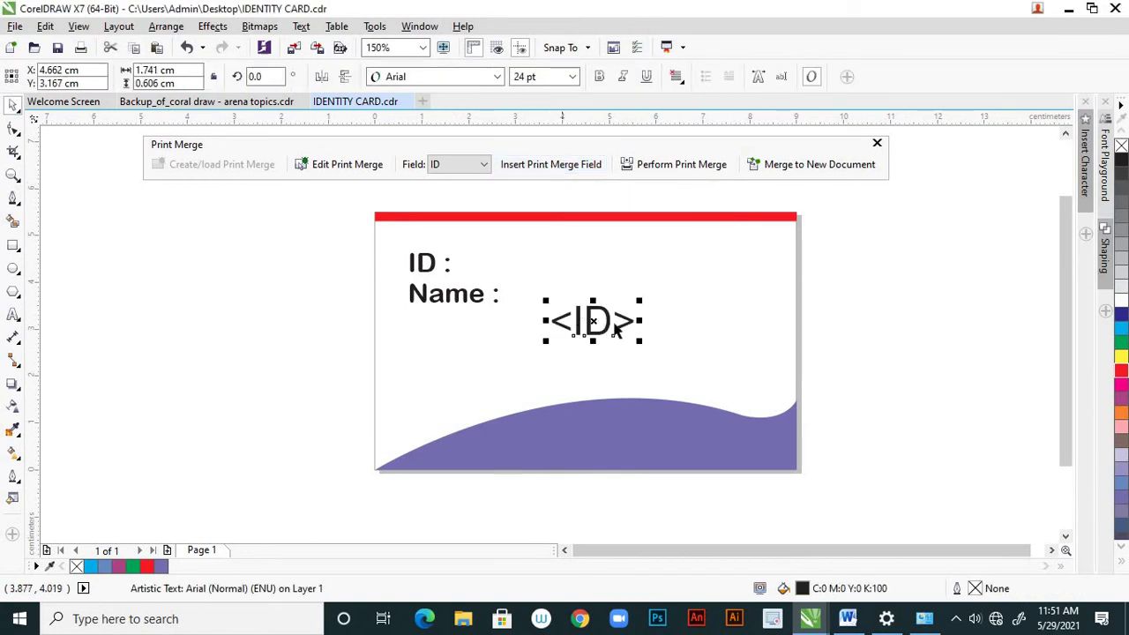
drag(603, 311, 526, 261)
click(525, 258)
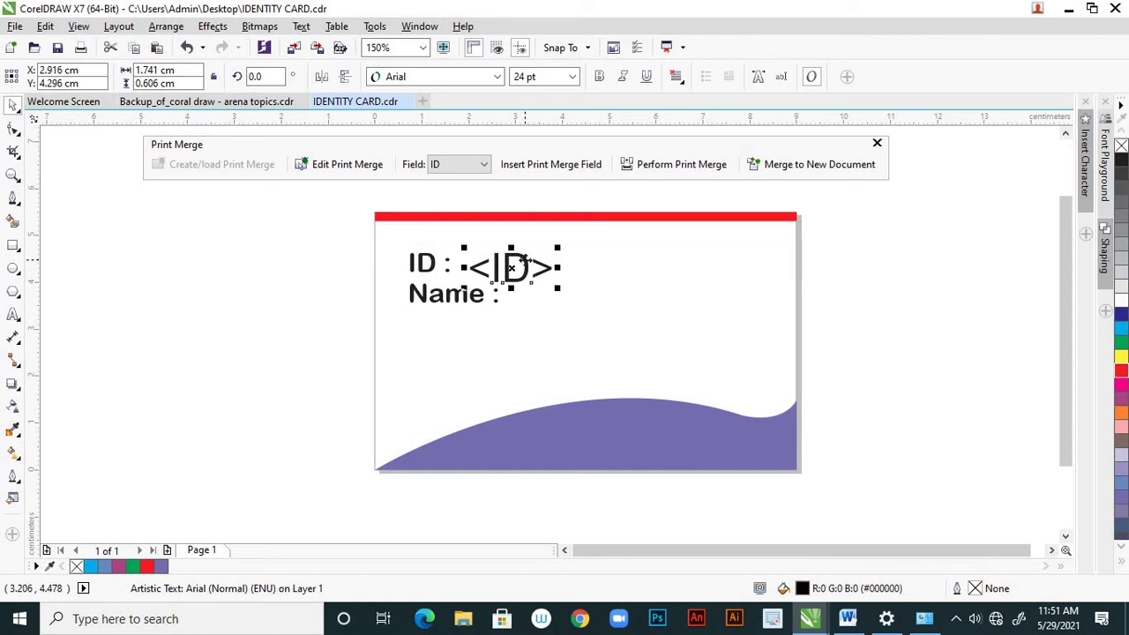
Insert the NAME print merge field and place it beside the "Name :" label on the card
click(481, 167)
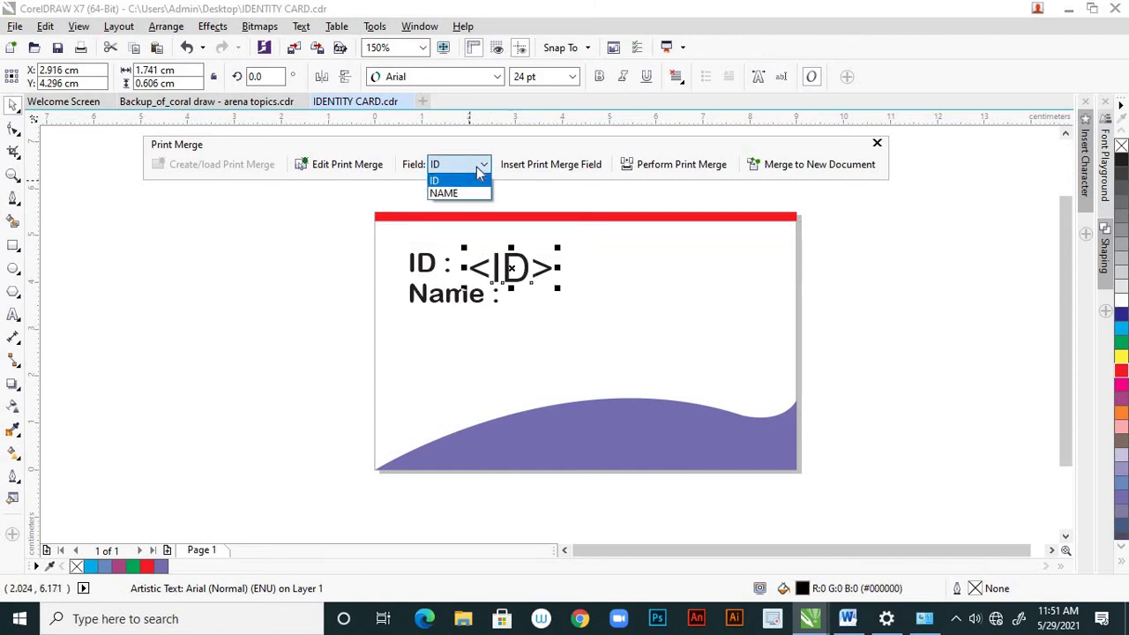
click(466, 194)
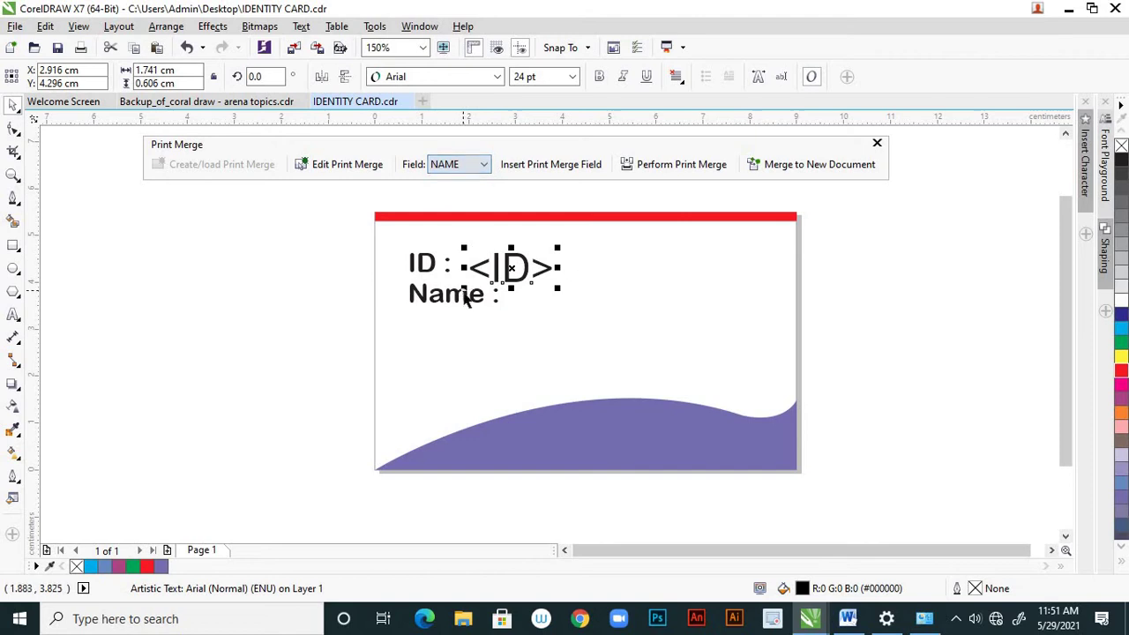
click(550, 165)
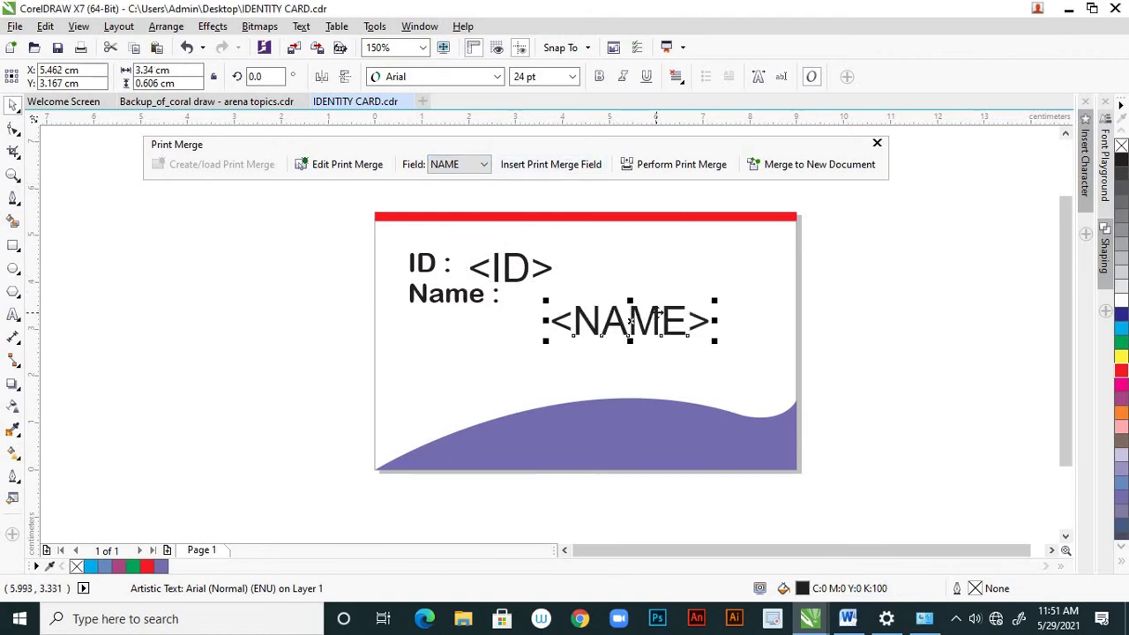
drag(627, 322, 597, 310)
Set the ID merge field's font size to 16 pt and move it closer to the "ID :" label
click(531, 275)
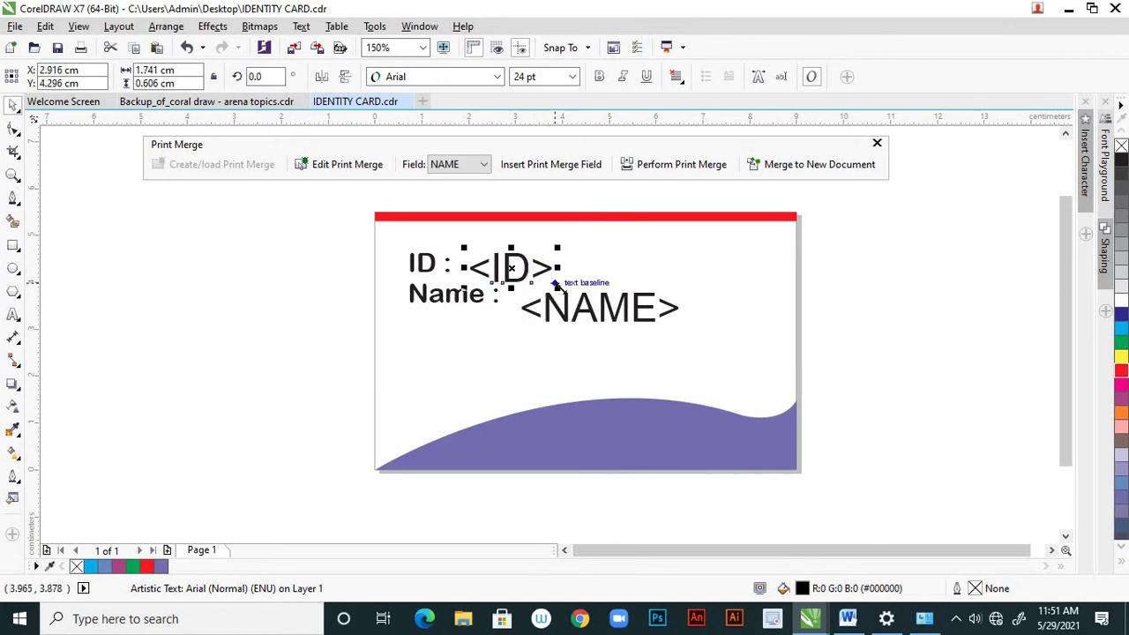
drag(558, 287, 549, 283)
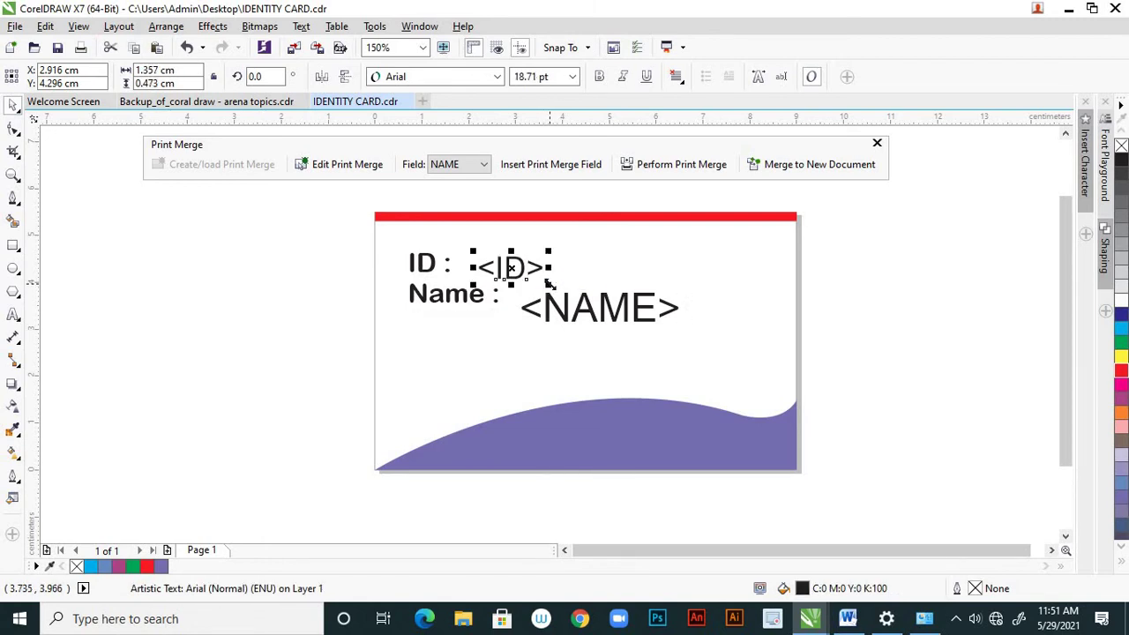
click(573, 78)
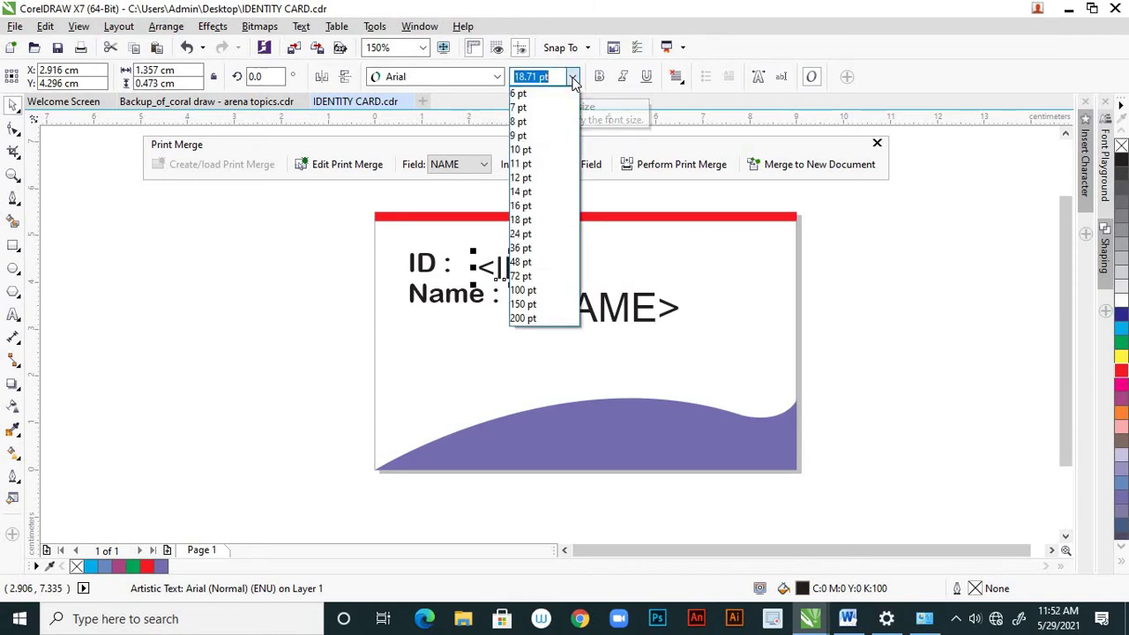
click(523, 206)
drag(509, 268, 509, 270)
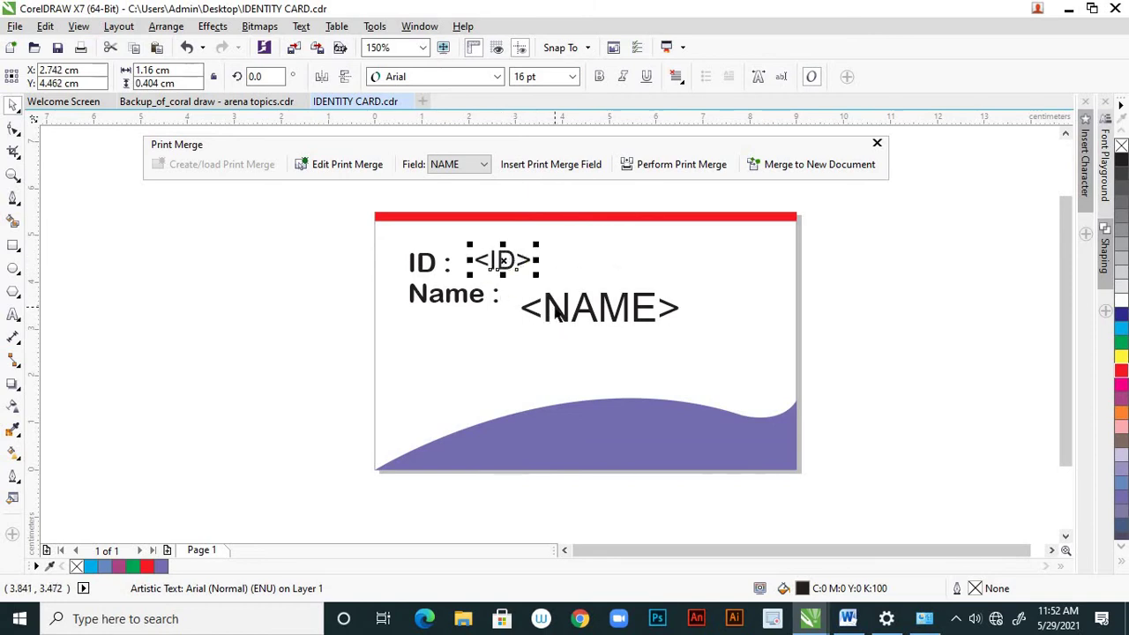
Set the NAME merge field's font size to 16 pt and move it directly beside the "Name :" label
click(556, 312)
click(573, 77)
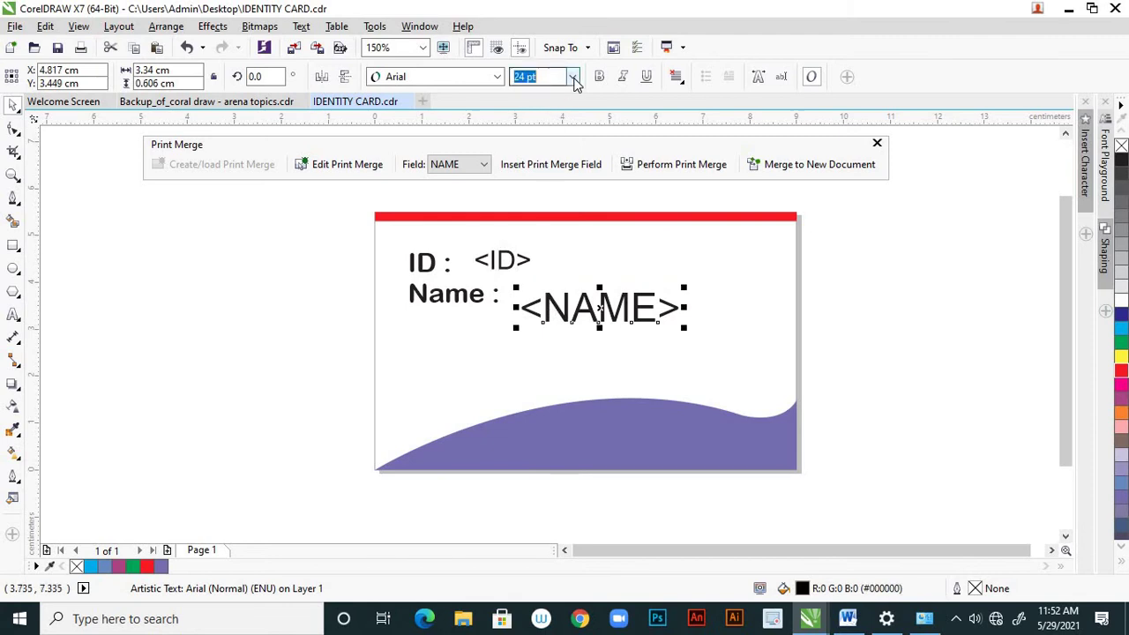
text(7)
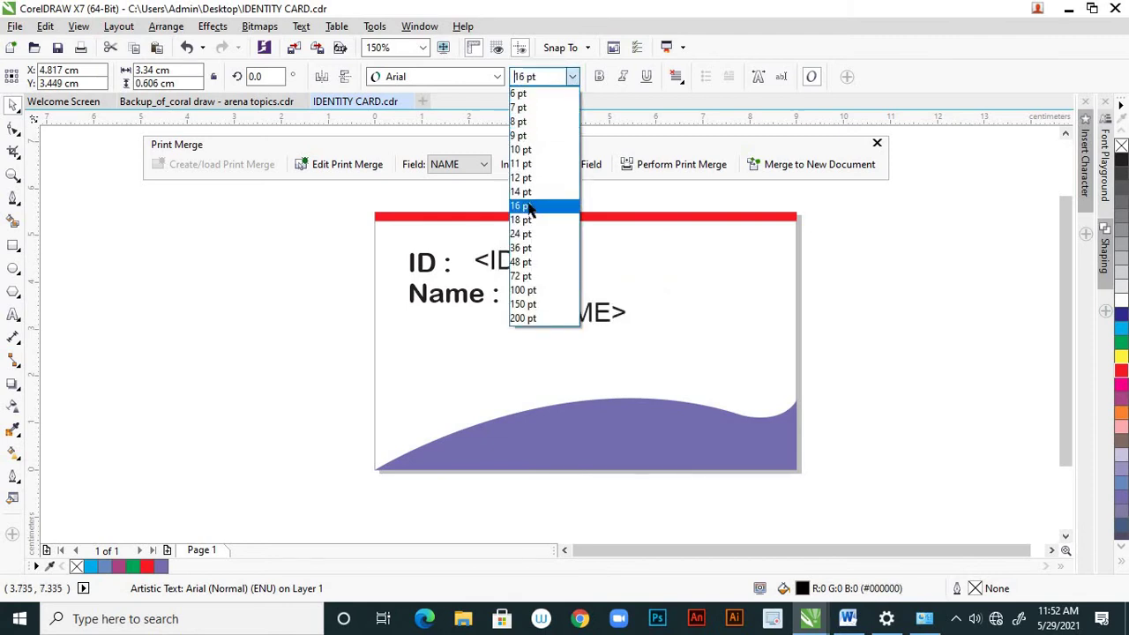
click(531, 206)
drag(571, 310, 551, 293)
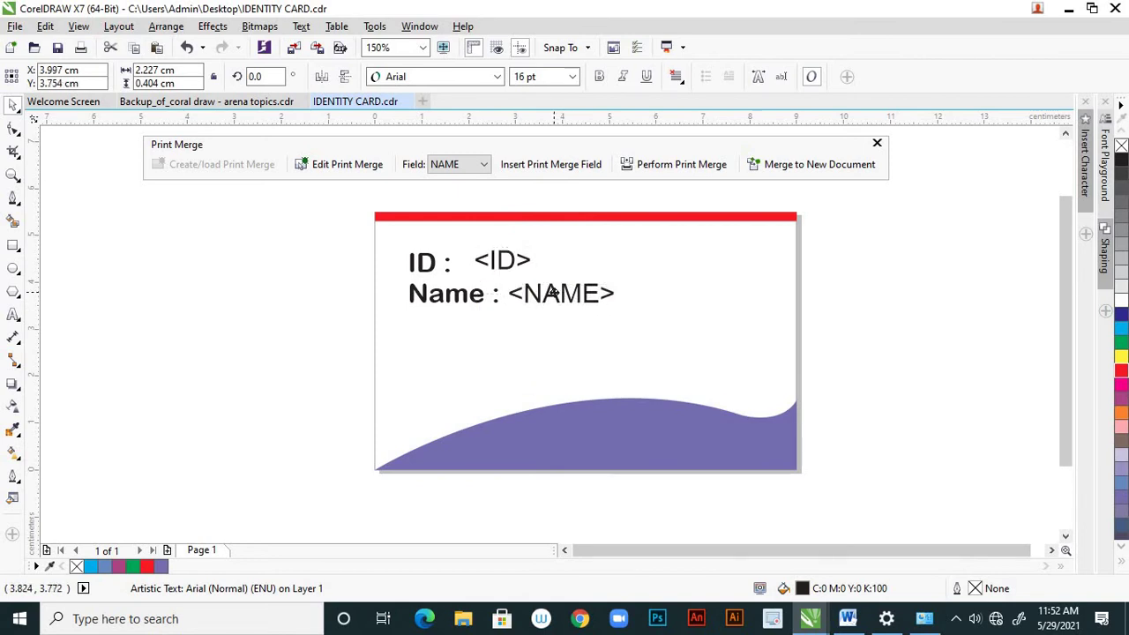
Change the font of the ID and NAME merge fields to Arial Rounded MT Bold
click(505, 259)
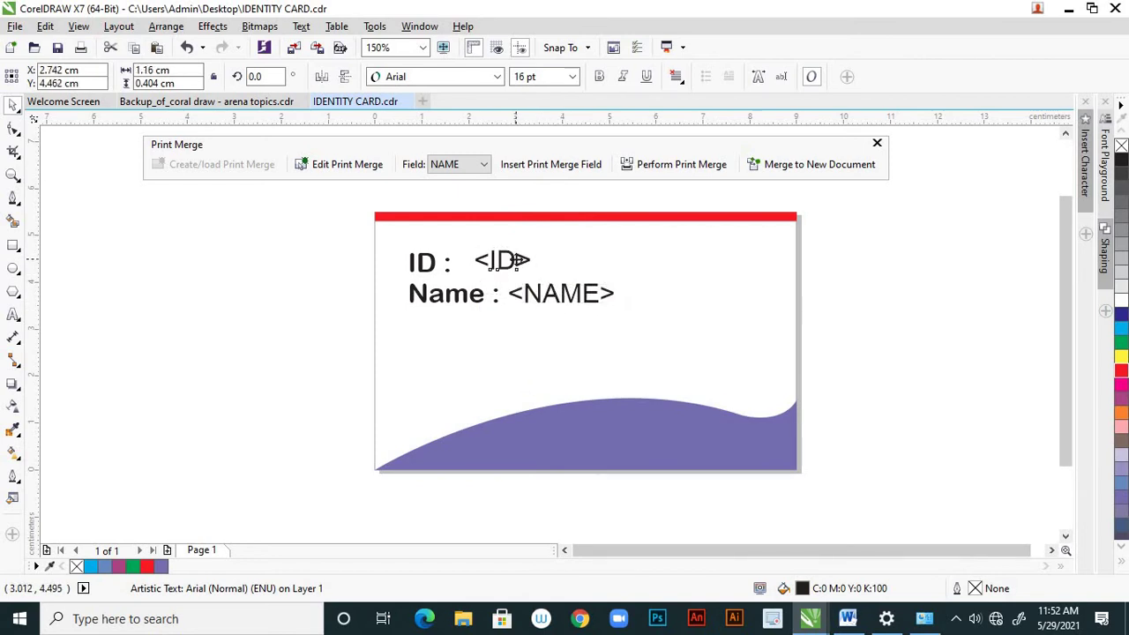
click(497, 77)
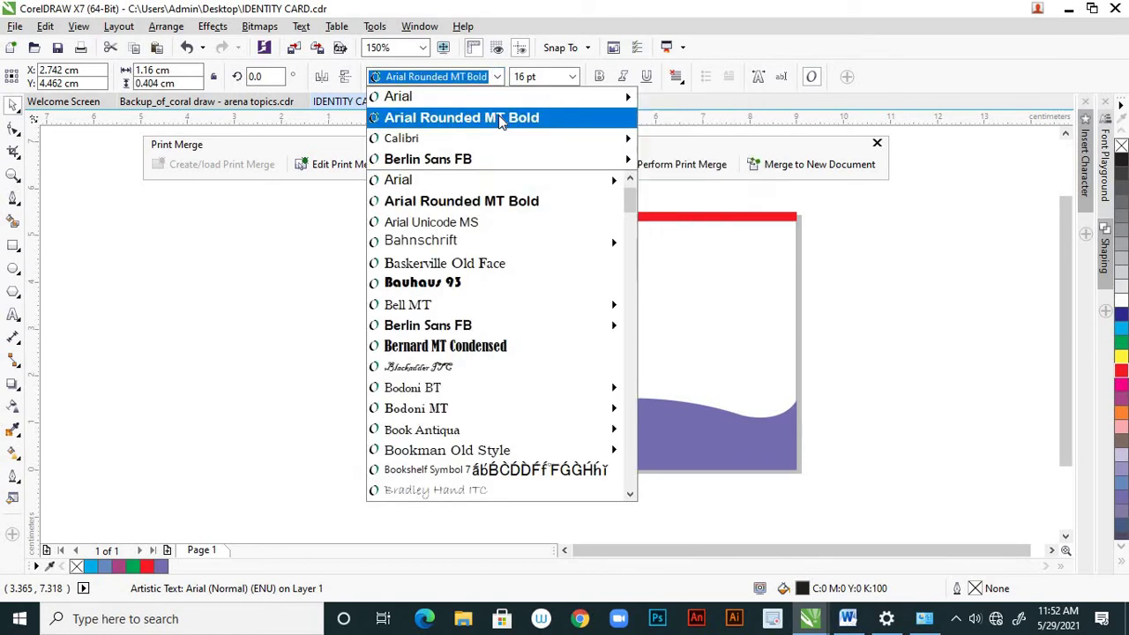
click(499, 118)
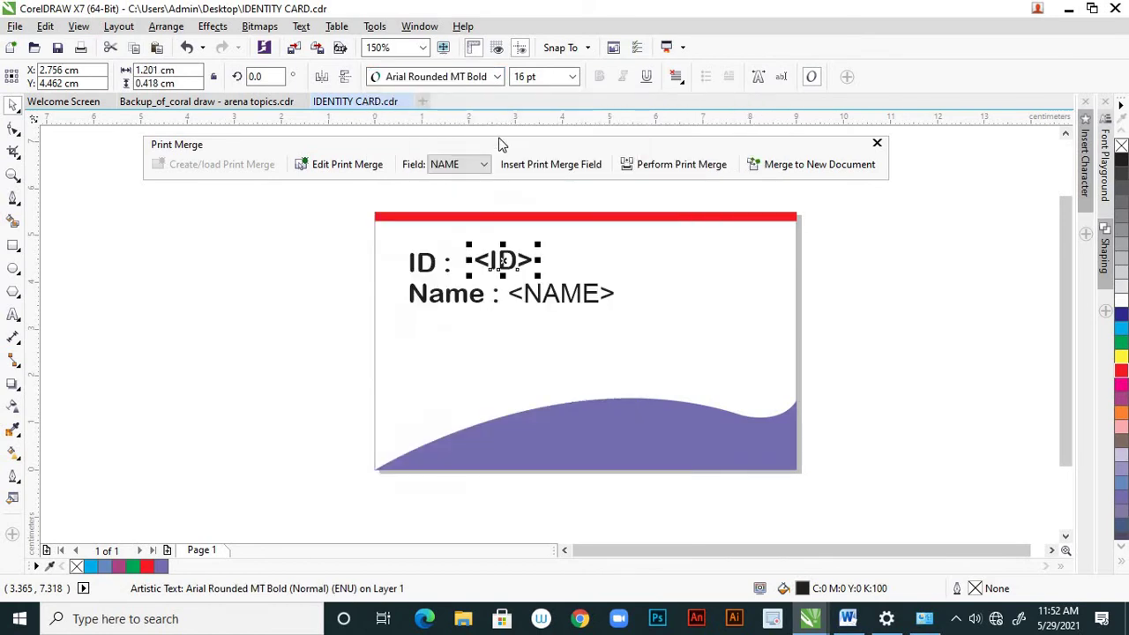
click(556, 300)
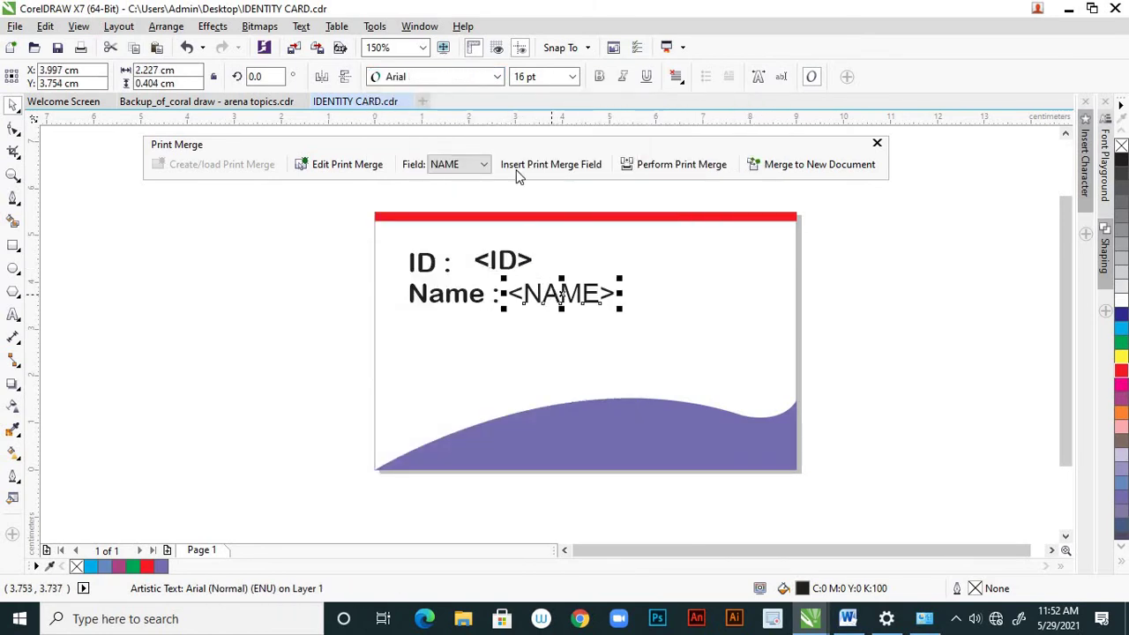
click(498, 77)
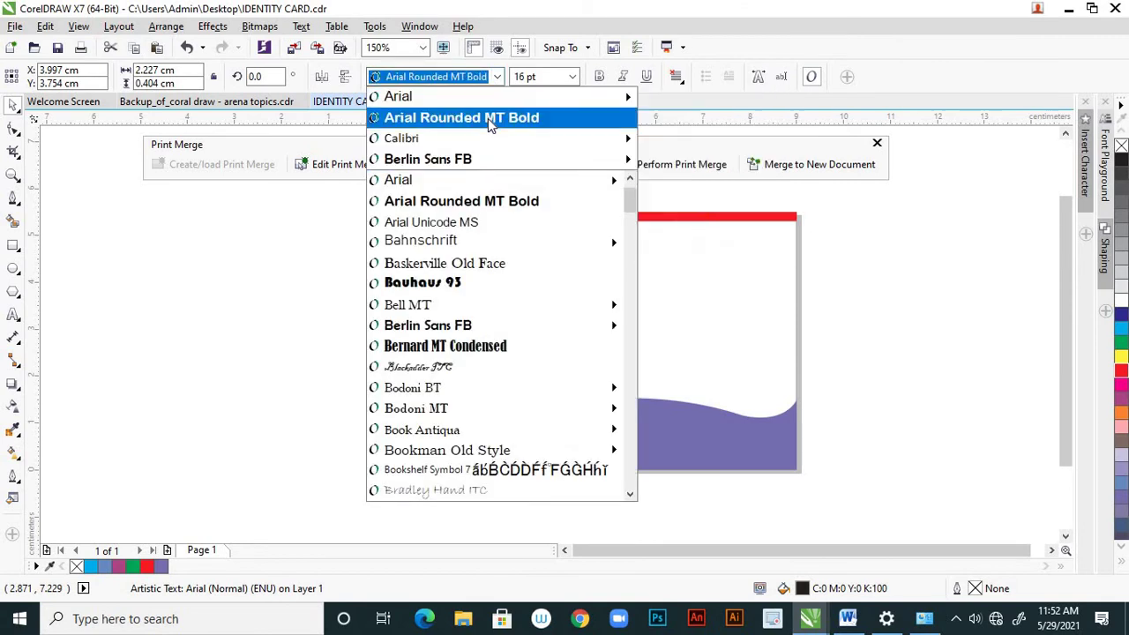
click(488, 118)
click(546, 351)
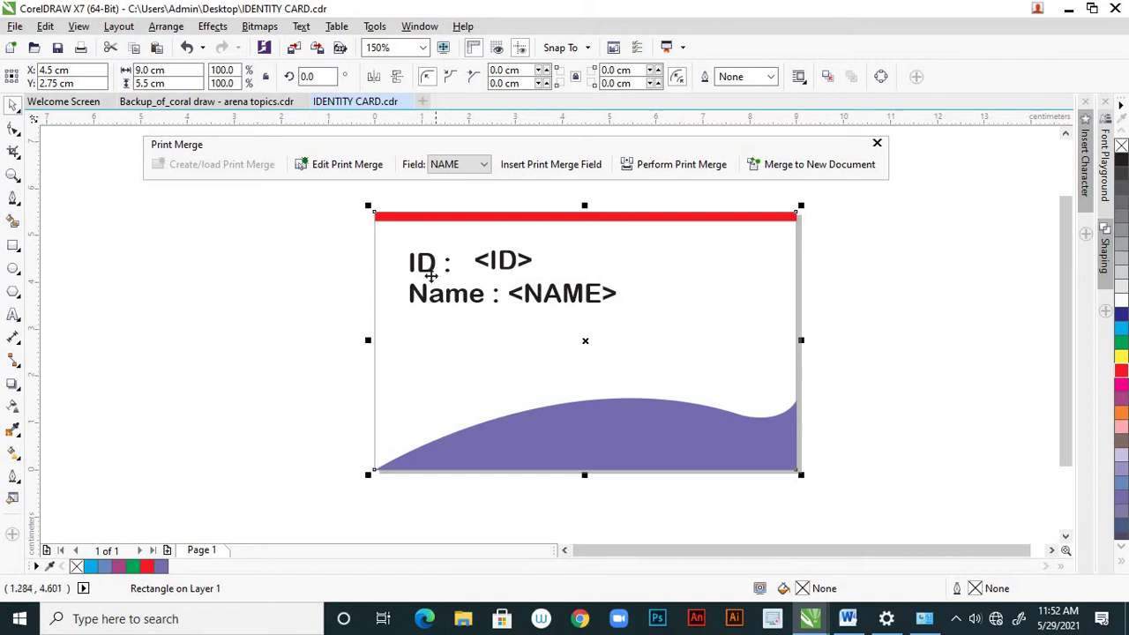
Nudge the ID and NAME merge fields so that each lines up with its label on the card
click(507, 262)
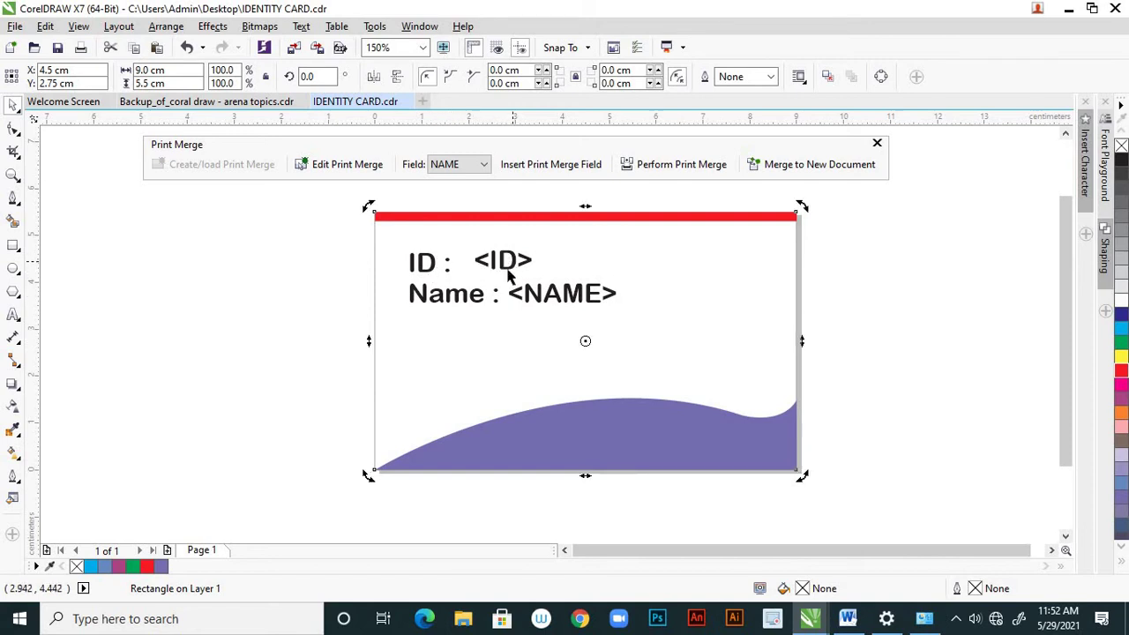
click(510, 262)
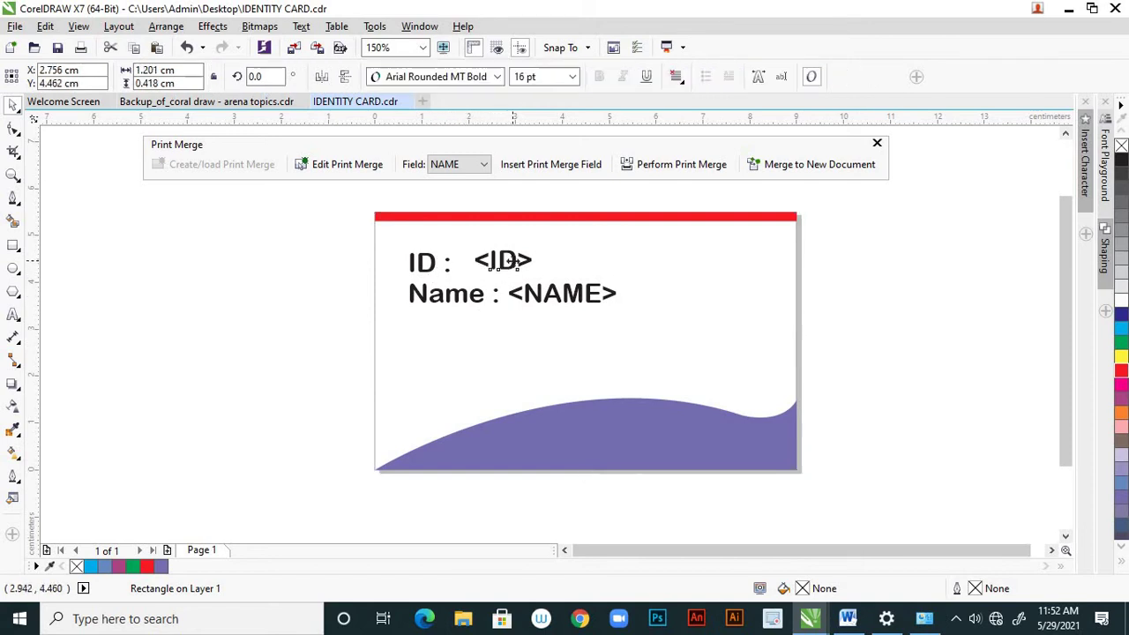
mouse_move(510, 262)
mouse_down()
mouse_move(503, 254)
mouse_move(503, 268)
mouse_up()
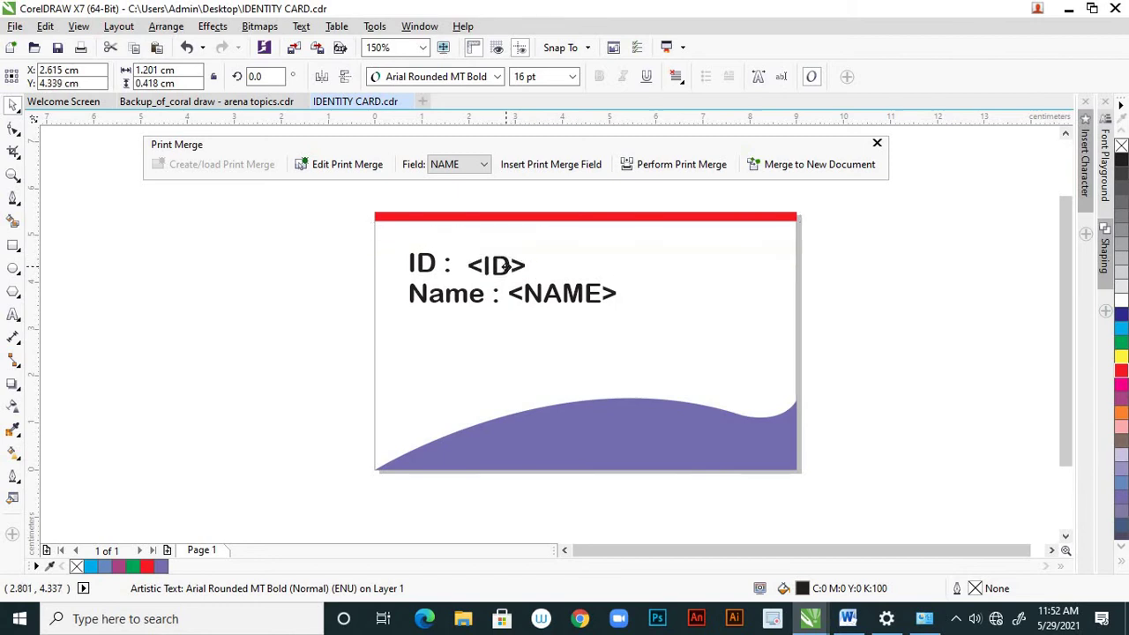
click(508, 272)
click(515, 304)
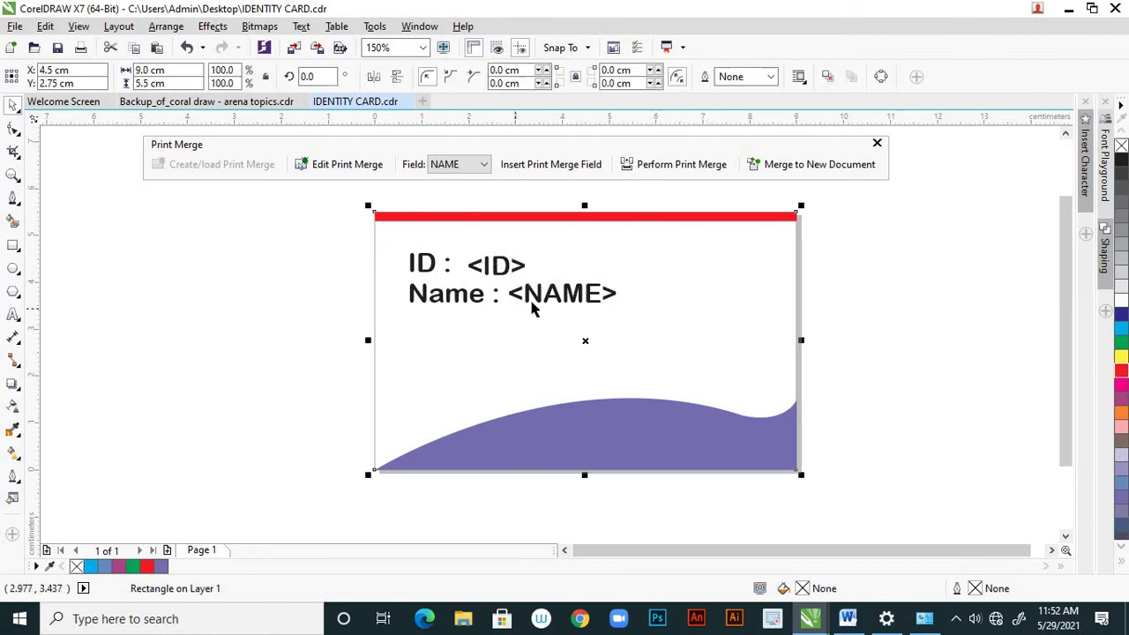
click(554, 298)
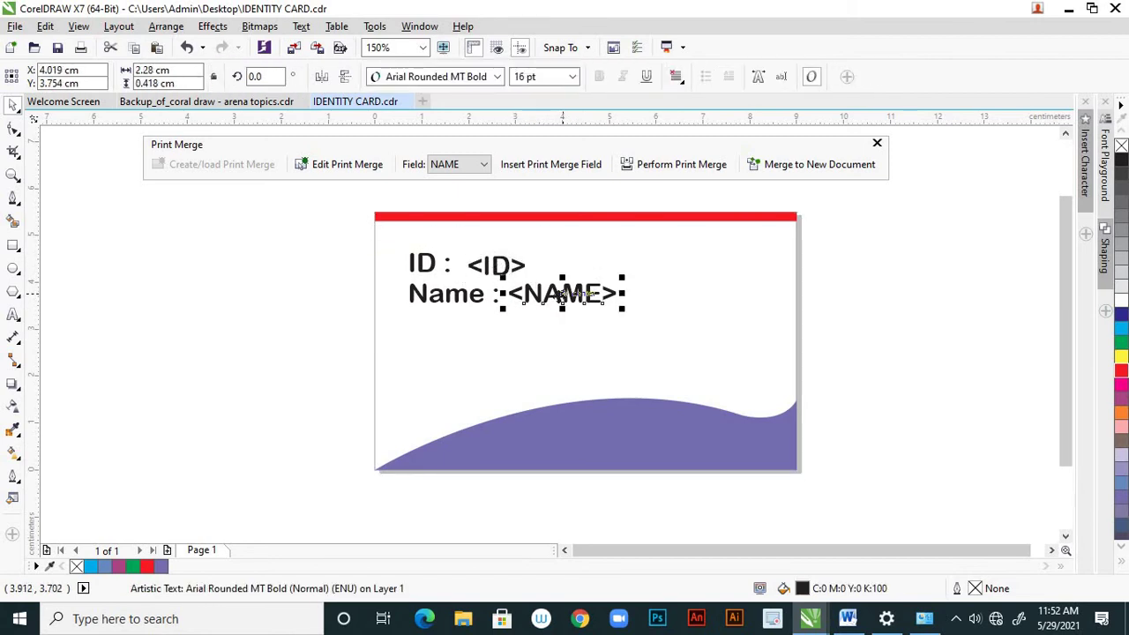
drag(562, 294, 562, 293)
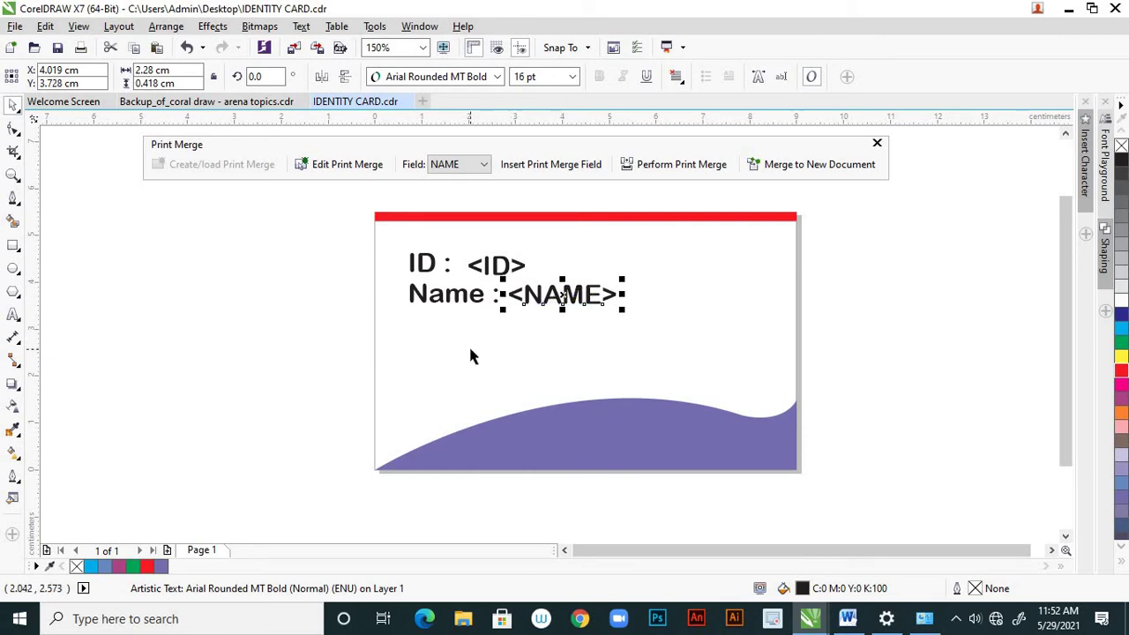
Clear the selection and merge the card with its data records into a new document
click(471, 356)
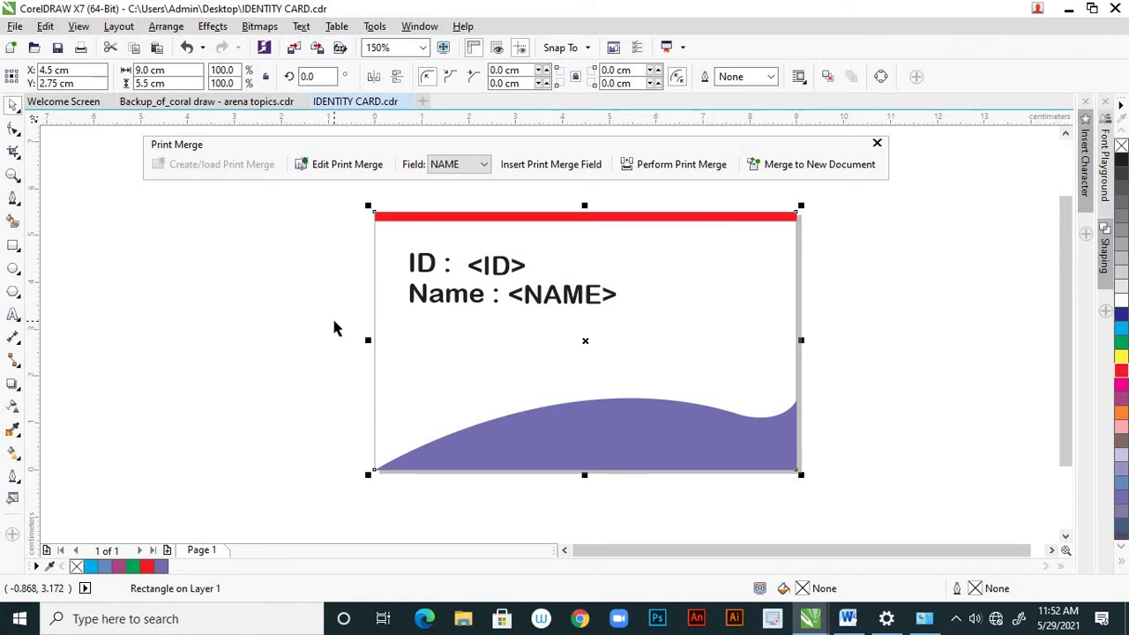
click(836, 360)
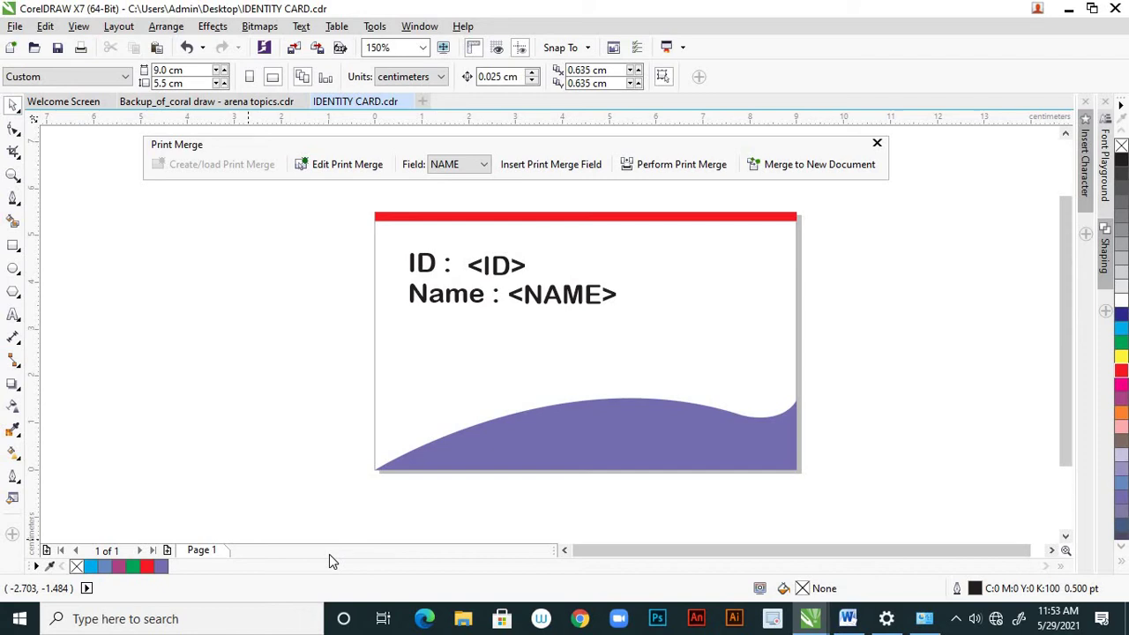
click(821, 165)
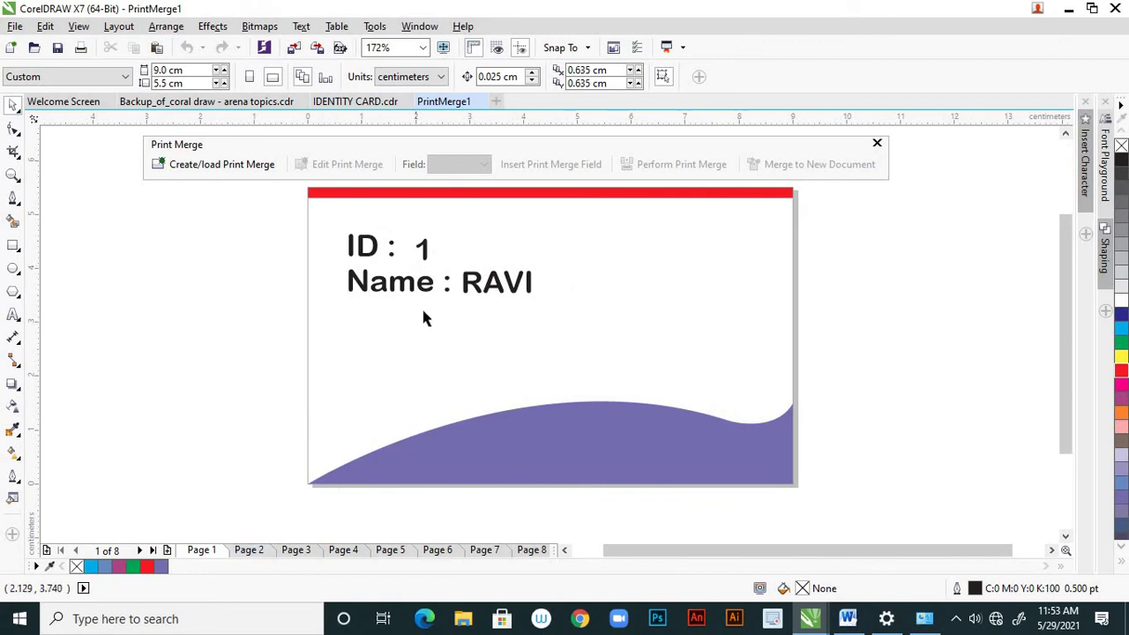
Examine the ID and name on each merged card from page 2 to page 8, and return to page 1
click(249, 551)
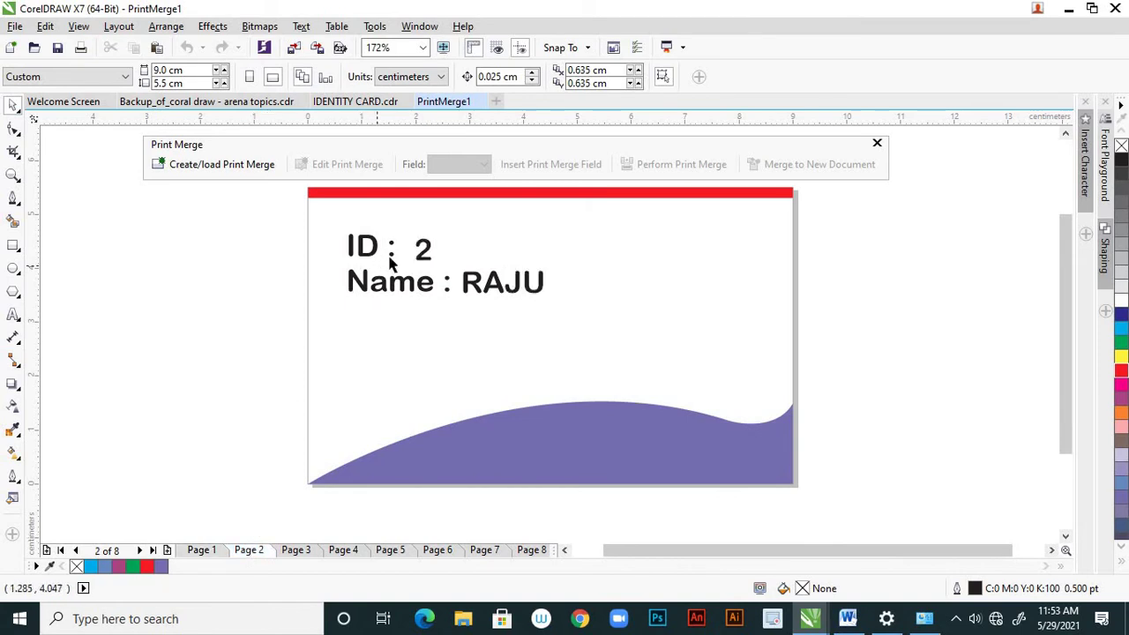
click(302, 548)
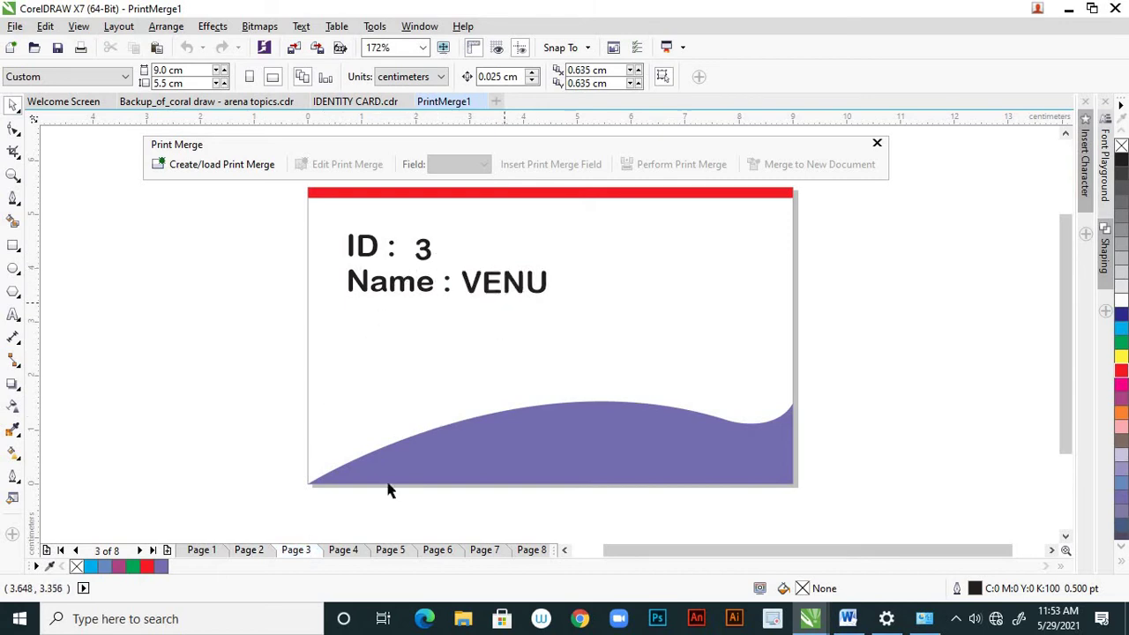
click(344, 550)
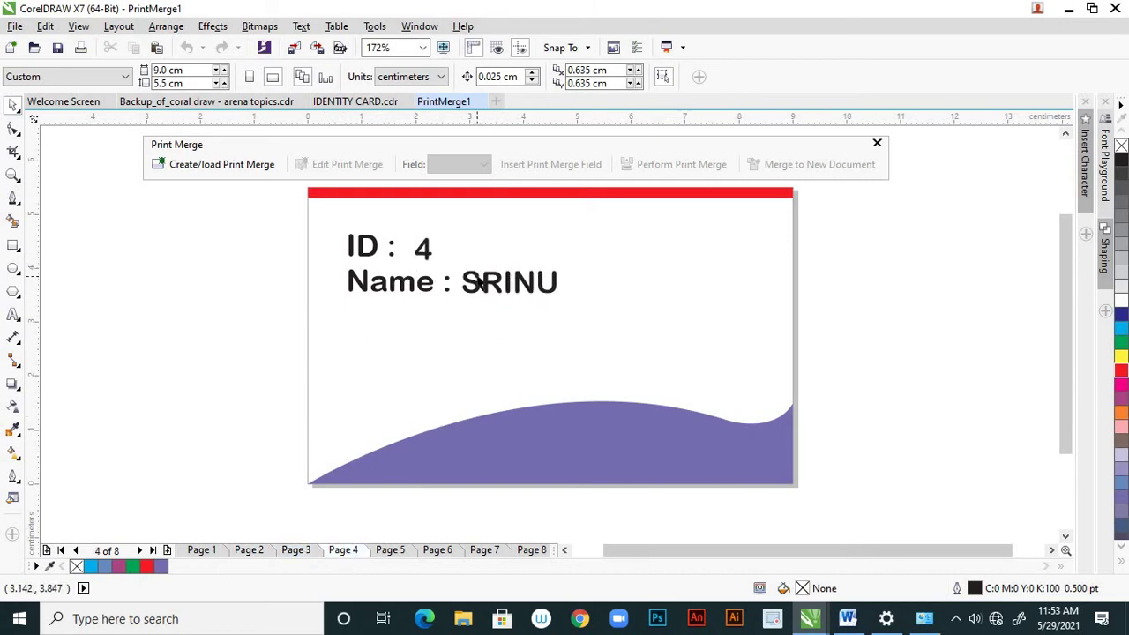
click(391, 550)
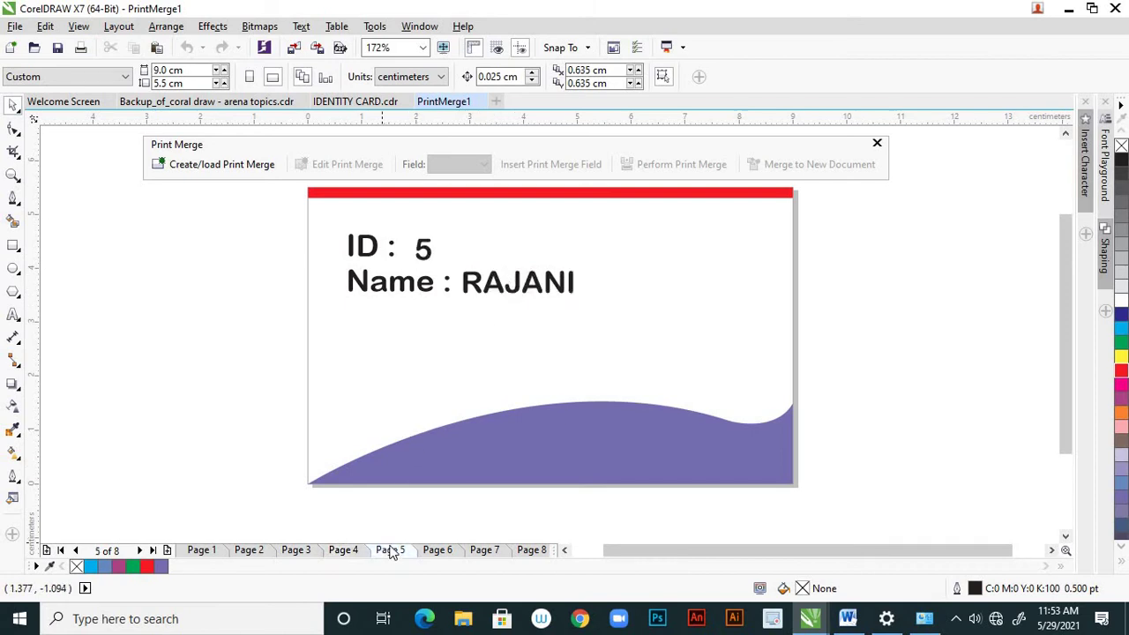
click(439, 551)
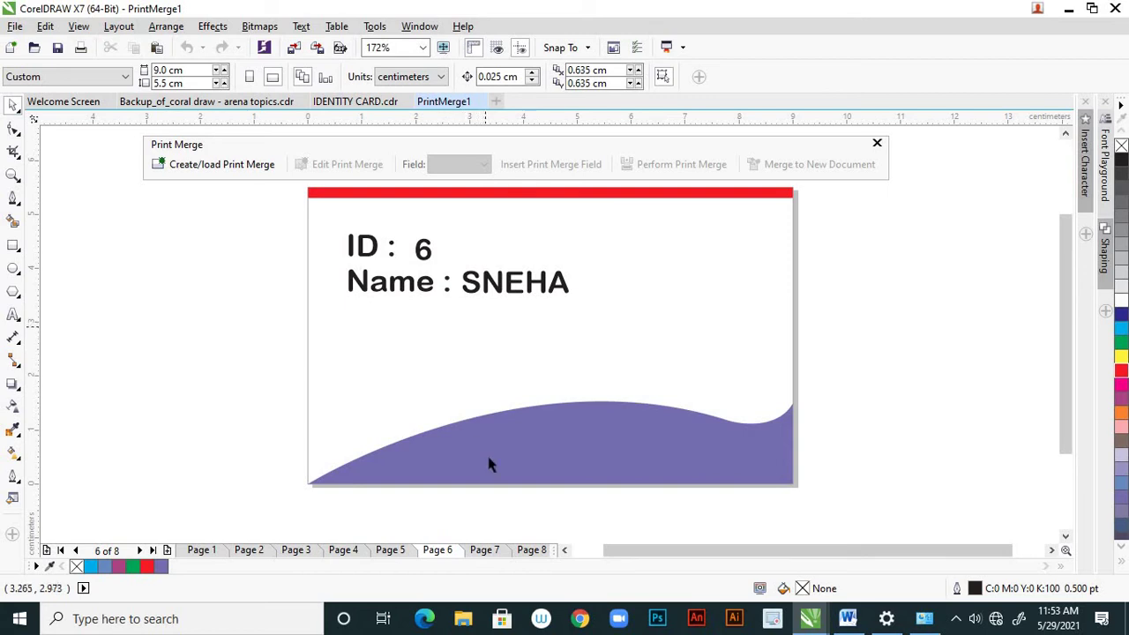
click(485, 550)
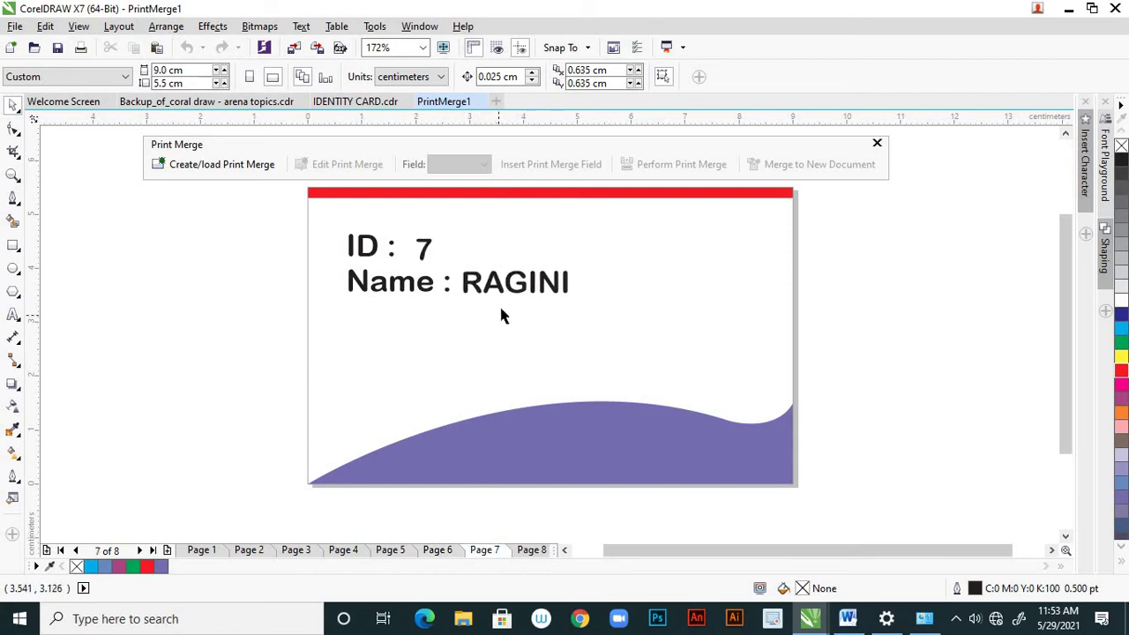
click(532, 549)
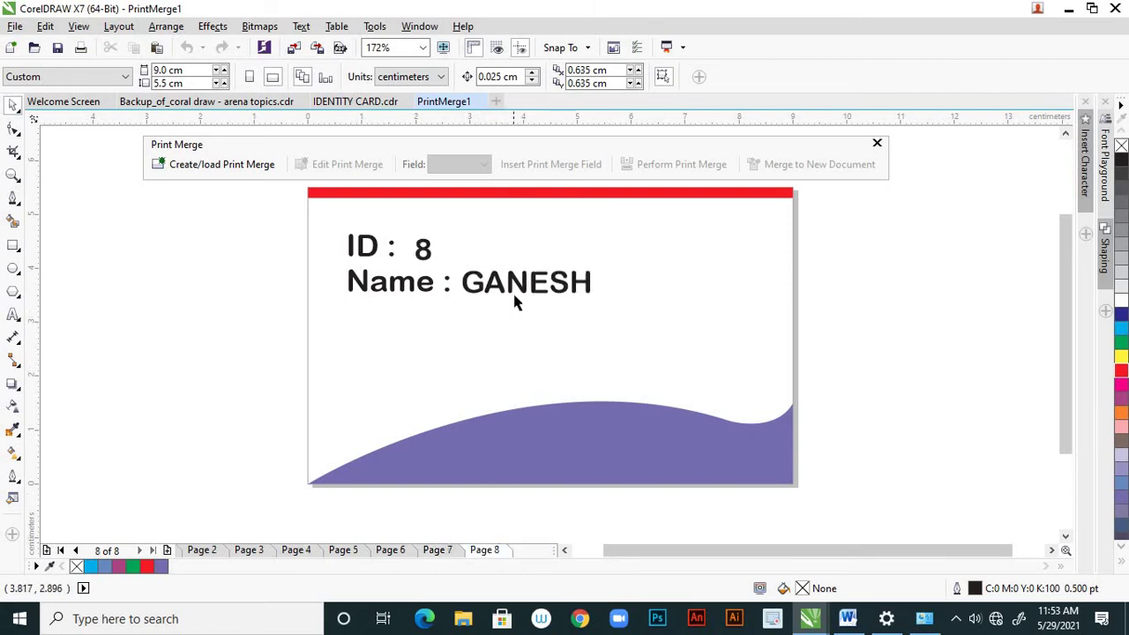
click(202, 550)
click(76, 550)
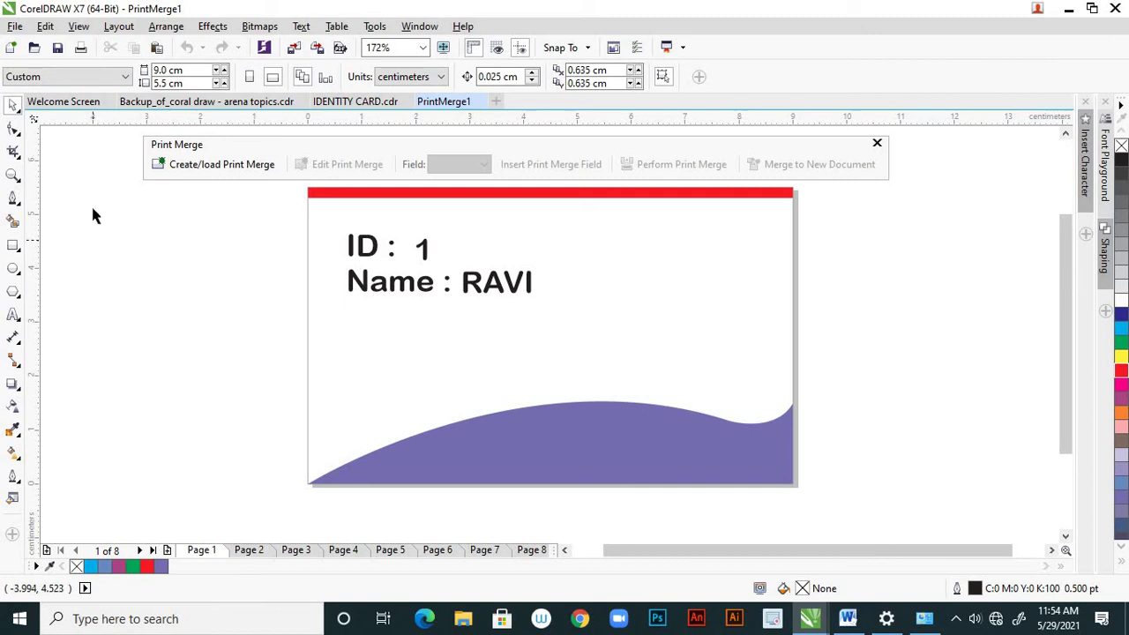
Open the print preview of the merged card document
click(16, 26)
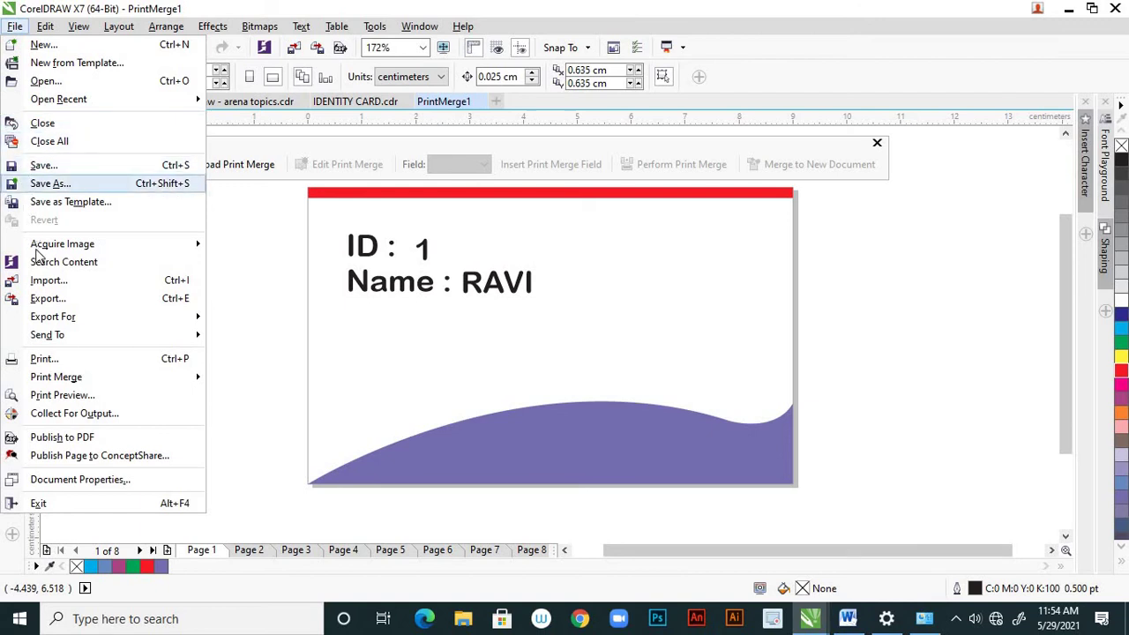
mouse_move(61, 340)
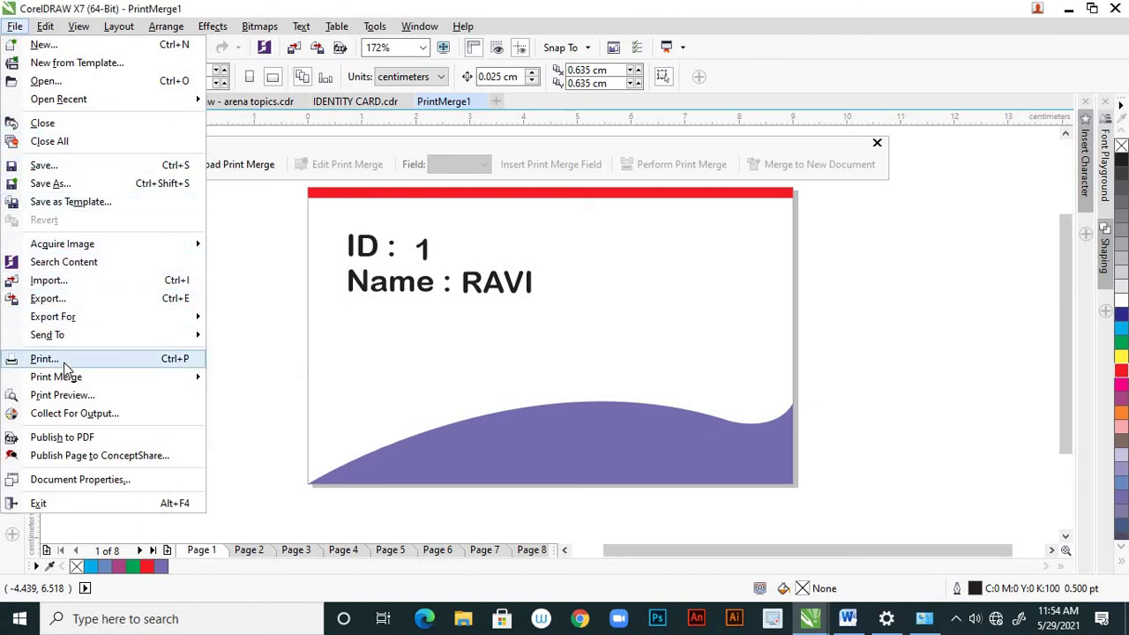
click(66, 359)
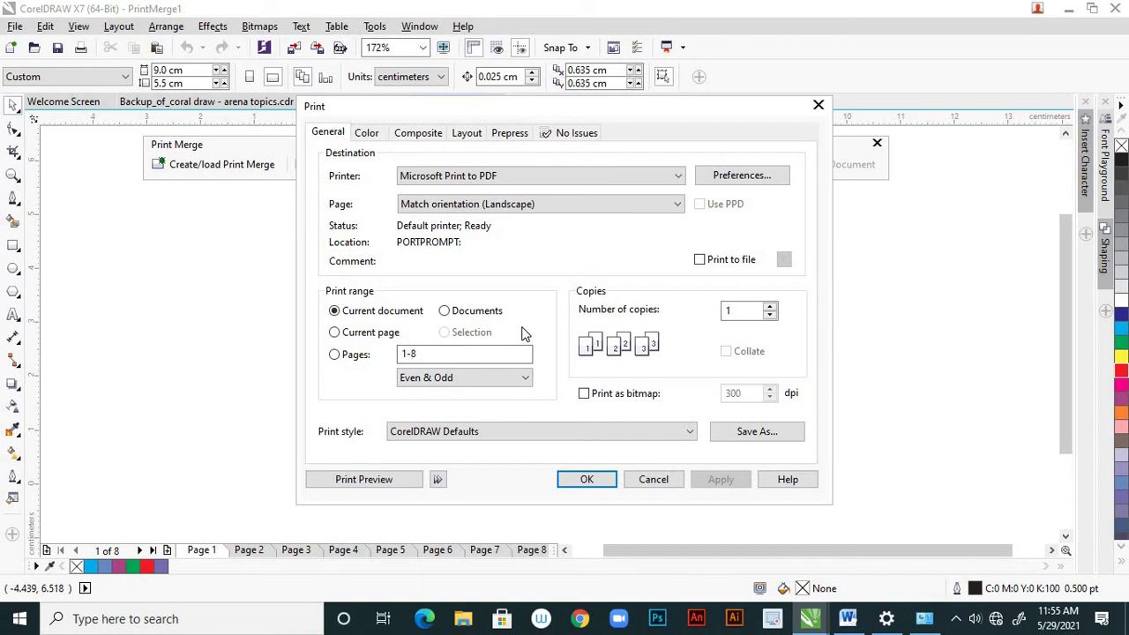
click(371, 479)
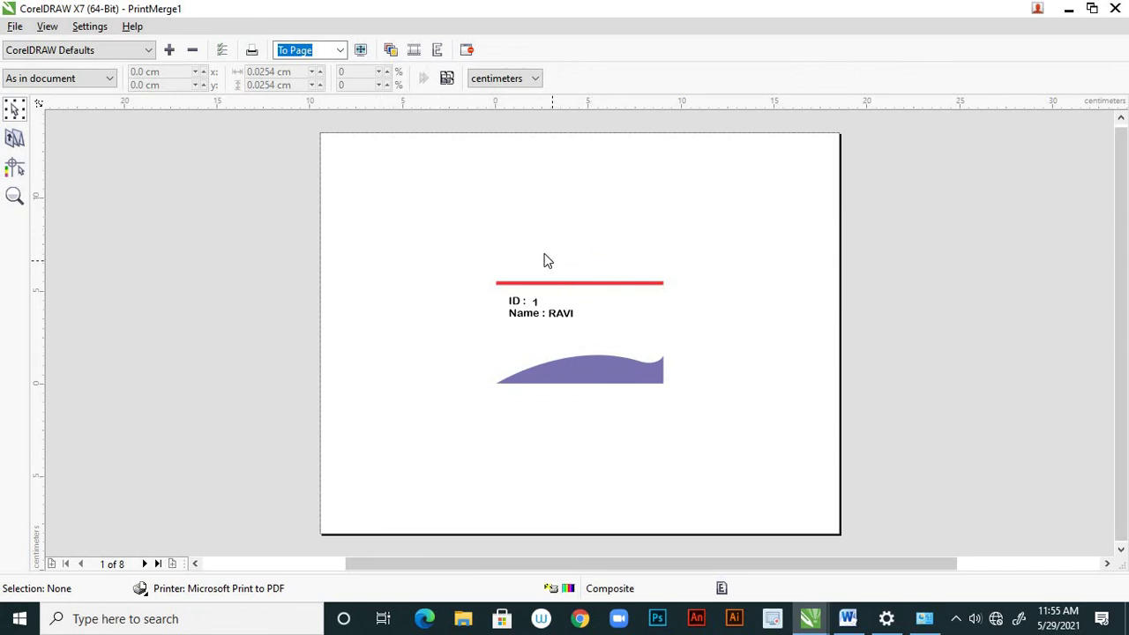
Set the card artwork's position on the print sheet to Center of page
click(14, 141)
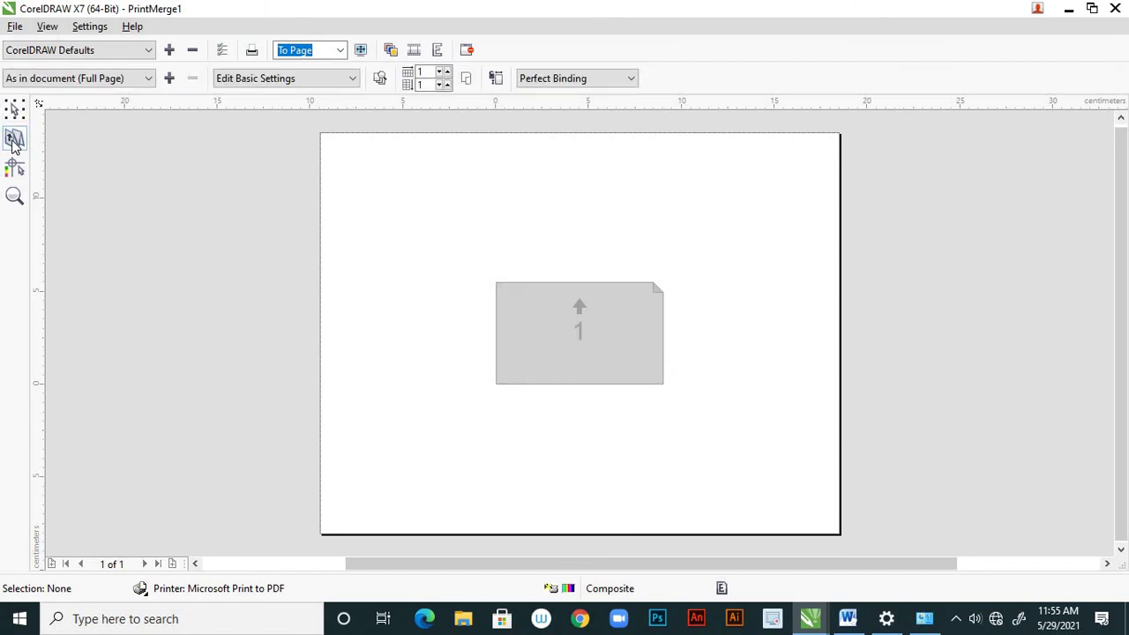
click(14, 170)
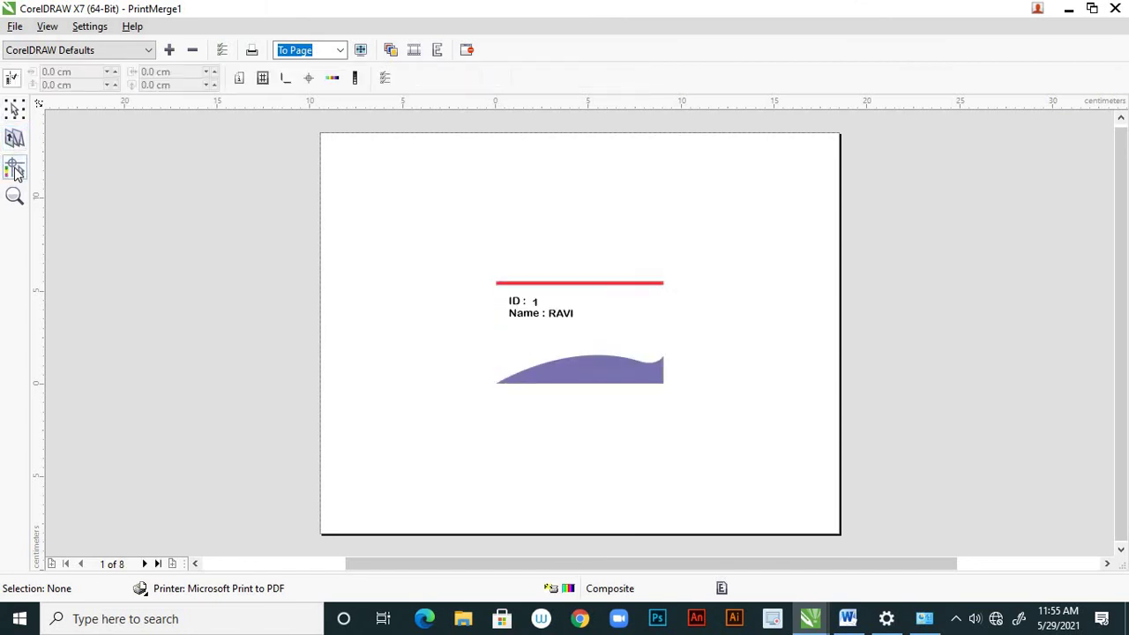
click(18, 117)
click(72, 79)
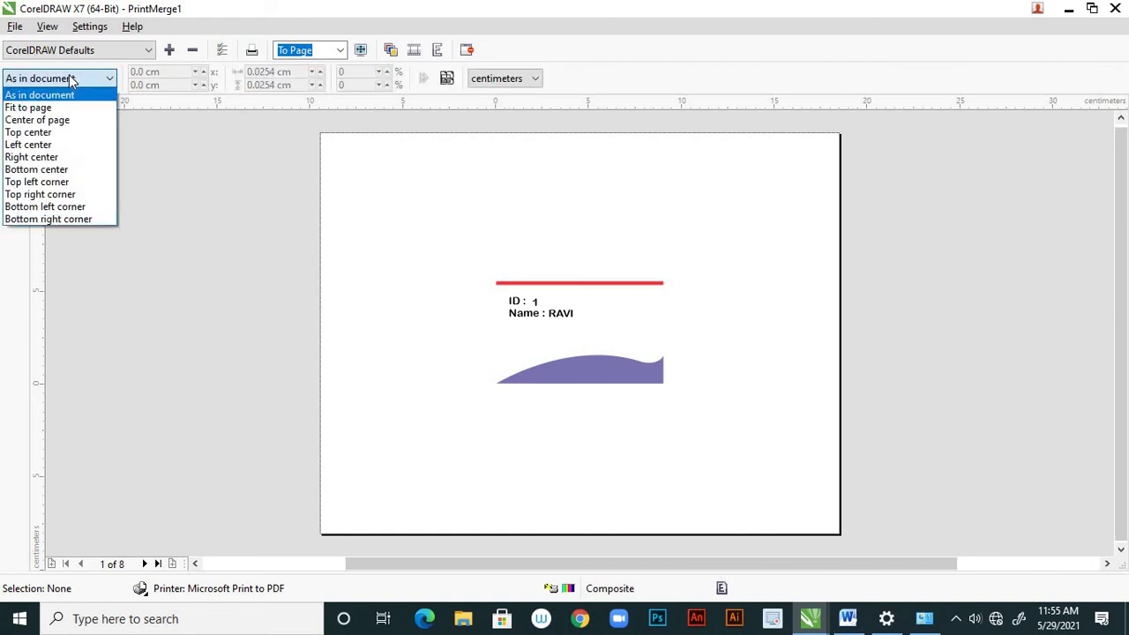
click(66, 120)
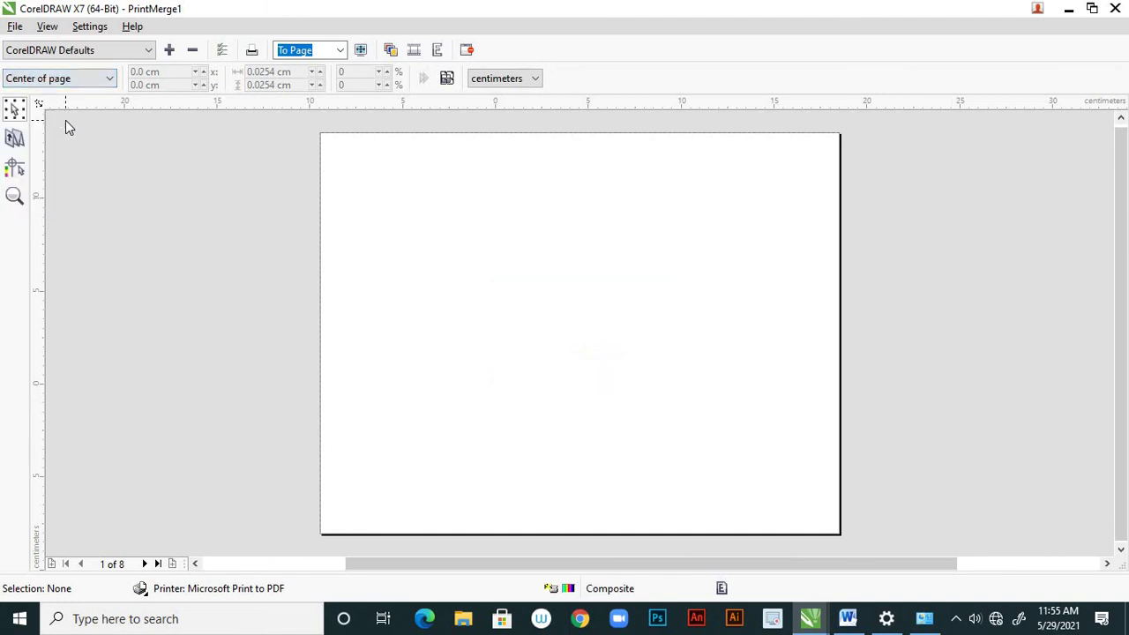
Set the imposition layout to 4 x 4 (16-up) and preview the cards arranged on the sheet
click(15, 169)
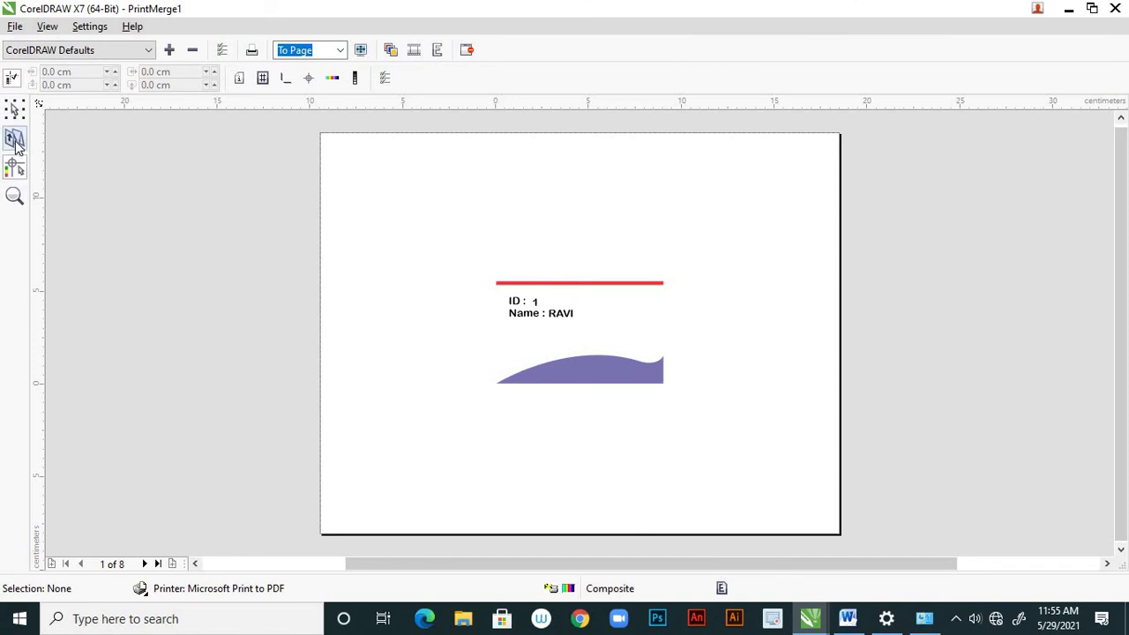
click(16, 141)
click(84, 81)
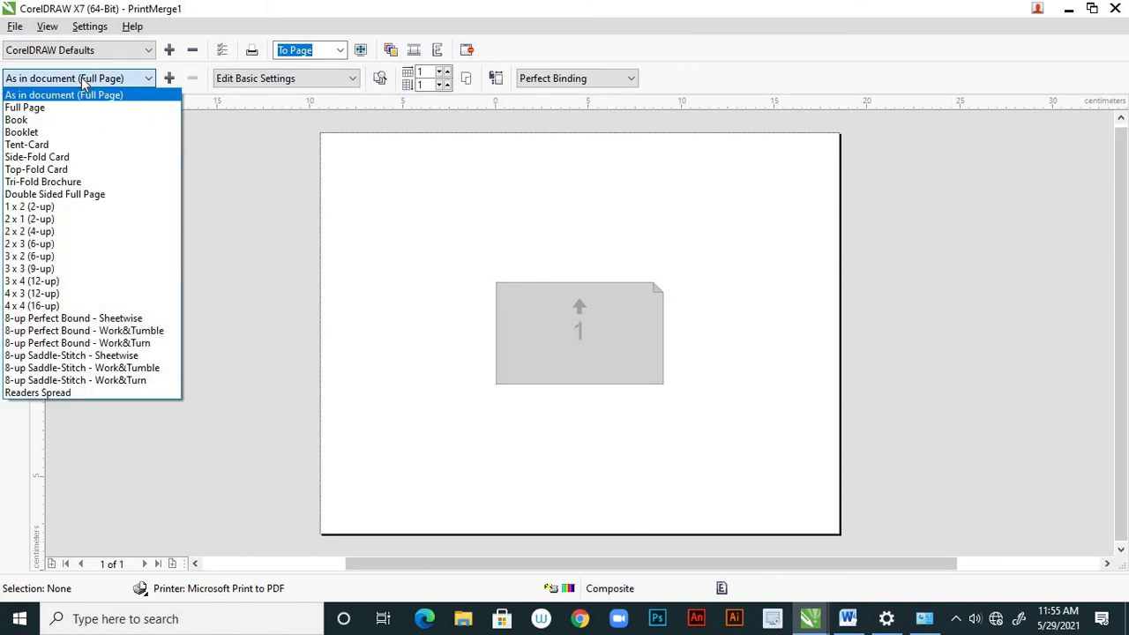
click(53, 305)
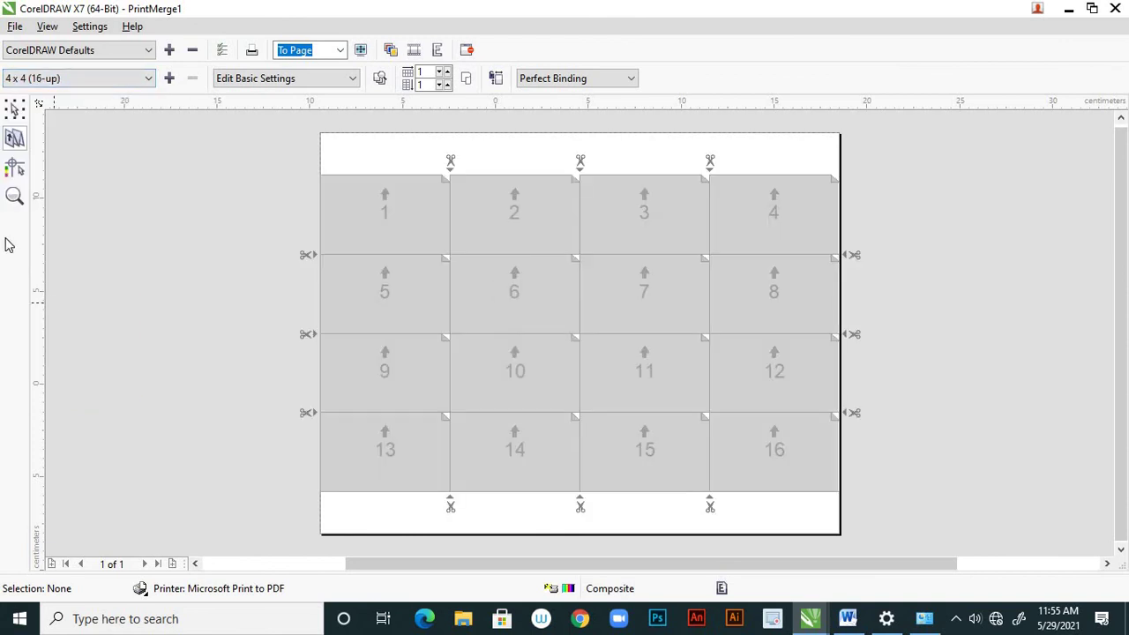
click(14, 167)
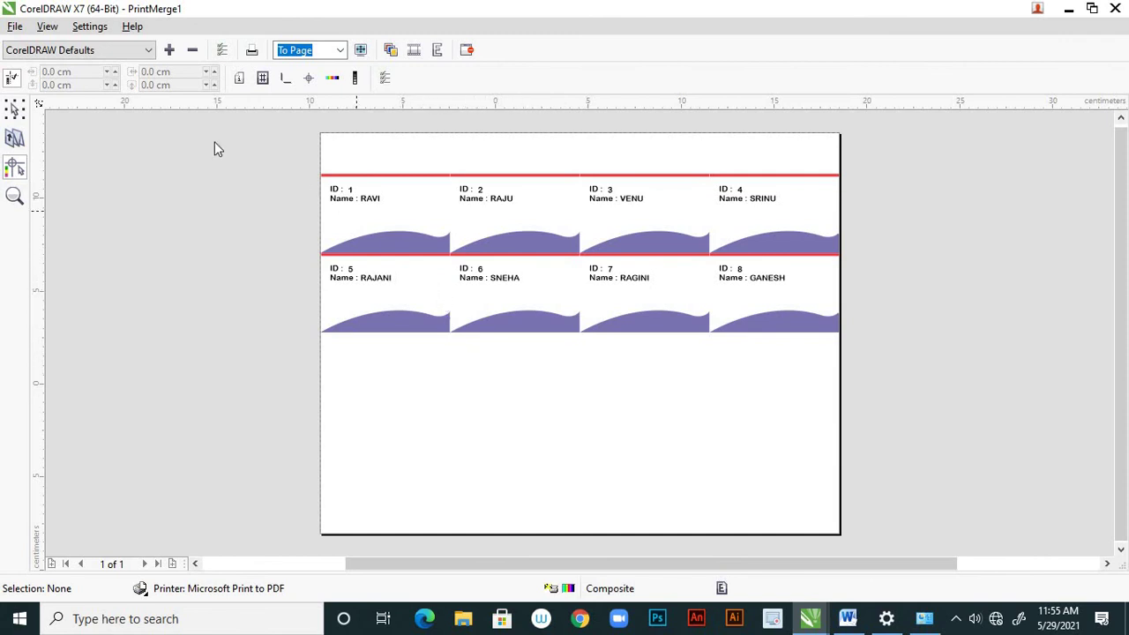
Try the As in document position for the cards on the print sheet
click(14, 111)
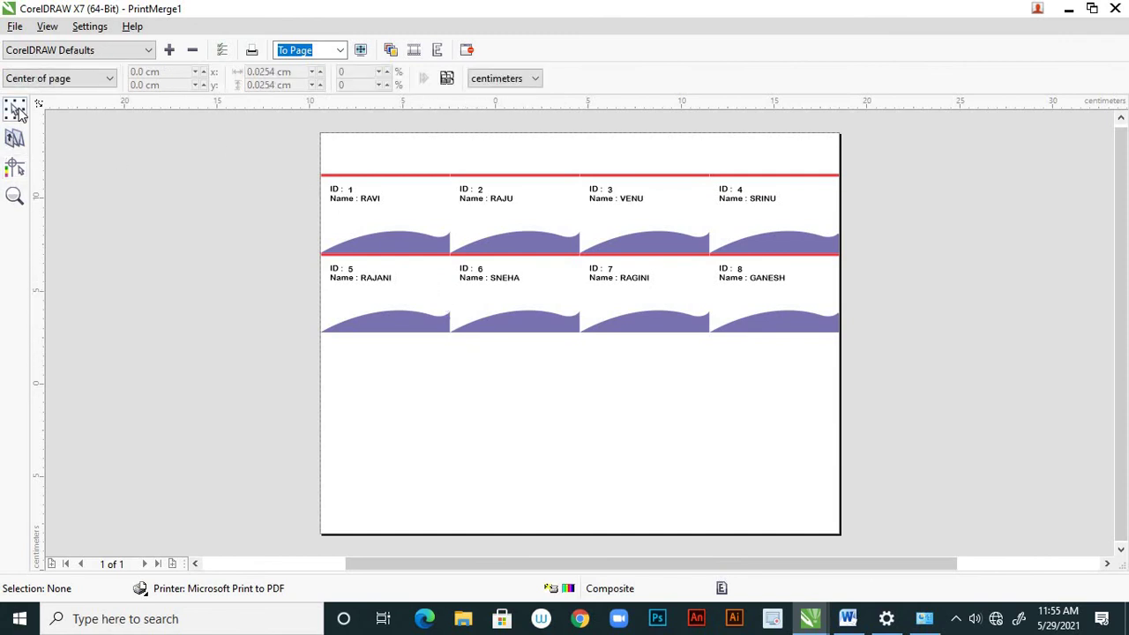
click(79, 80)
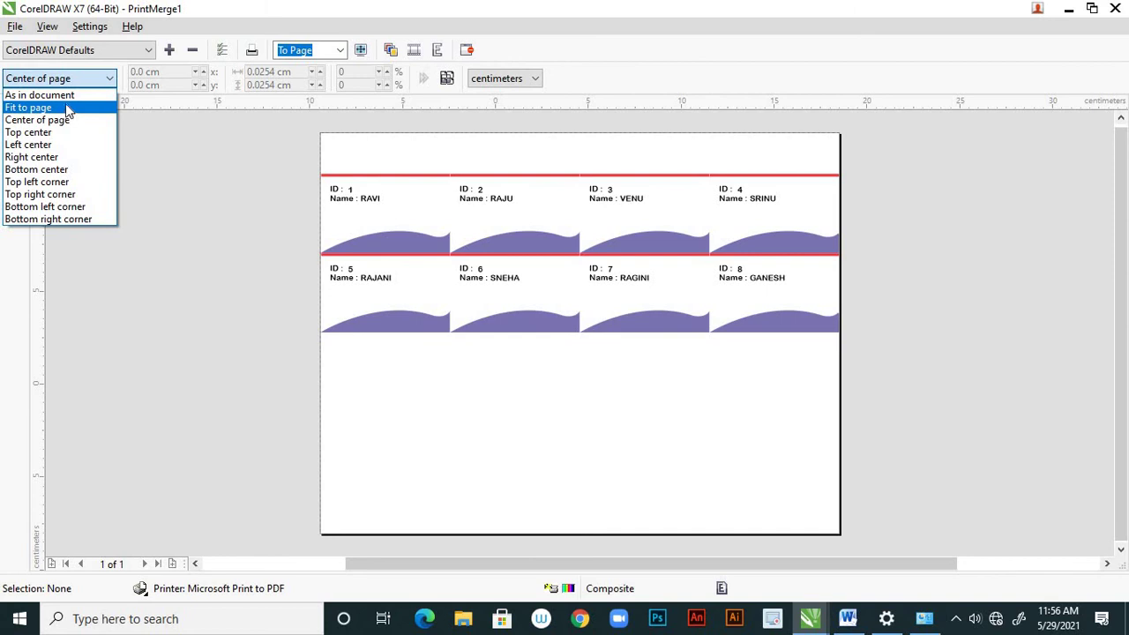
click(72, 97)
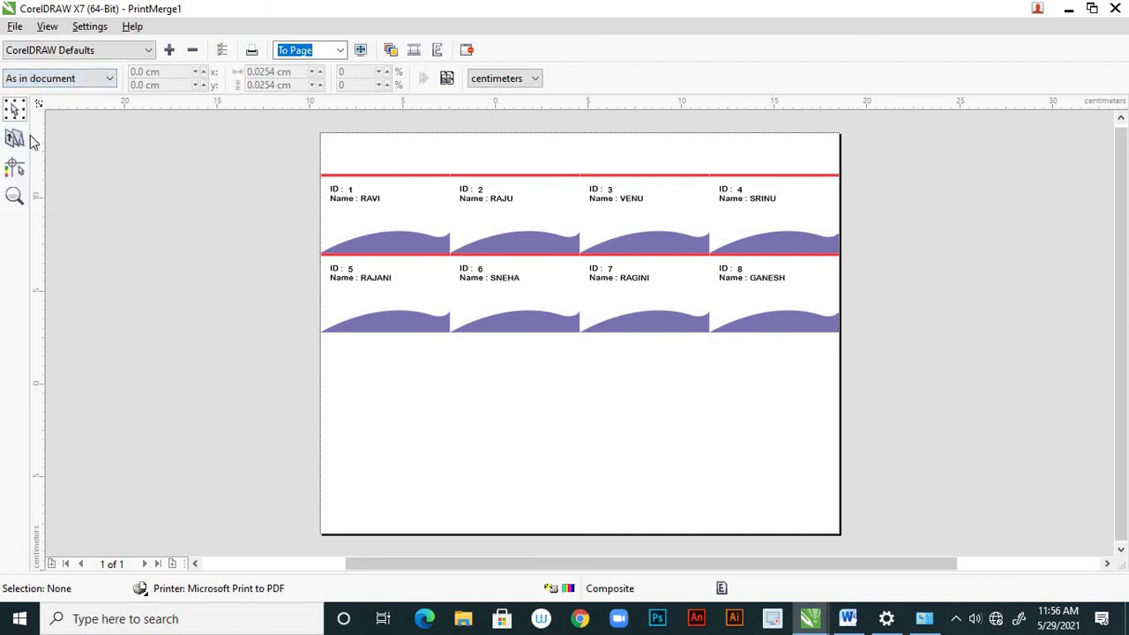
click(14, 172)
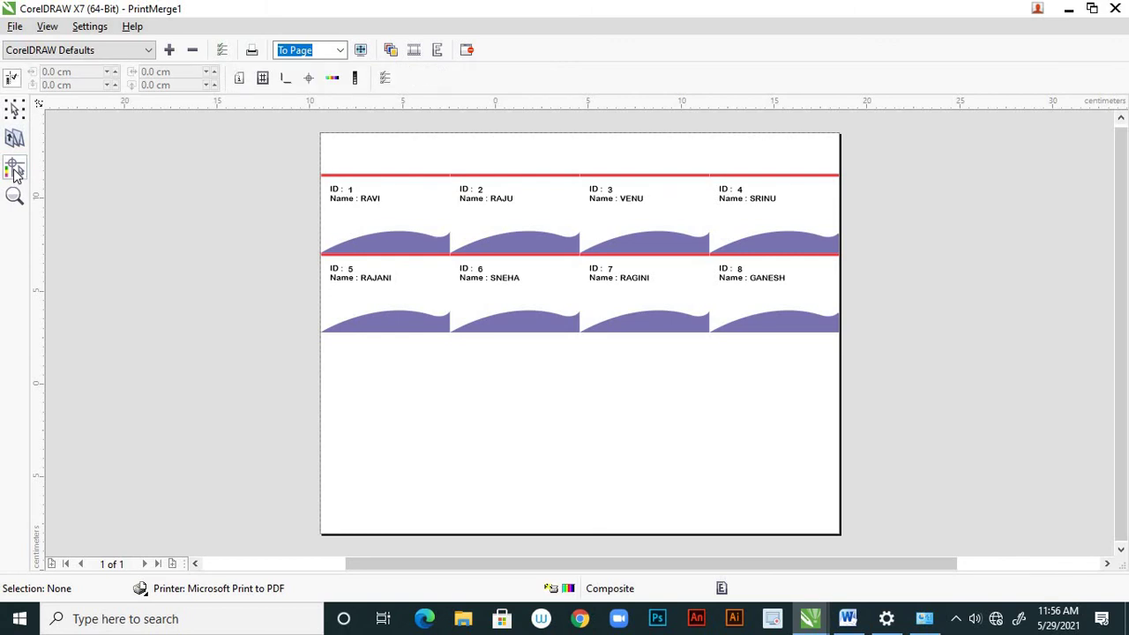
click(16, 110)
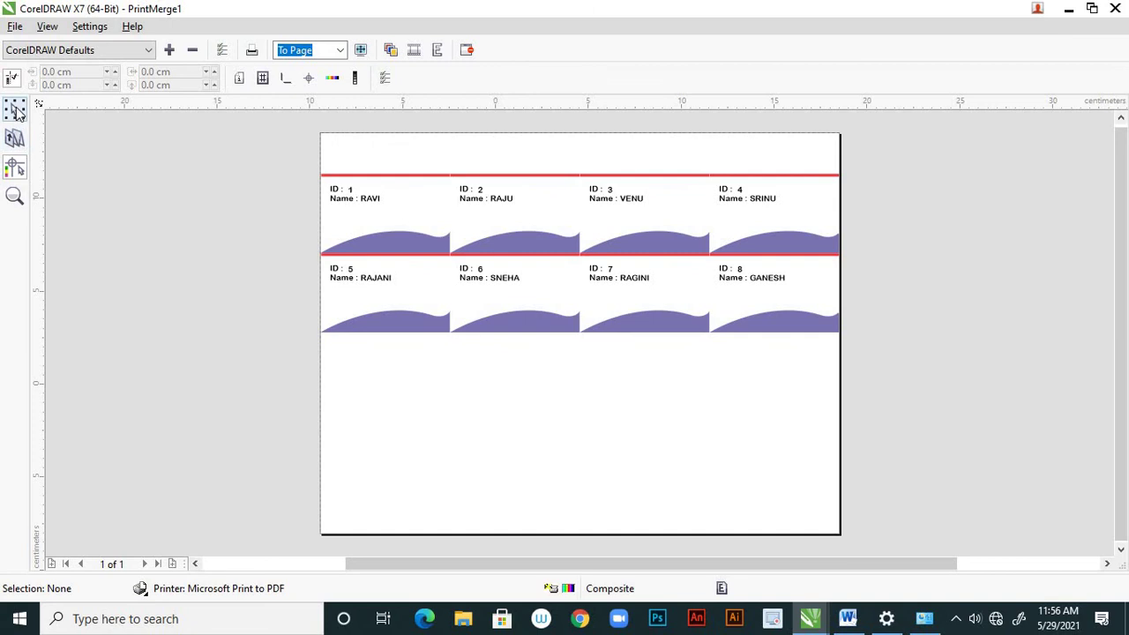
Try the Top center and Fit to page positions for the cards, and return to Center of page
click(74, 81)
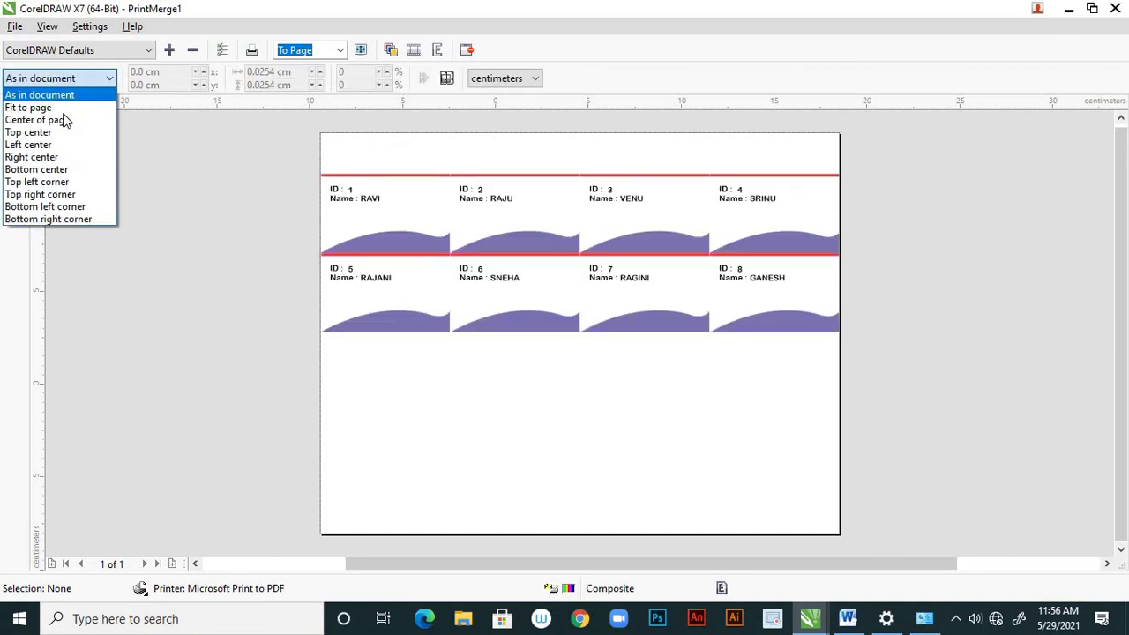
click(29, 132)
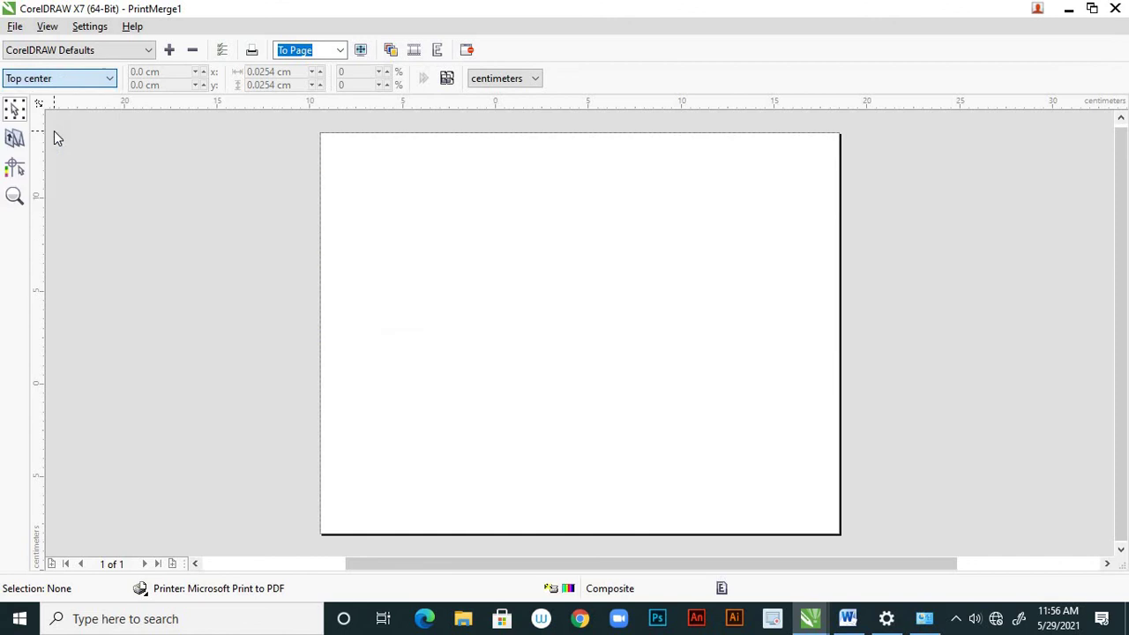
click(64, 77)
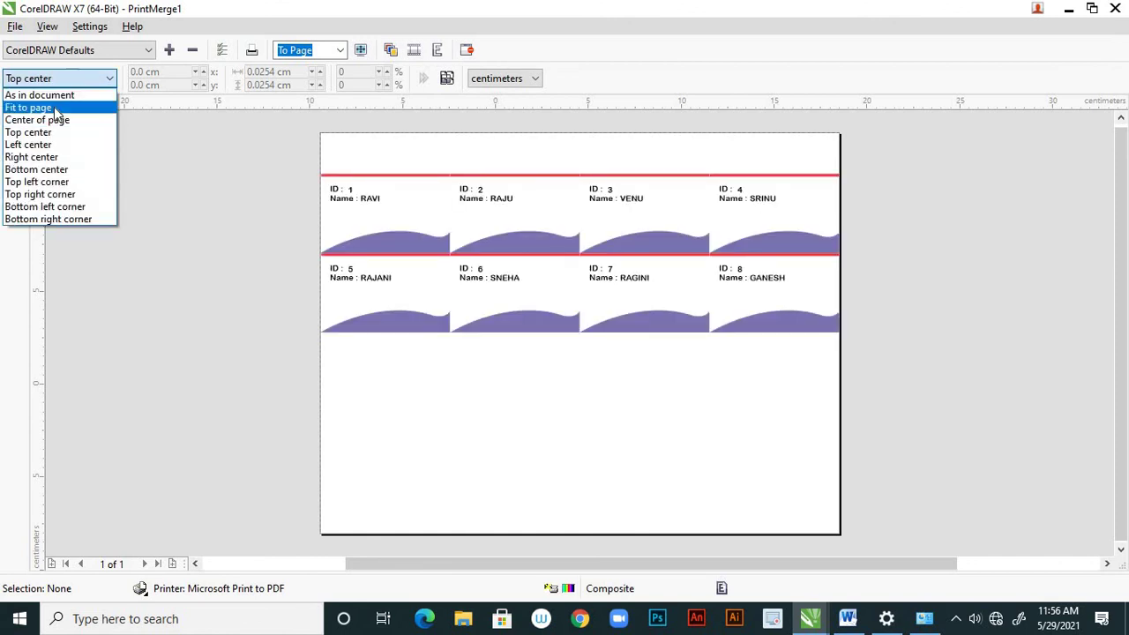
click(53, 107)
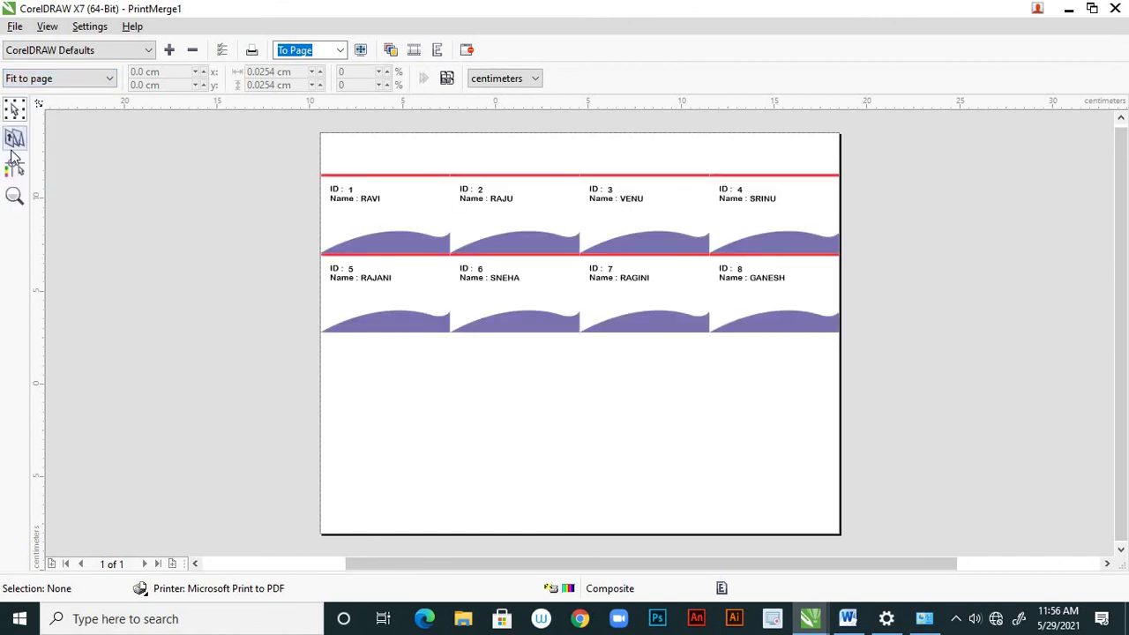
click(65, 79)
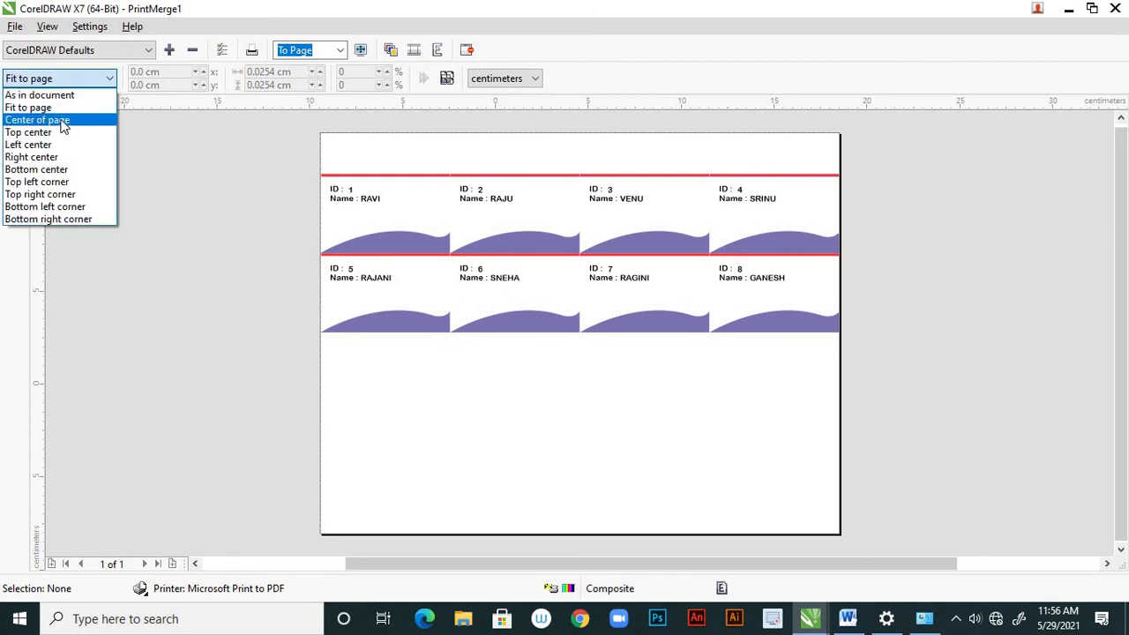
click(64, 121)
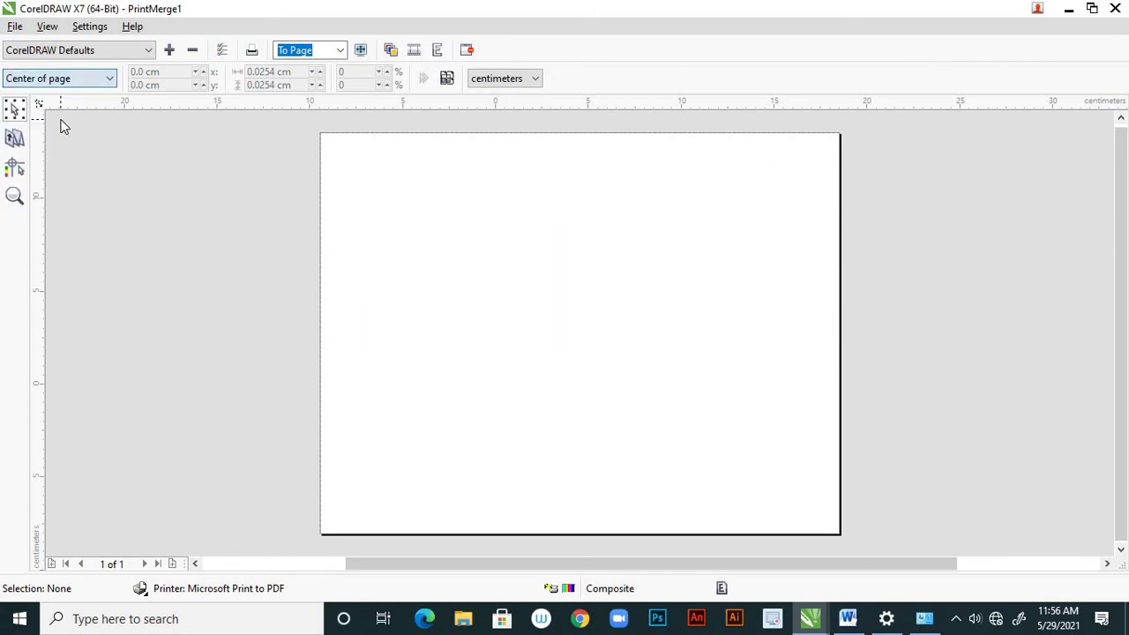
click(14, 170)
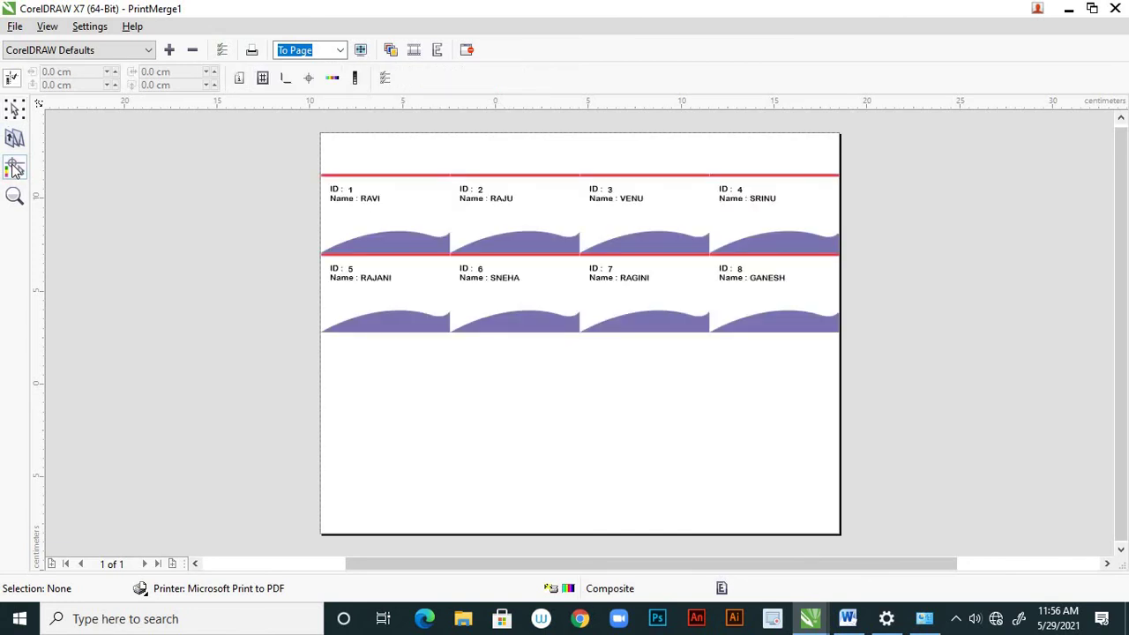
click(16, 113)
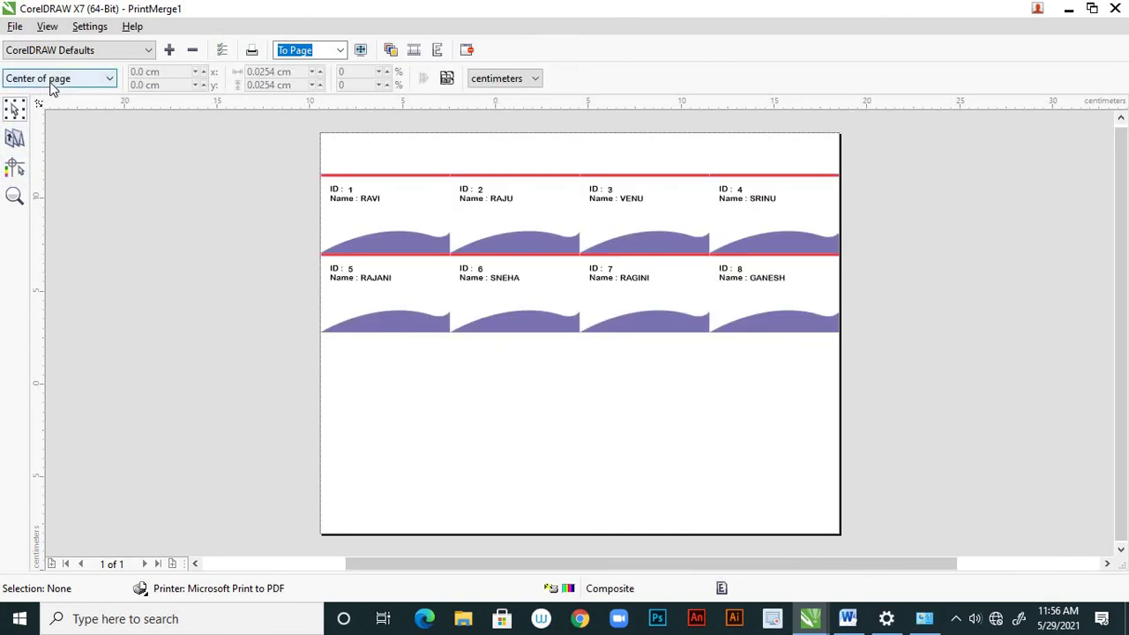
Try the 8-up Perfect Bound - Sheetwise imposition layout, and return to 4 x 4 (16-up)
click(14, 138)
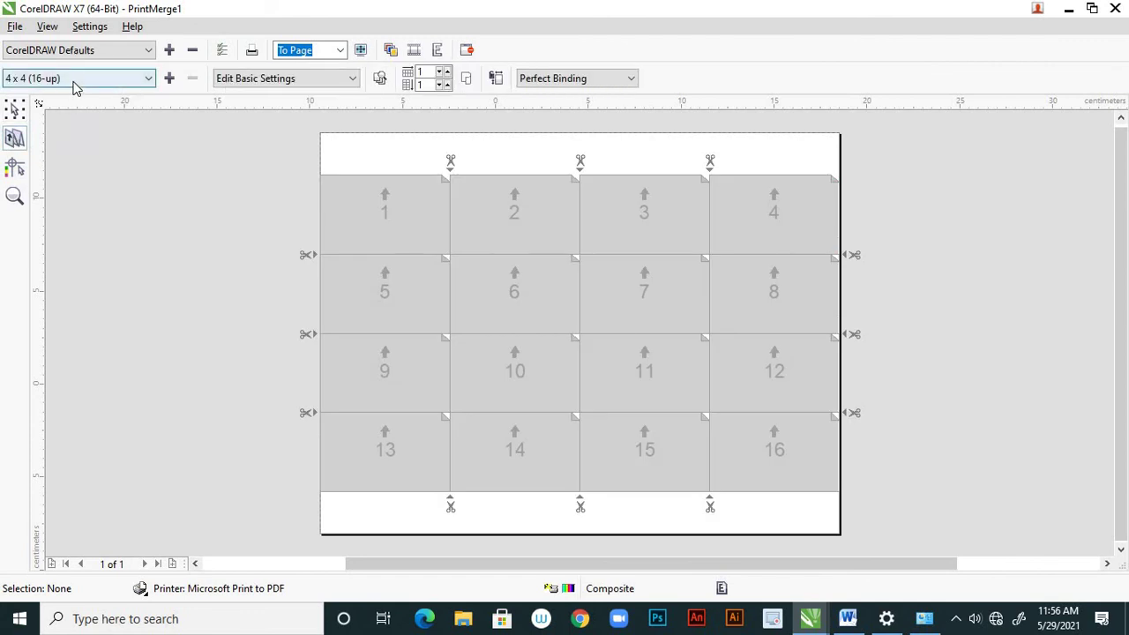
click(77, 78)
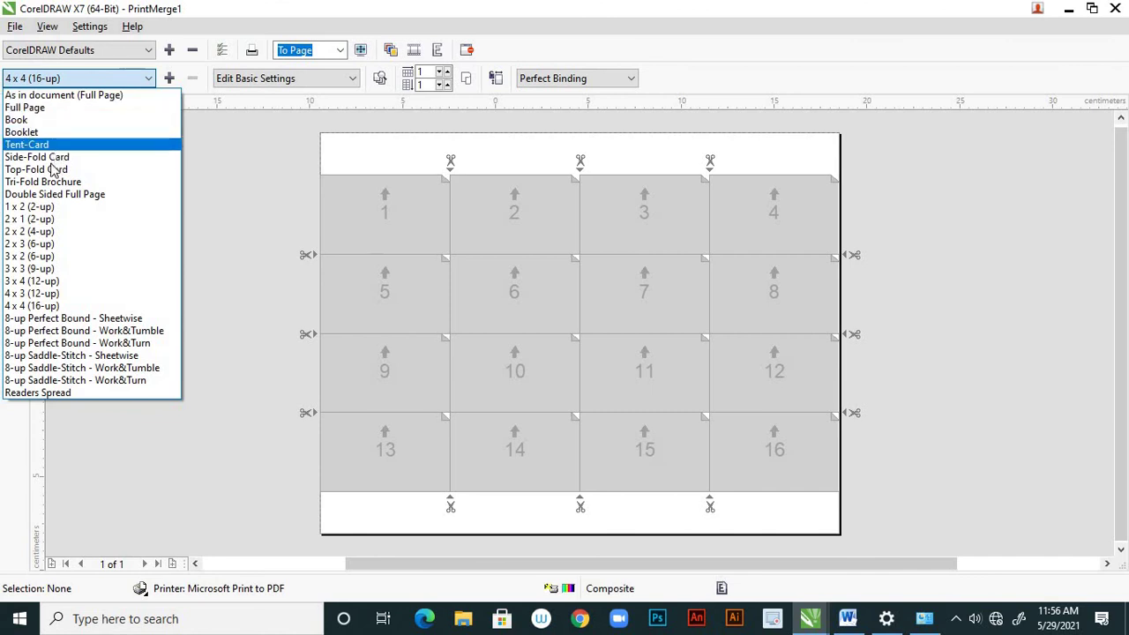
click(66, 319)
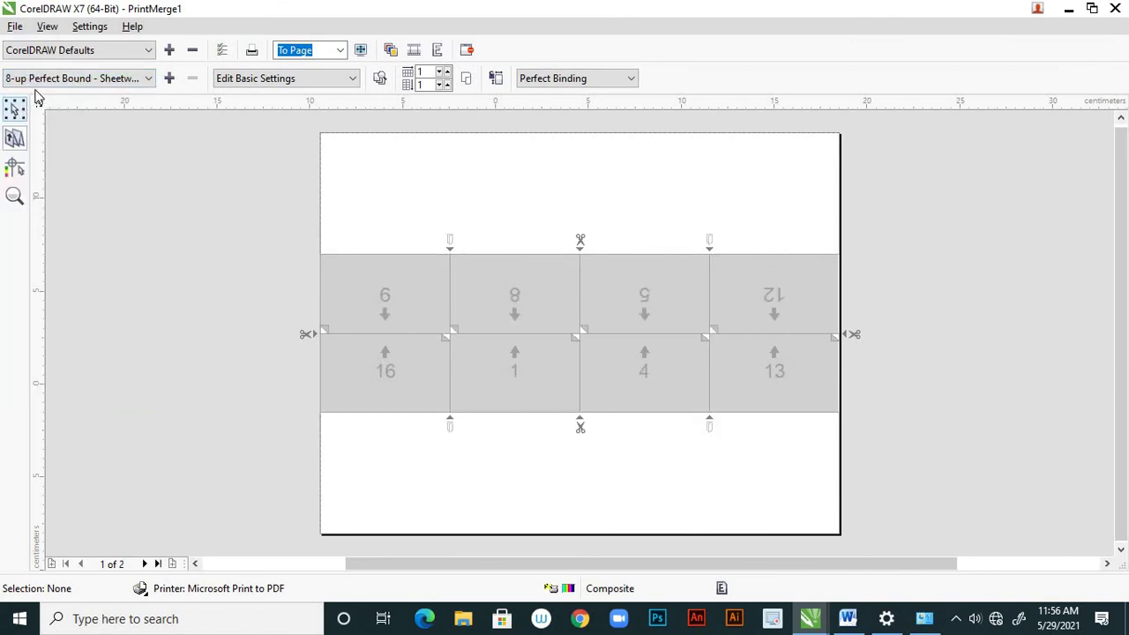
click(50, 81)
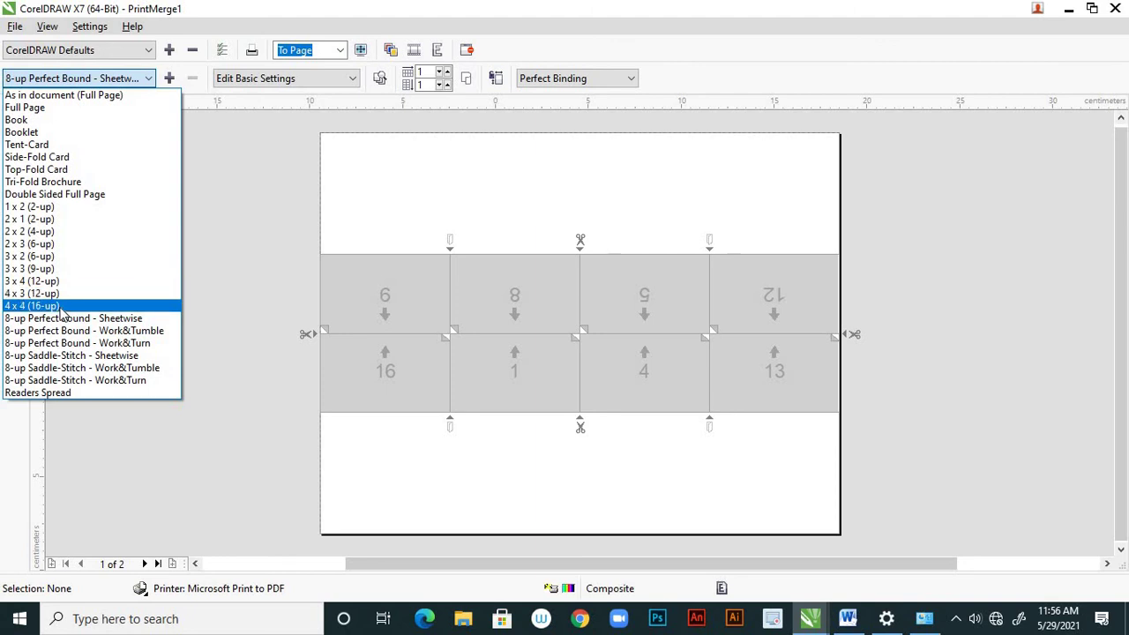
click(32, 306)
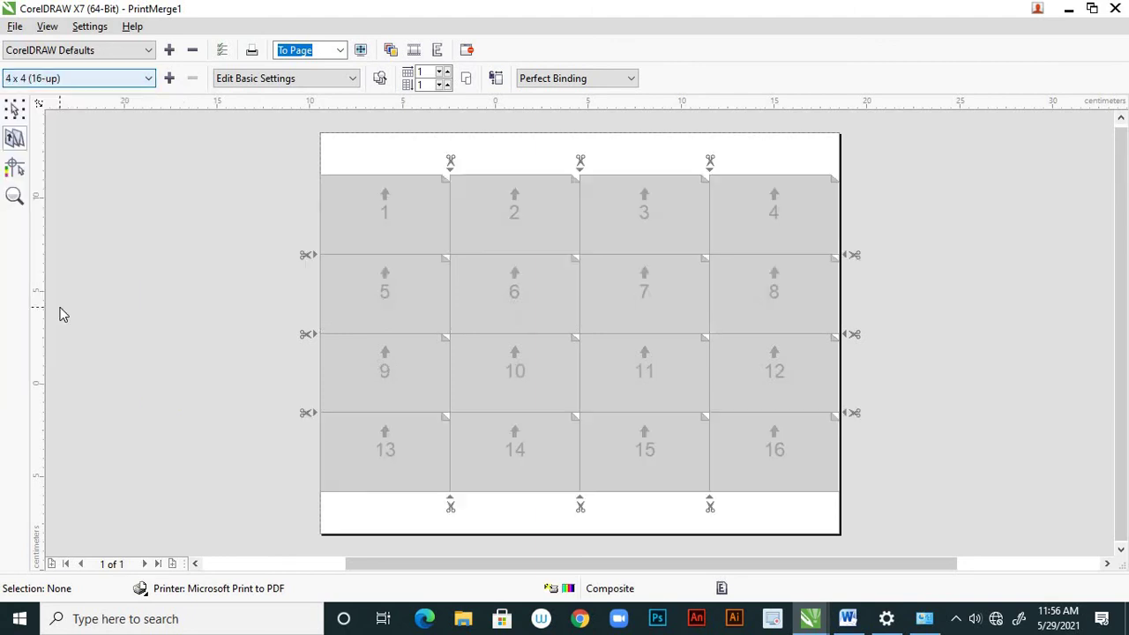
click(14, 170)
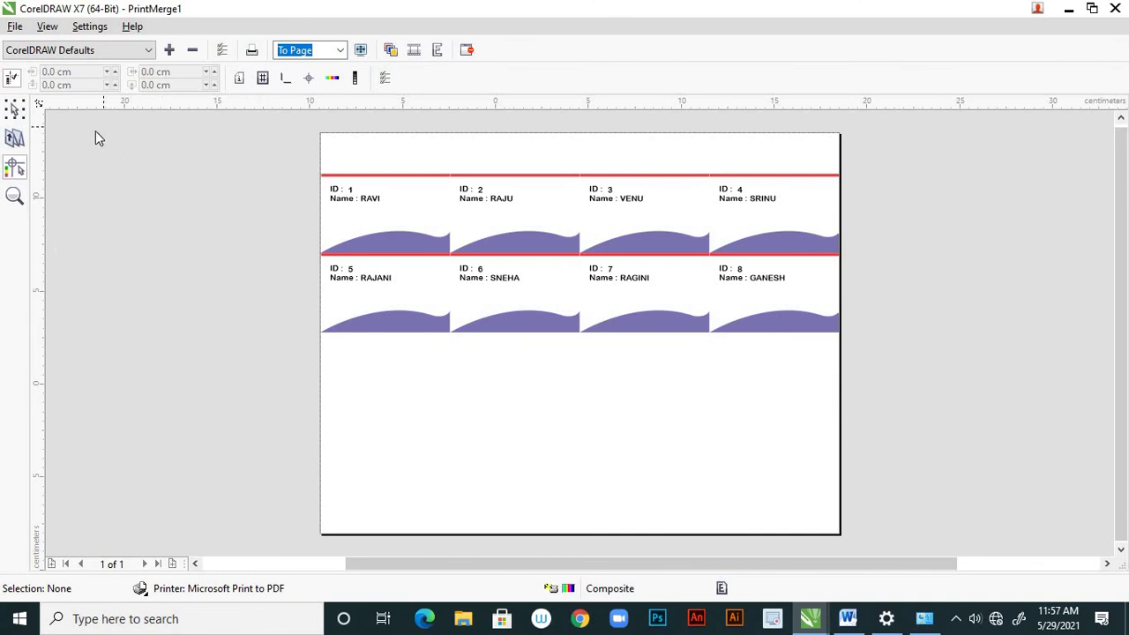
Try the 8-up Perfect Bound - Sheetwise imposition layout and preview how the cards are placed on the sheet
click(14, 195)
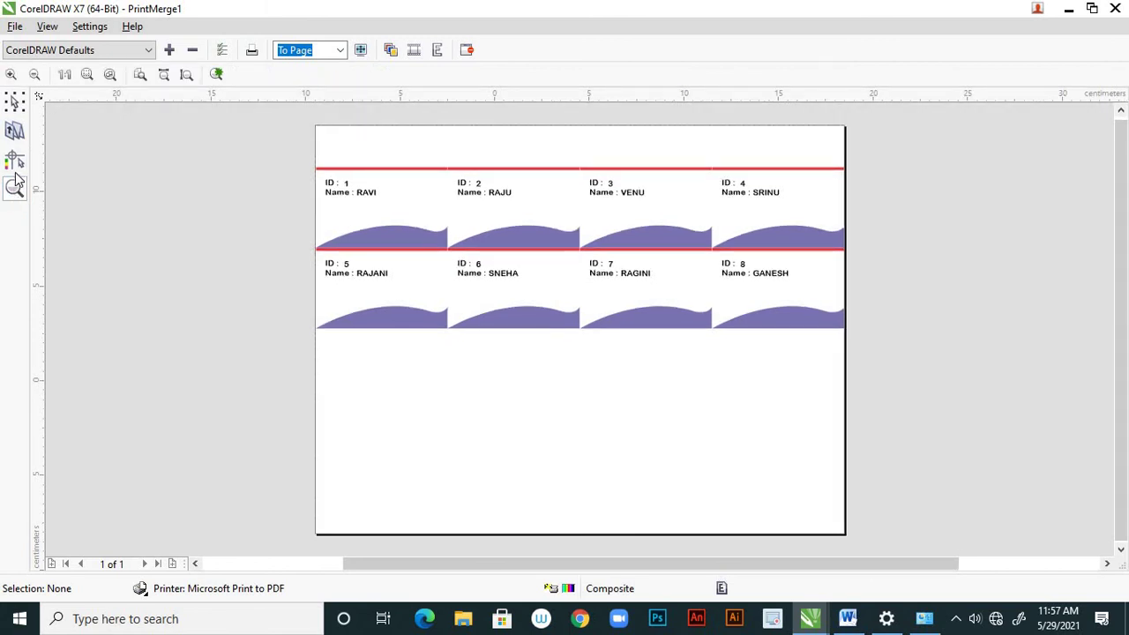
click(16, 158)
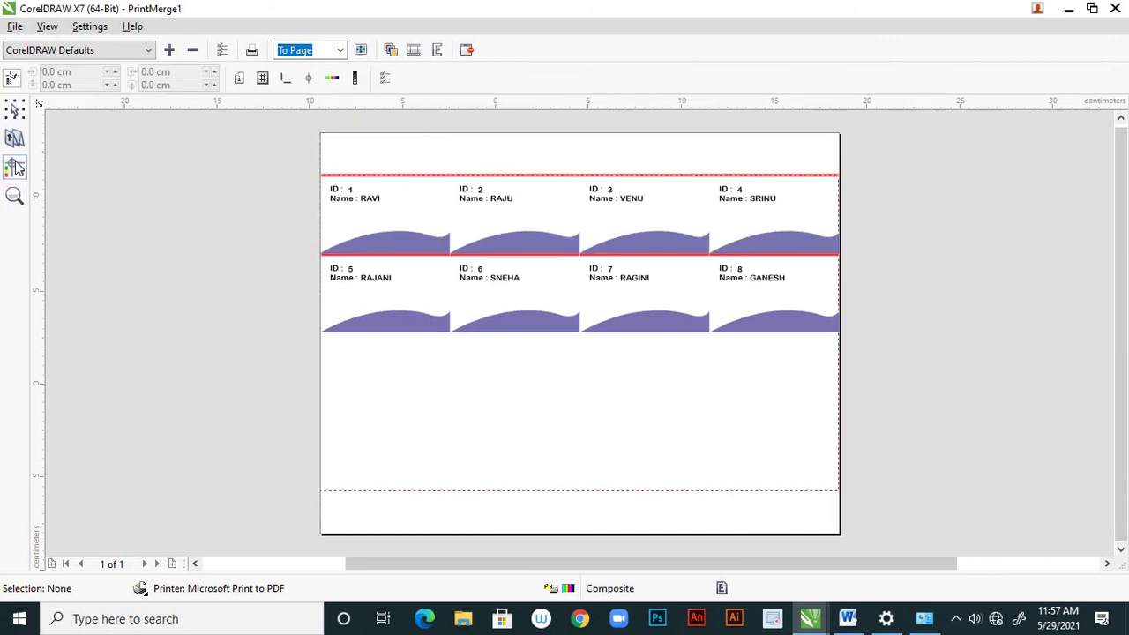
click(14, 140)
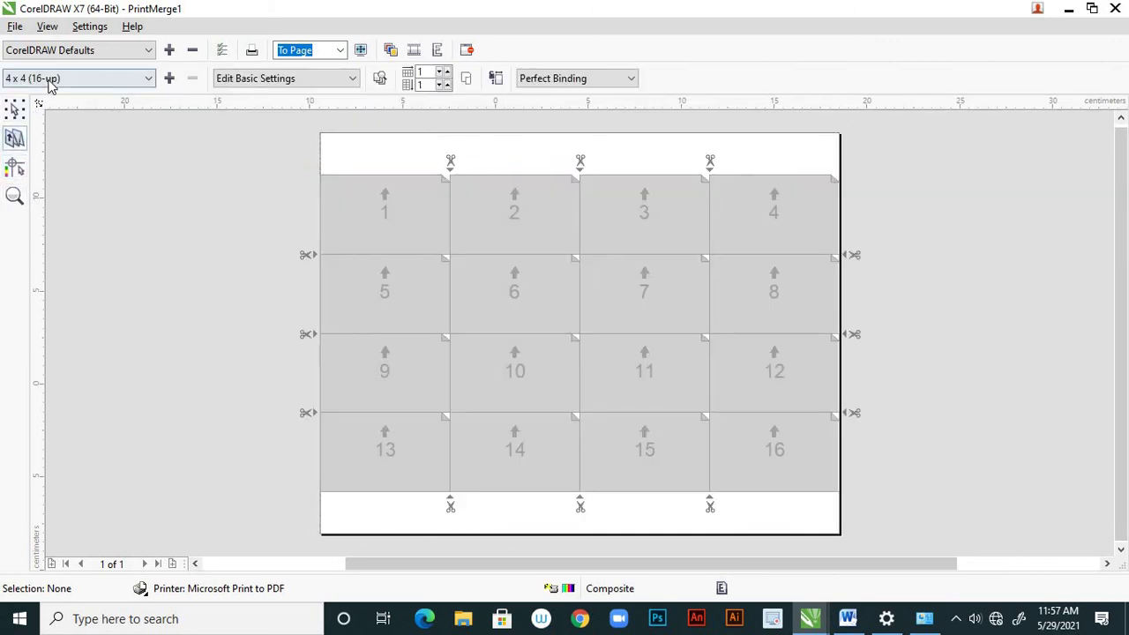
click(88, 83)
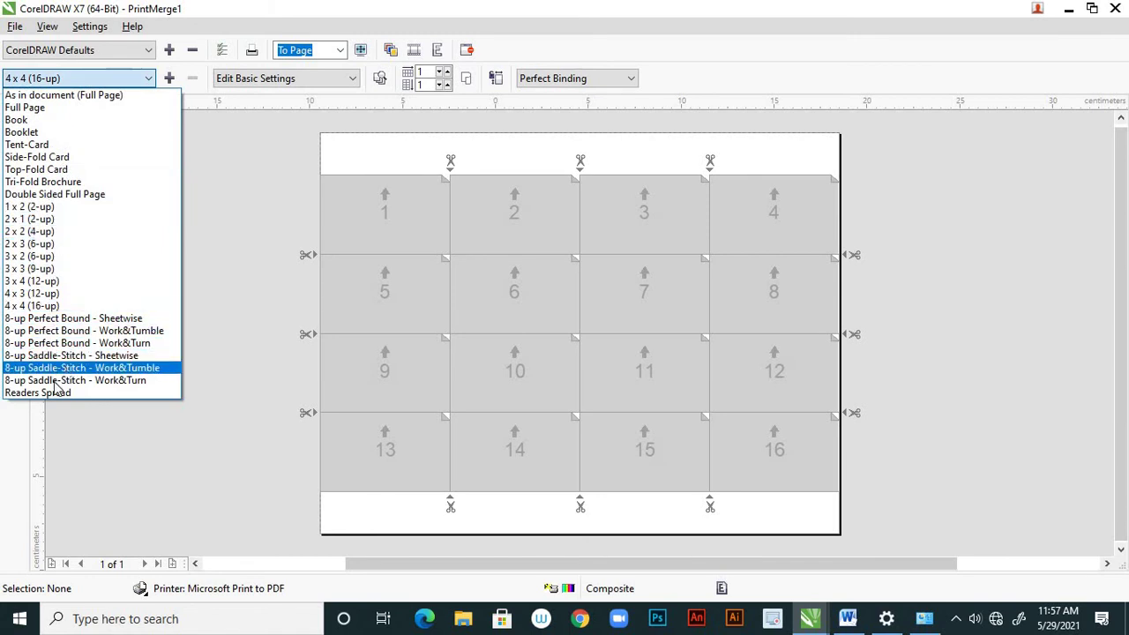
click(75, 319)
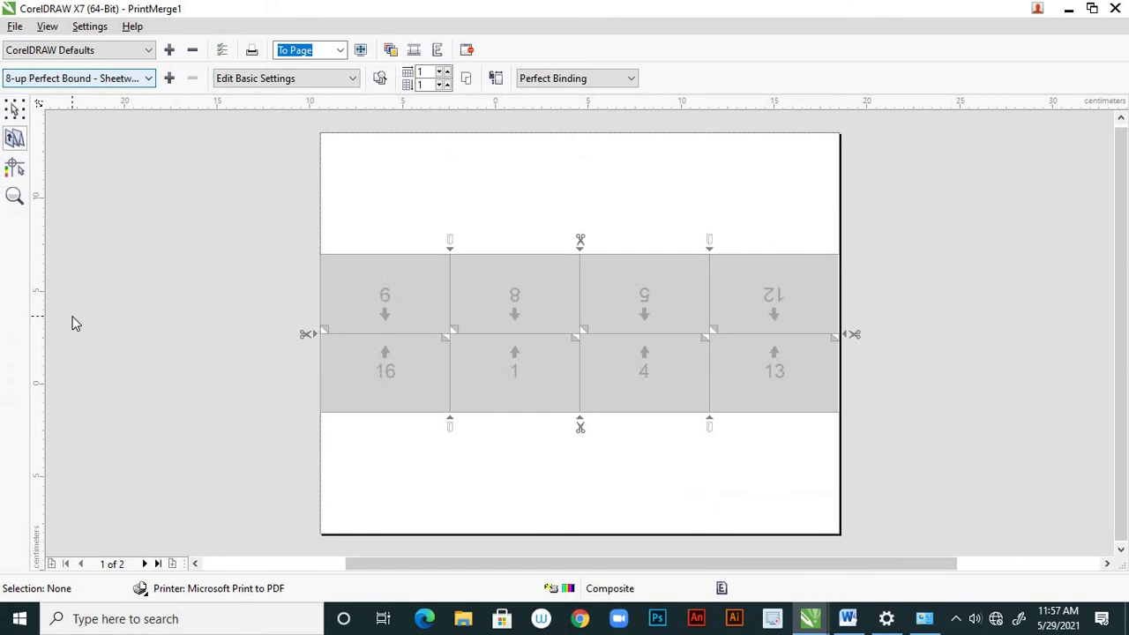
click(14, 167)
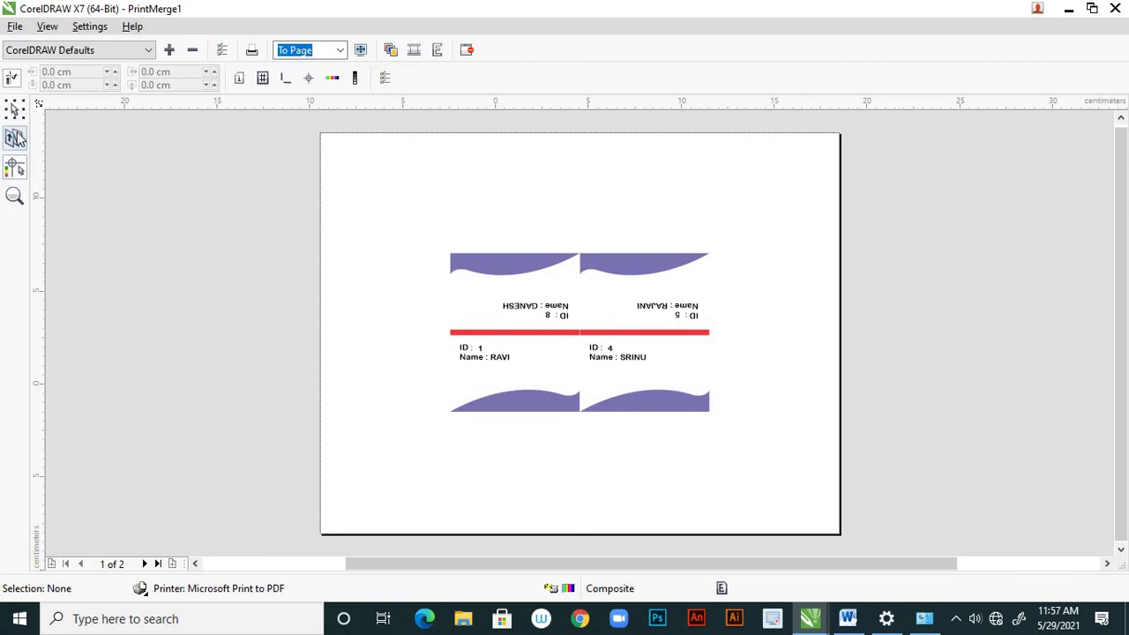
click(14, 108)
click(14, 140)
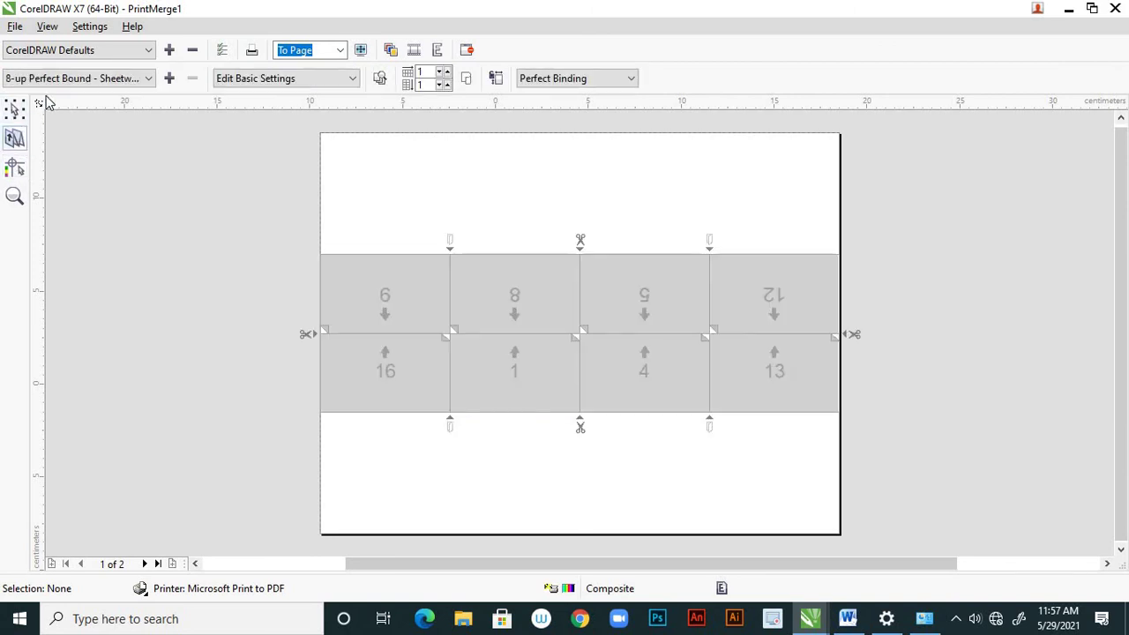
Try the Full Page imposition layout with a card preview, and return to 4 x 4 (16-up)
click(68, 78)
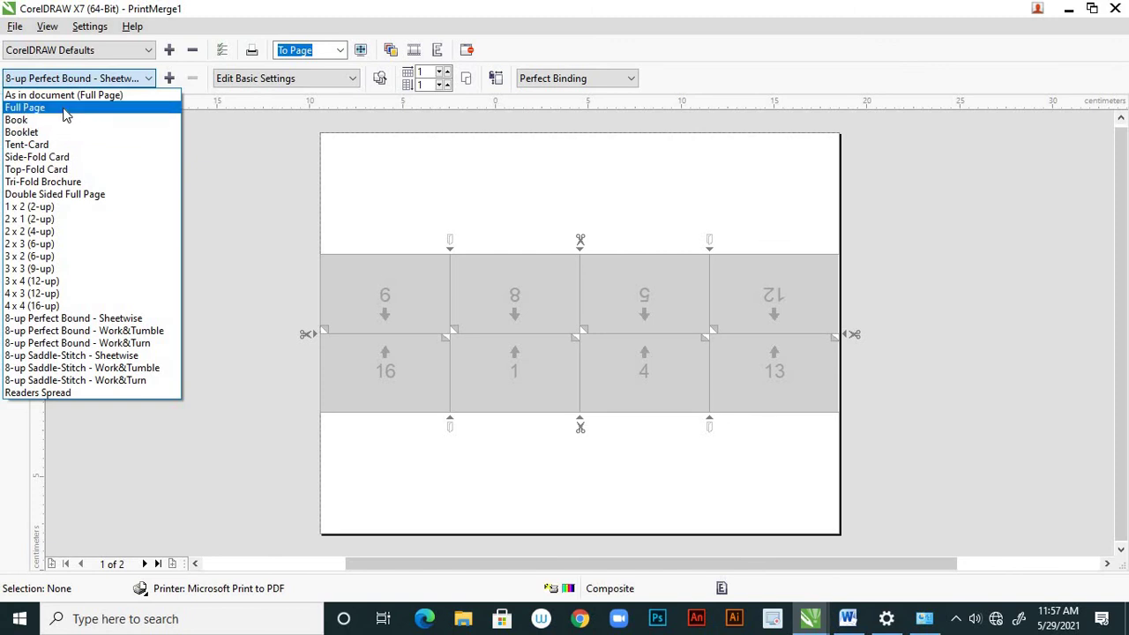
click(64, 108)
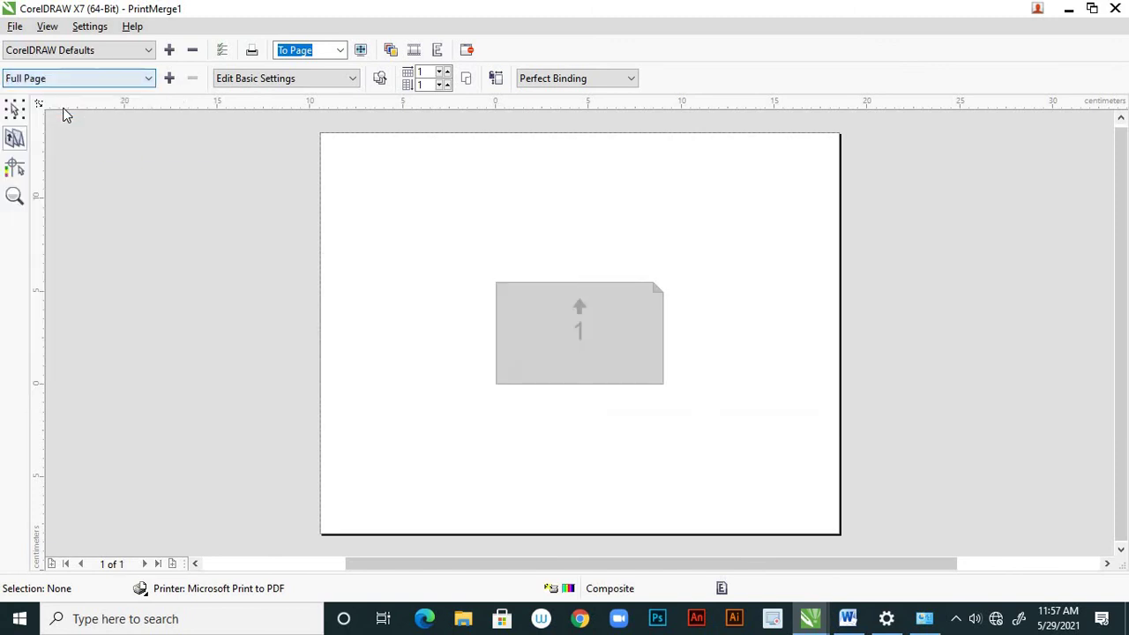
click(15, 170)
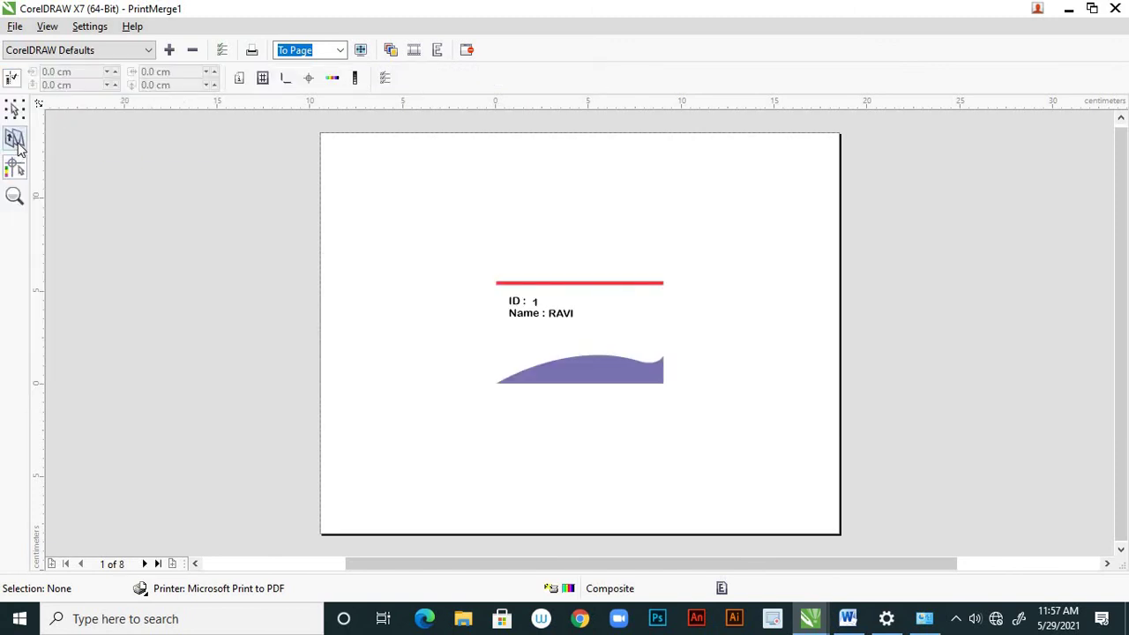
click(15, 139)
click(77, 80)
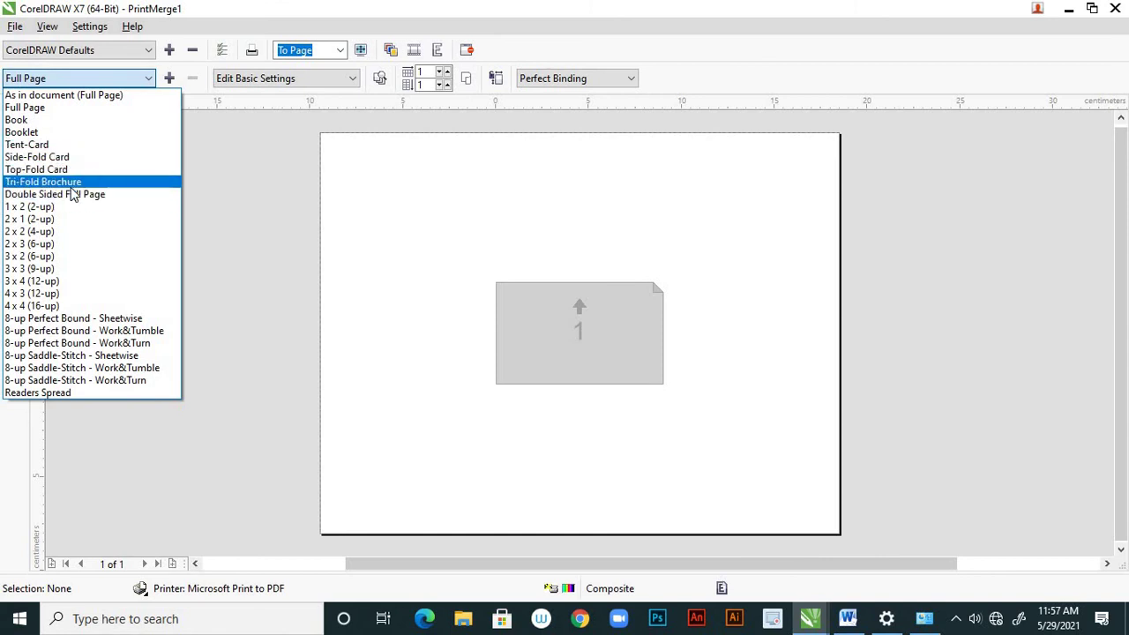
click(60, 306)
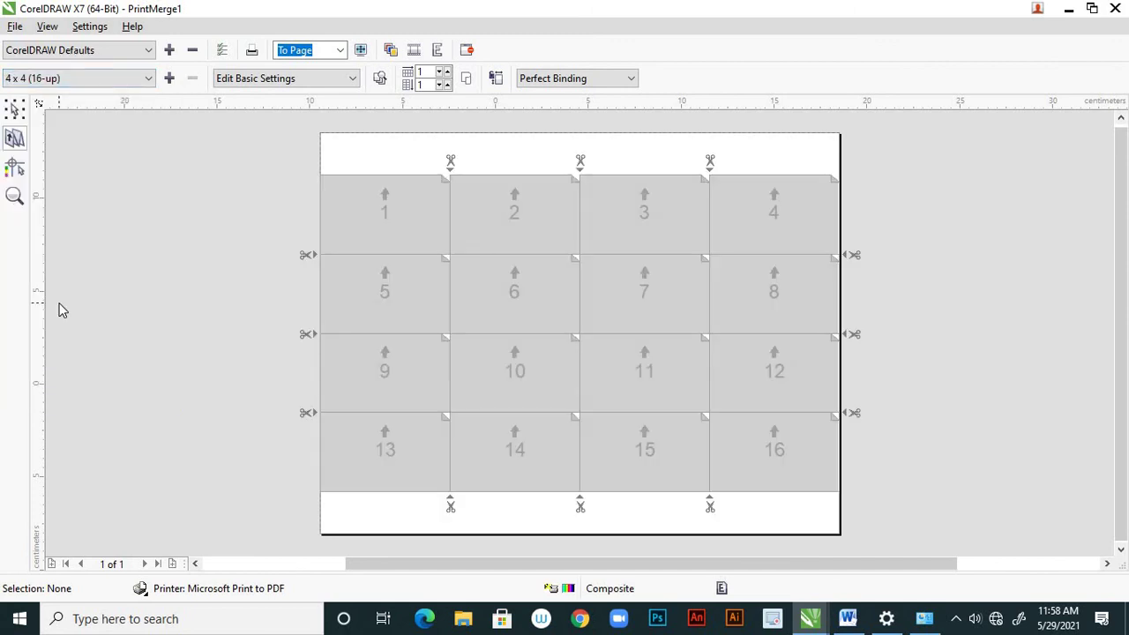
click(15, 169)
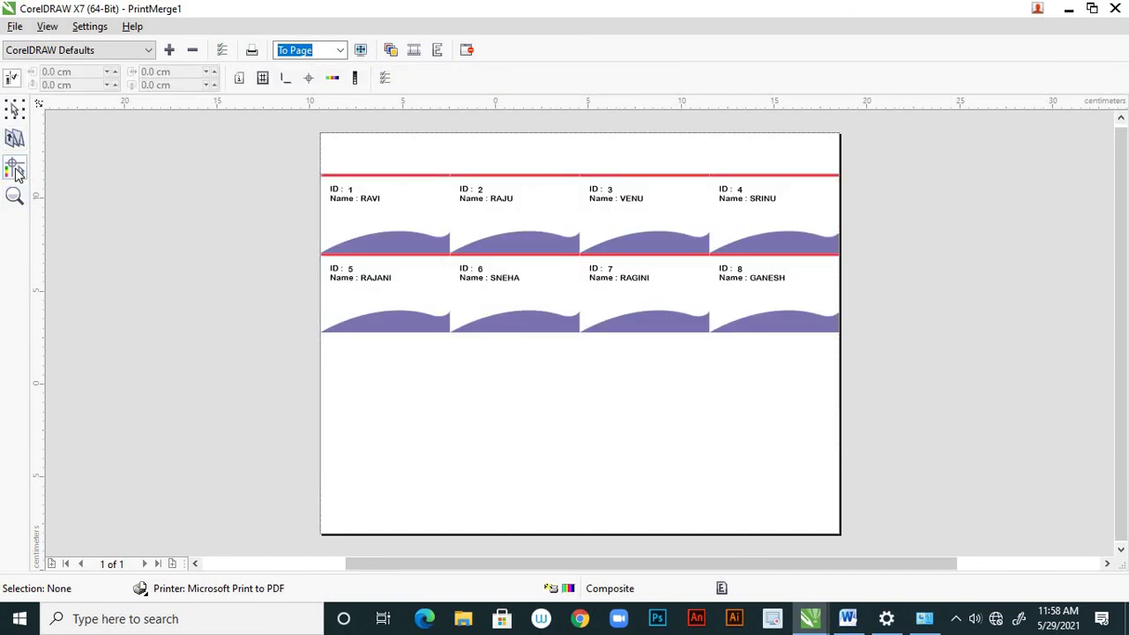
click(16, 144)
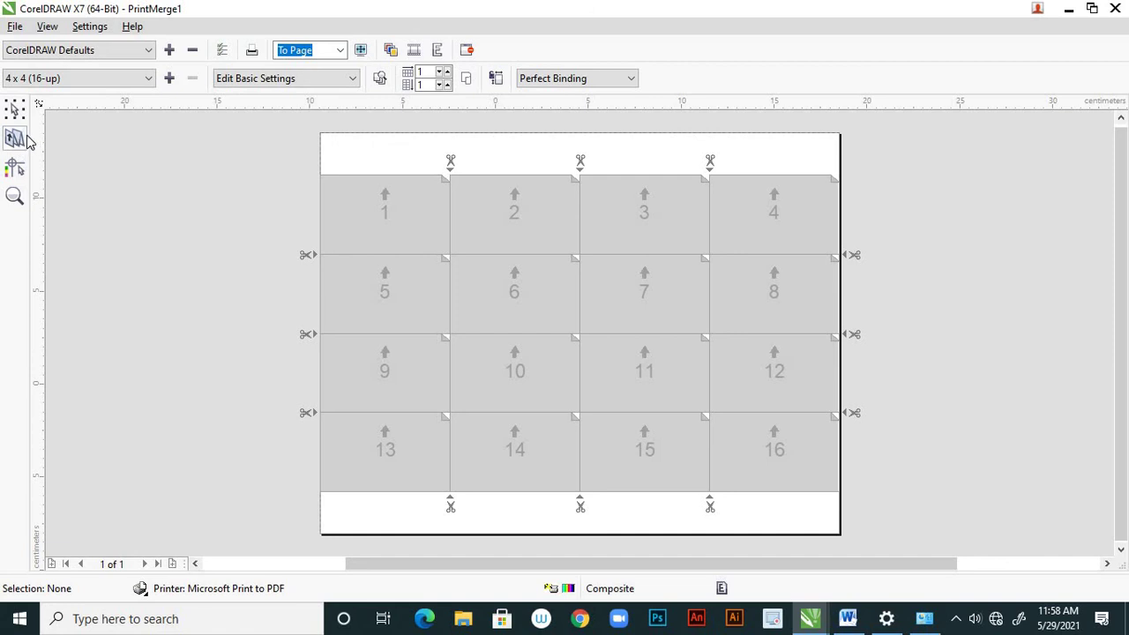
Try the Top center position for the cards, set it to Fit to page, and preview the sheet
click(16, 110)
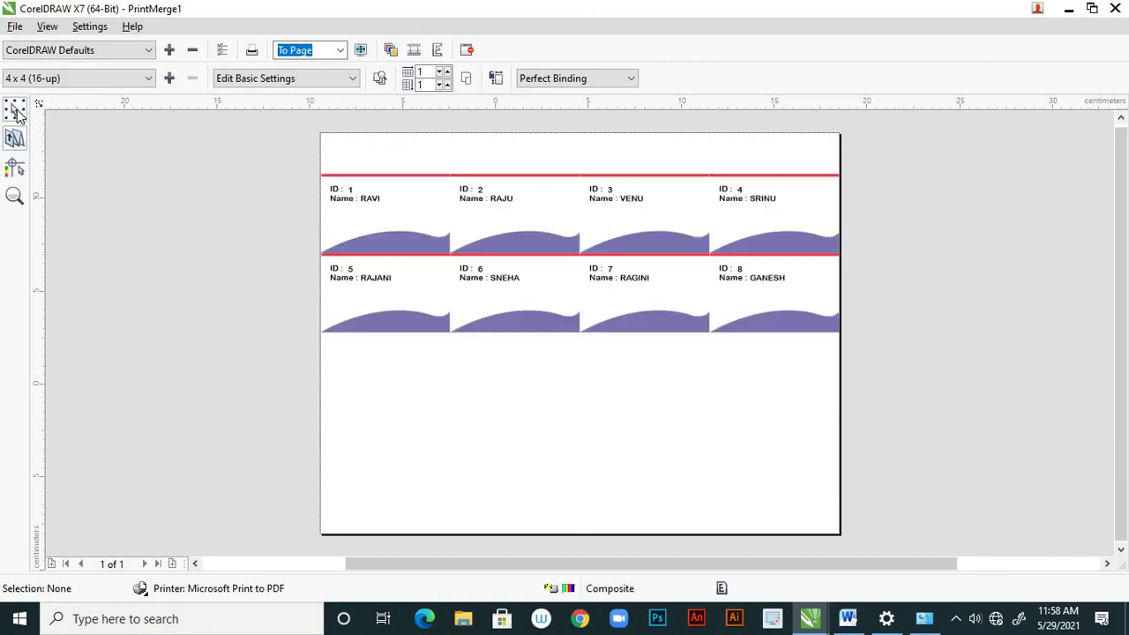
click(67, 81)
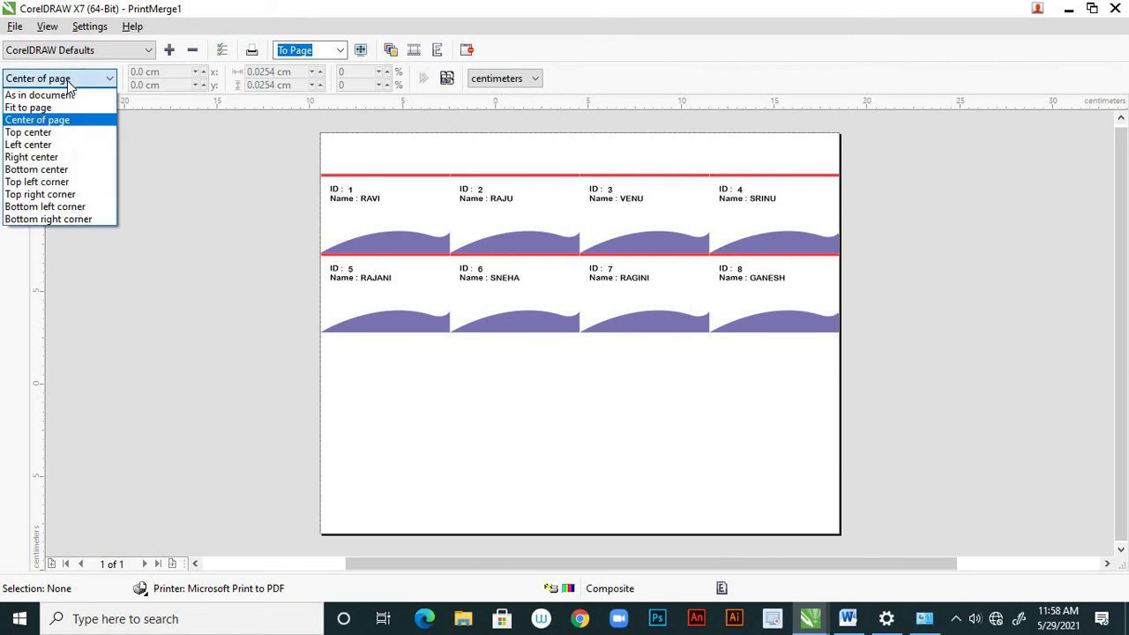
click(51, 132)
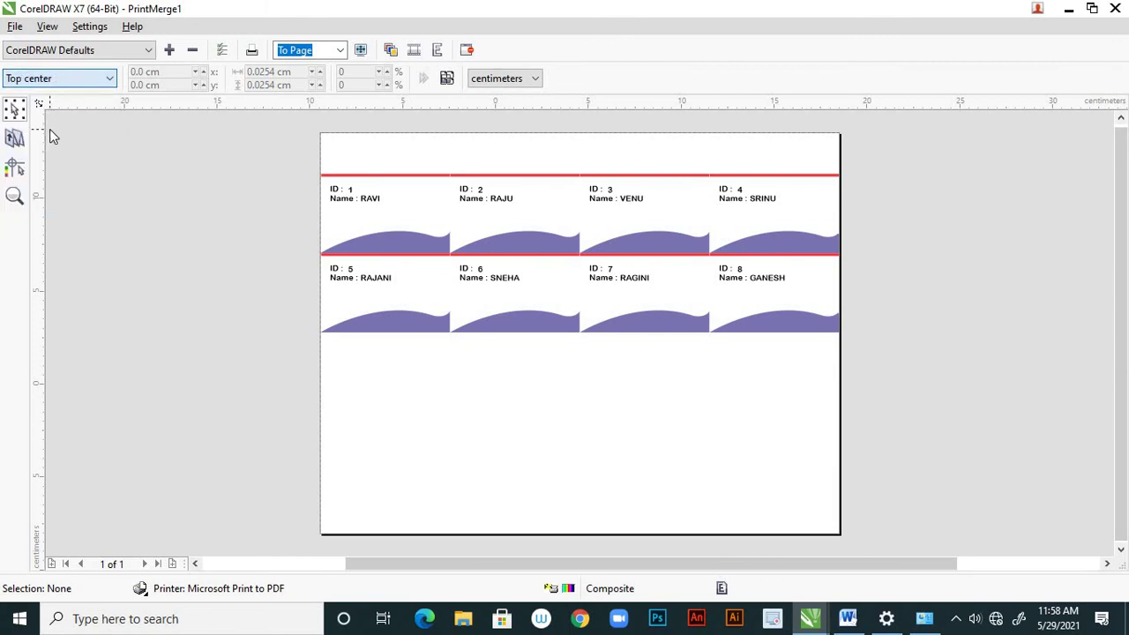
click(62, 78)
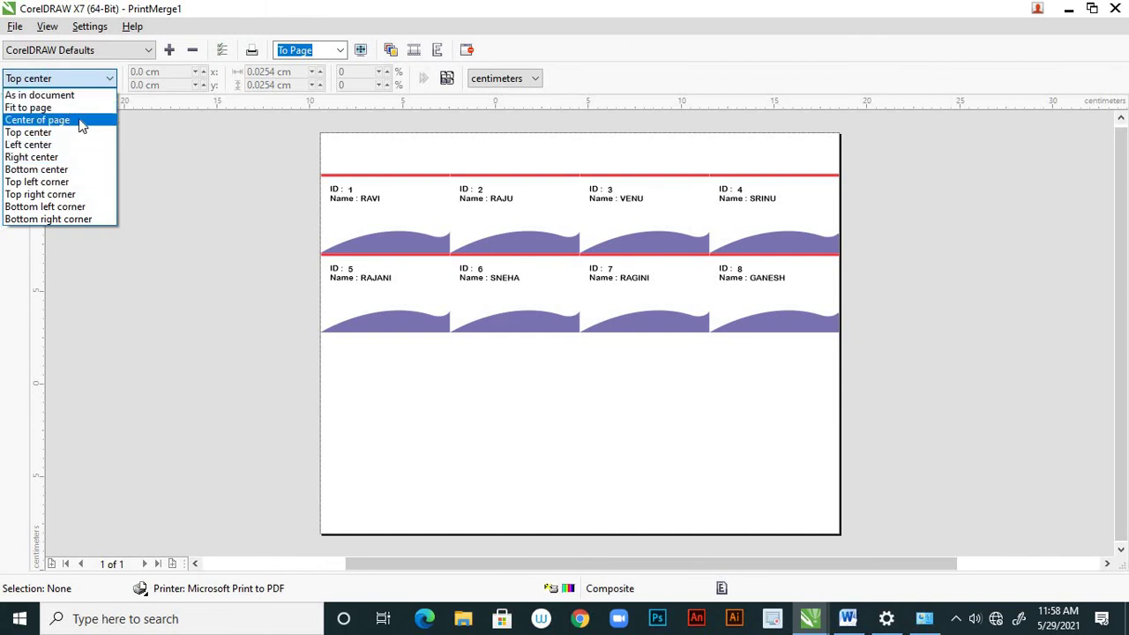
click(58, 107)
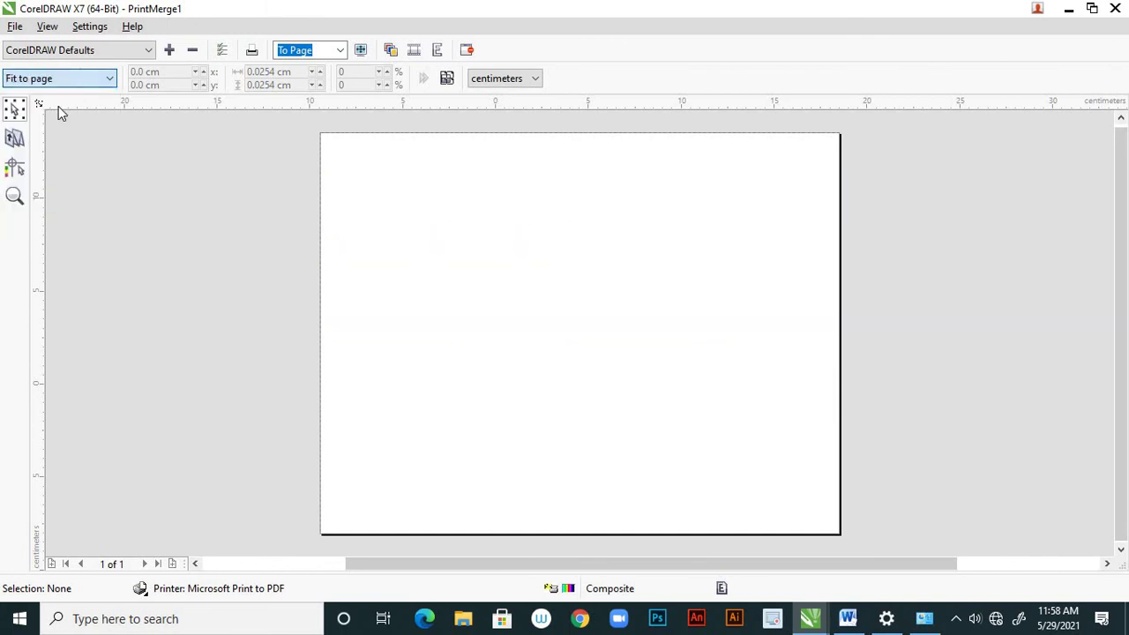
click(15, 143)
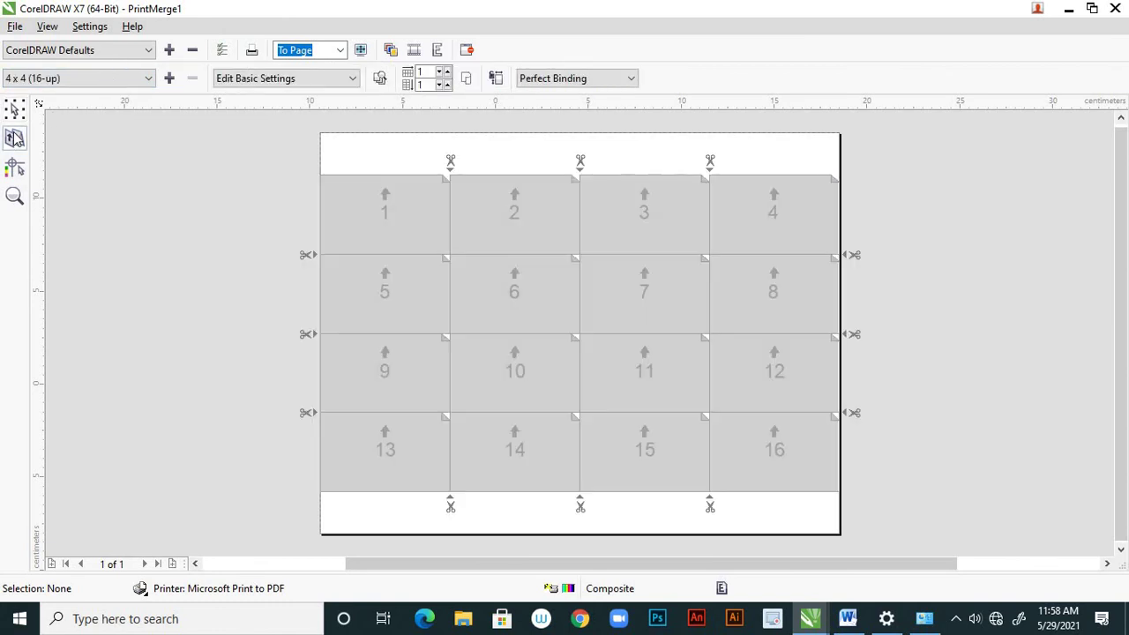
click(15, 167)
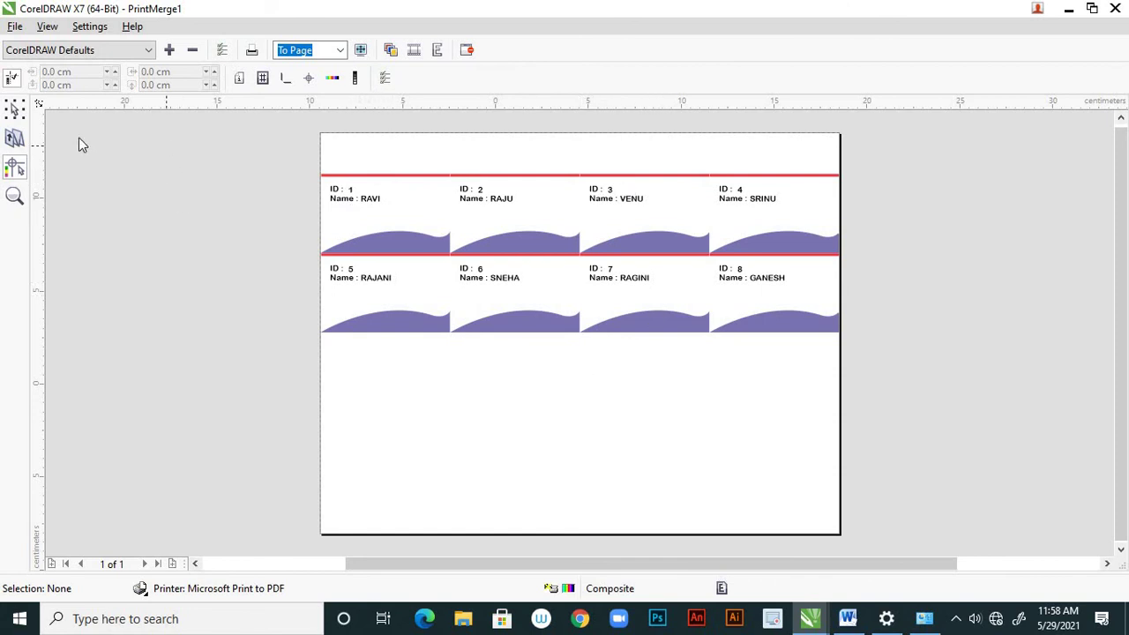
Change the 4 x 4 (16-up) imposition layout to 3 cards across and 4 down, and preview the cards
click(15, 139)
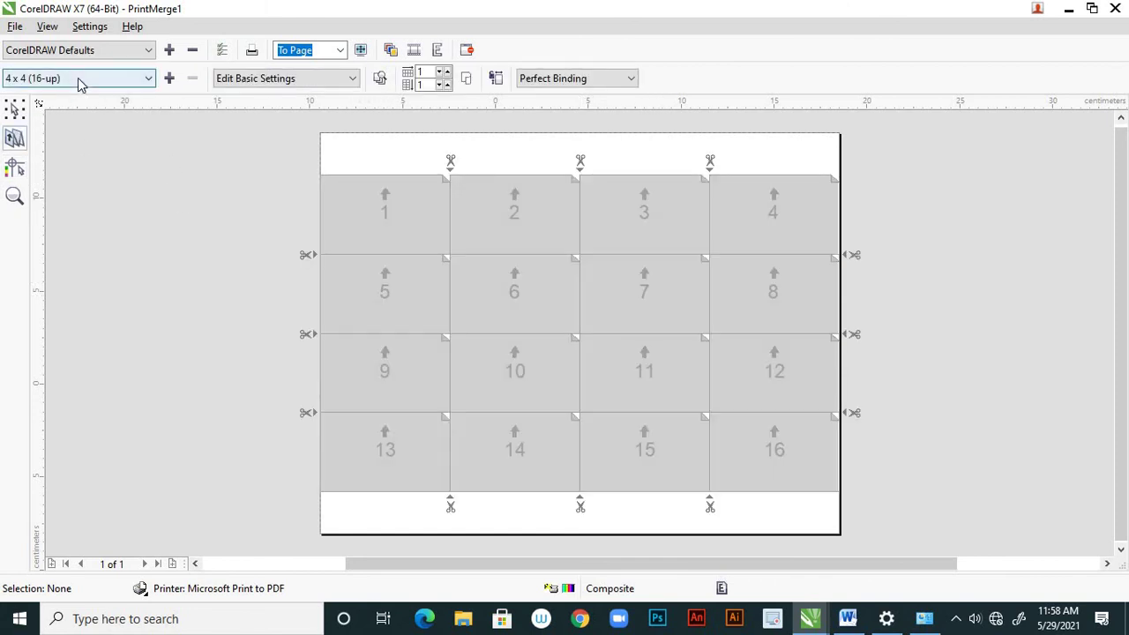
click(78, 79)
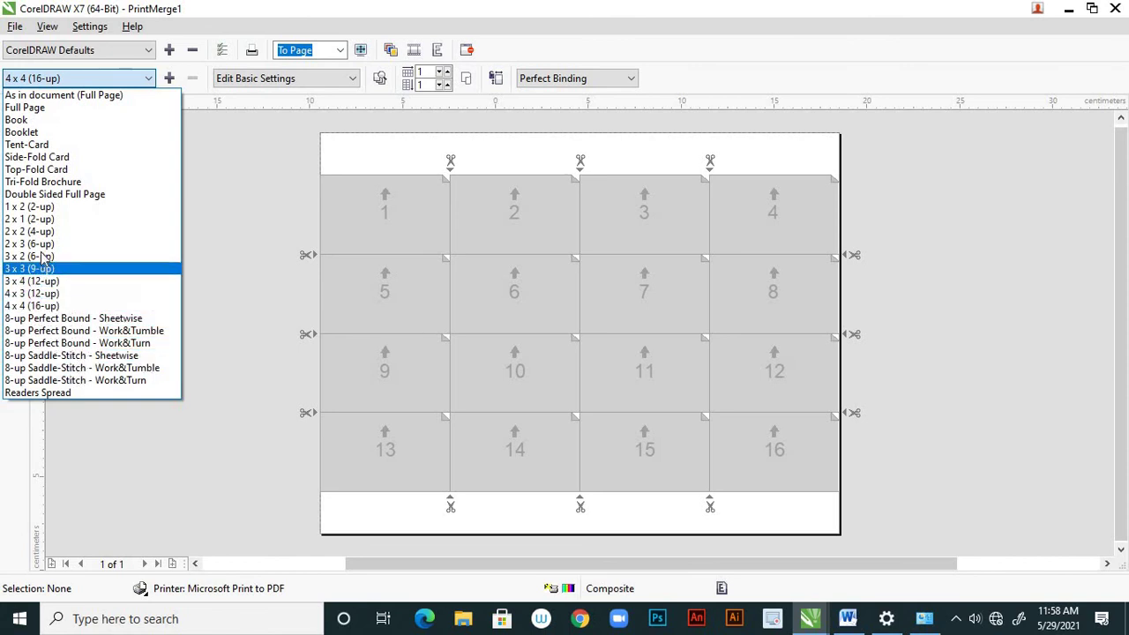
click(53, 306)
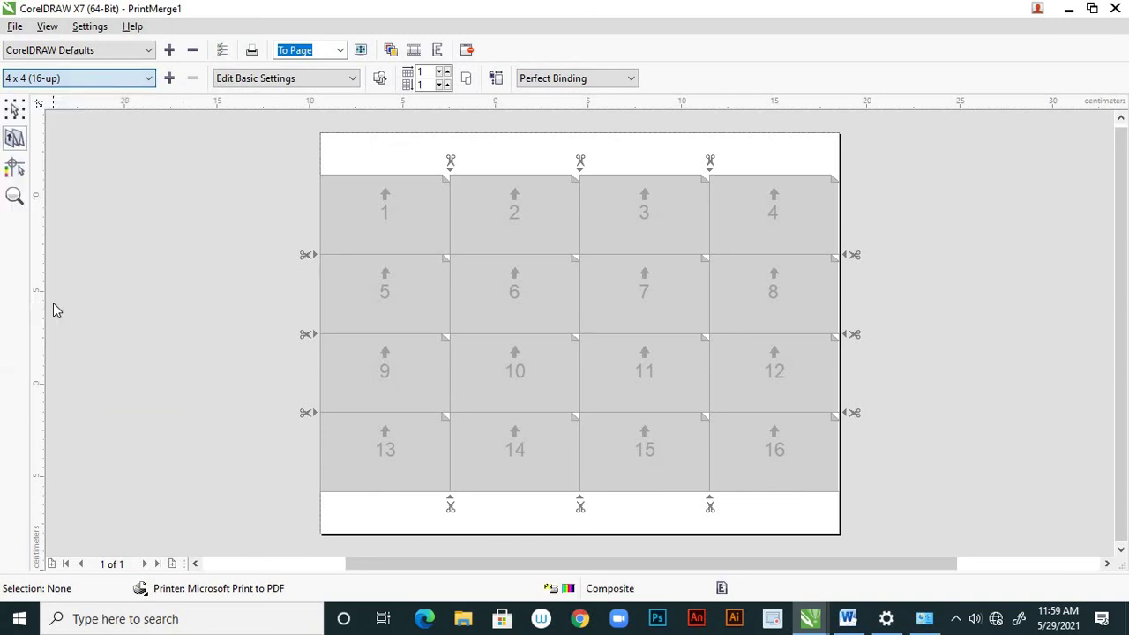
click(352, 79)
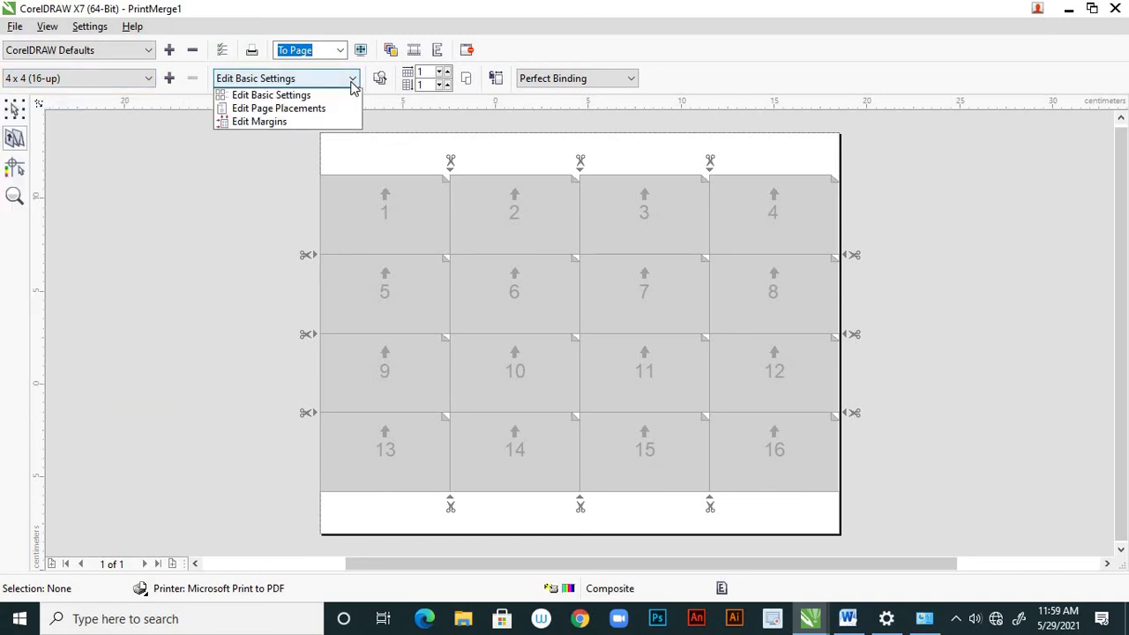
click(352, 81)
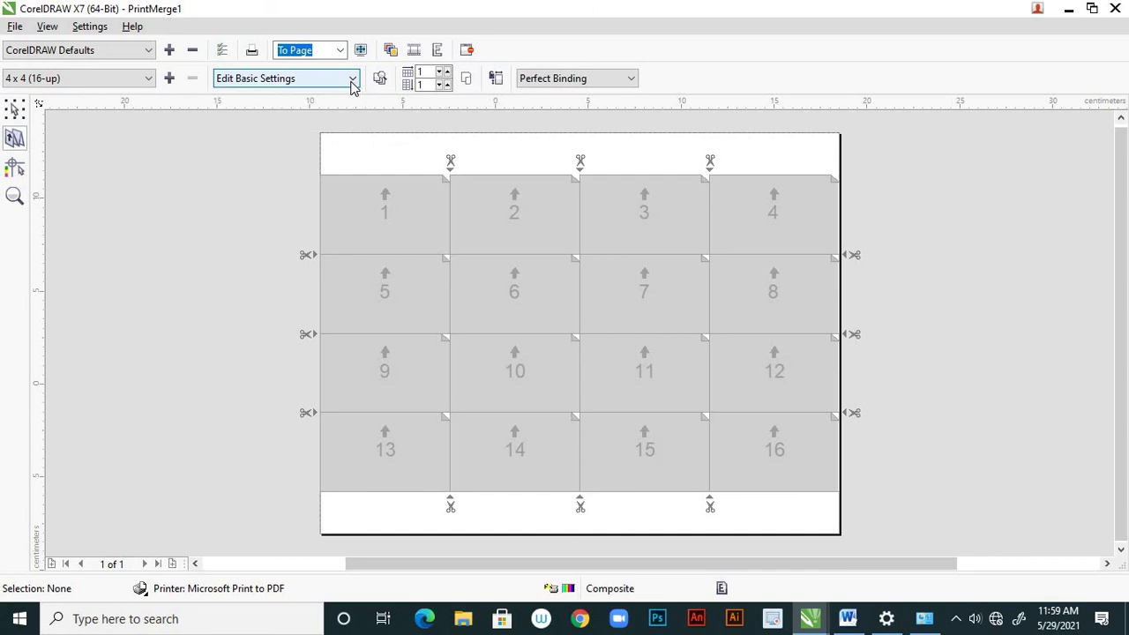
click(447, 72)
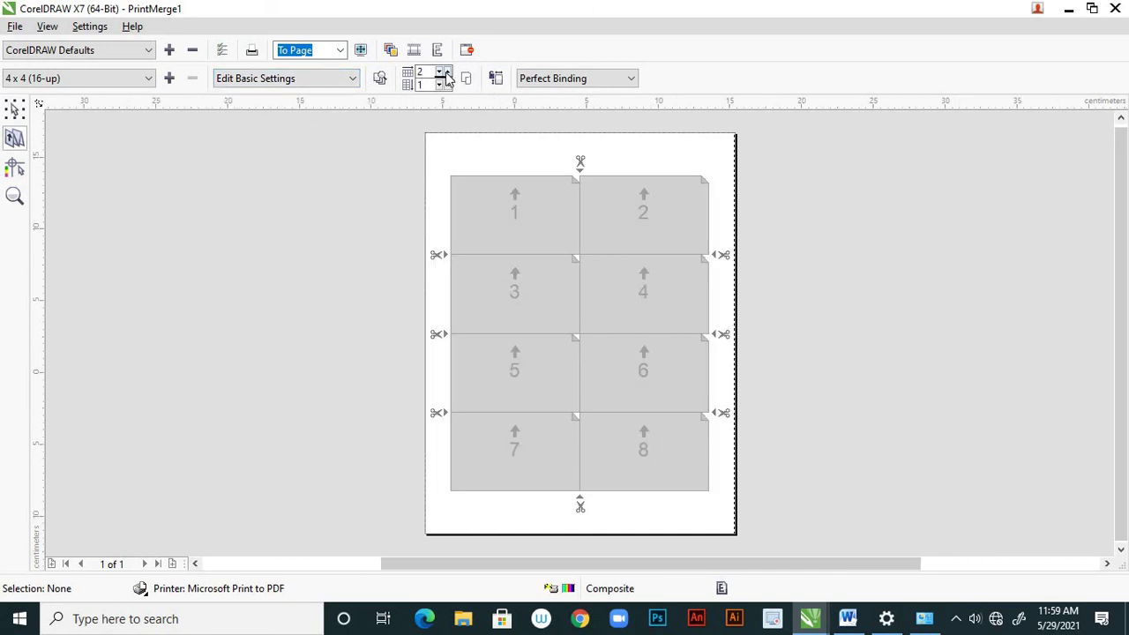
click(447, 81)
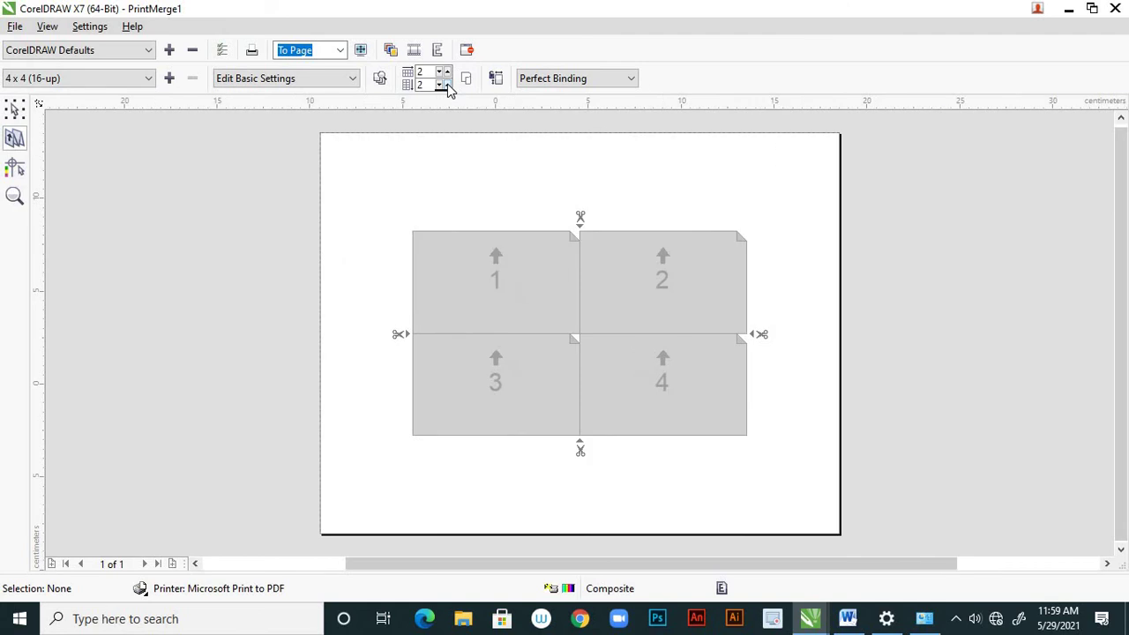
click(447, 81)
click(447, 81)
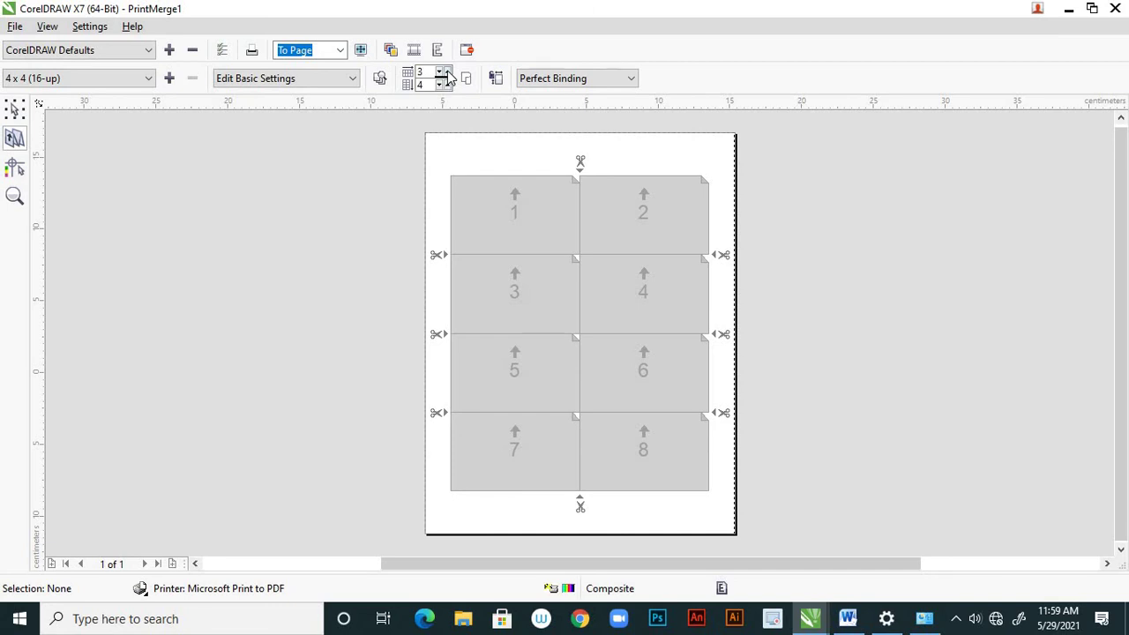
click(17, 169)
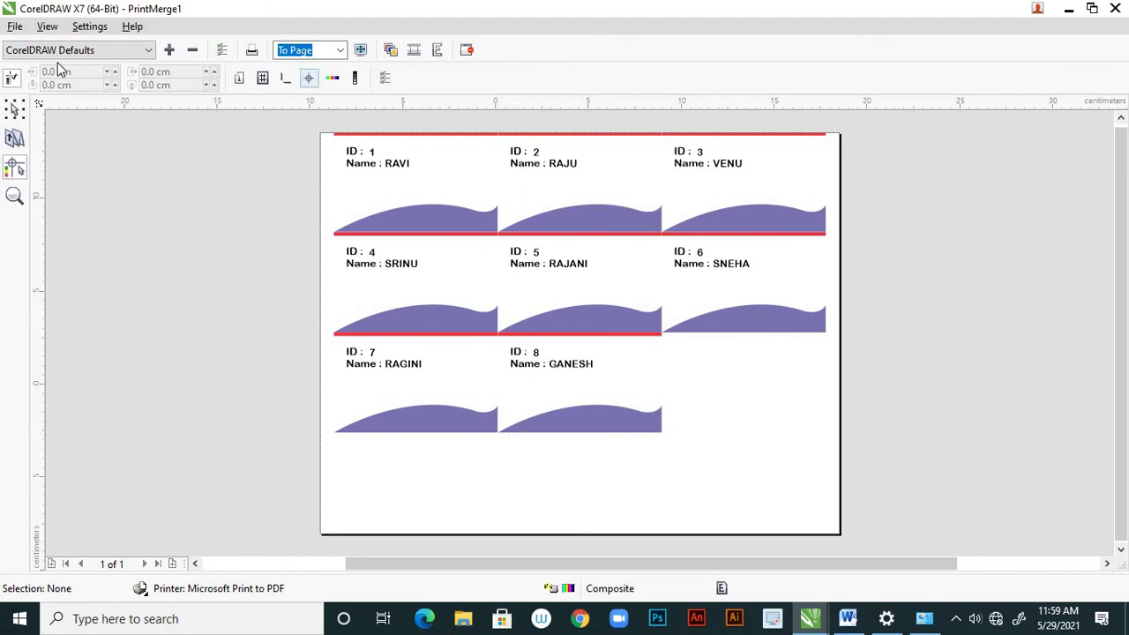
Close the print preview and cancel the Print dialog to return to the merged document
click(468, 53)
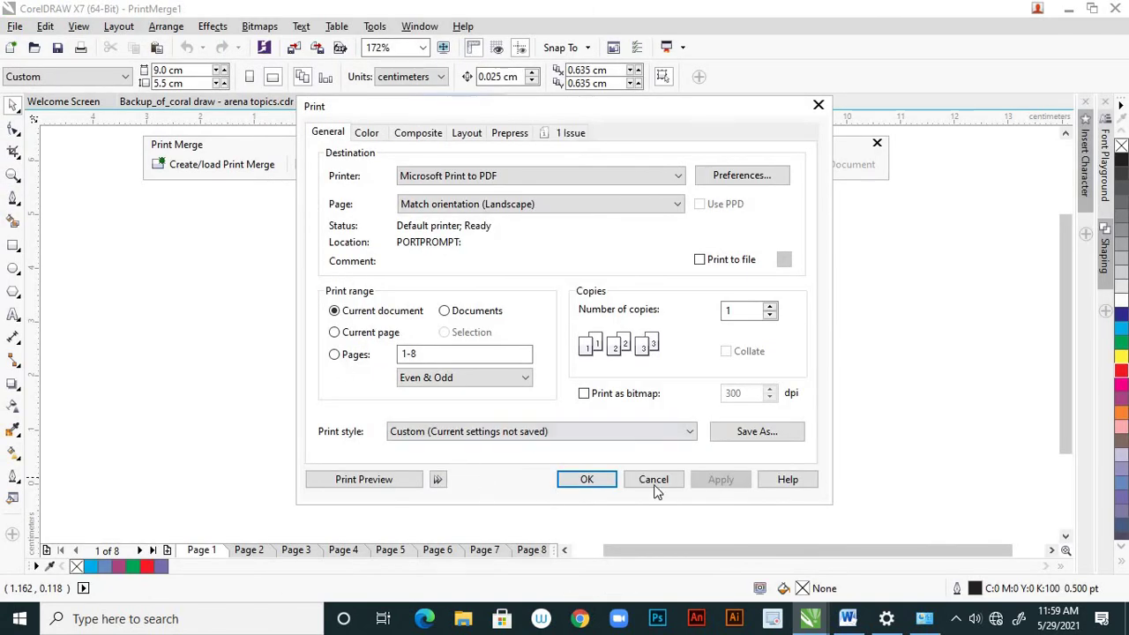
click(663, 483)
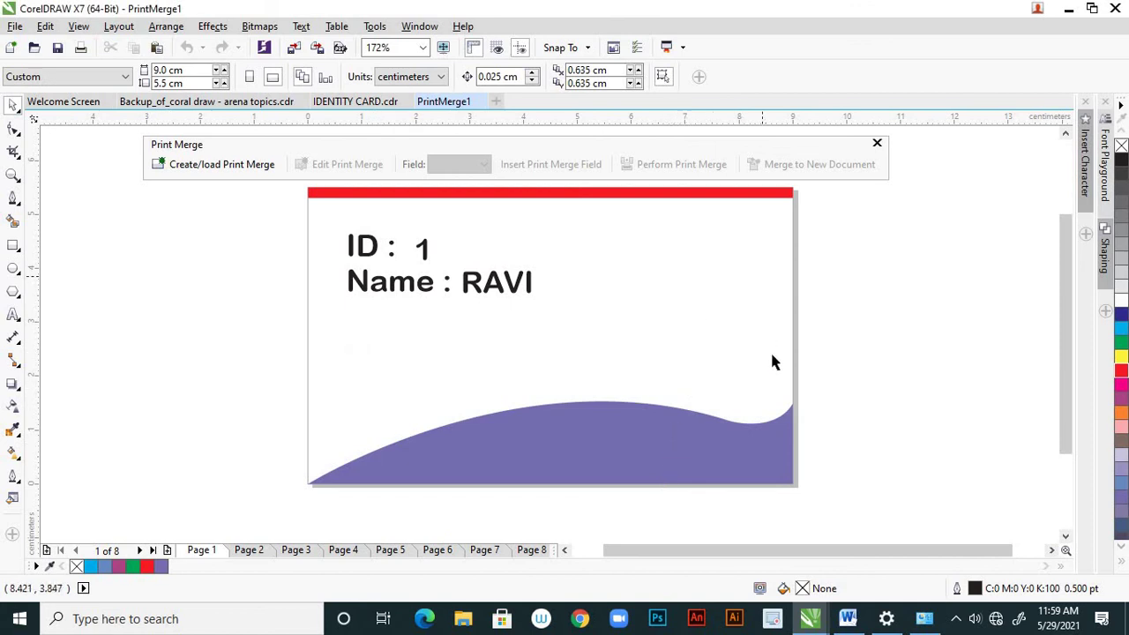